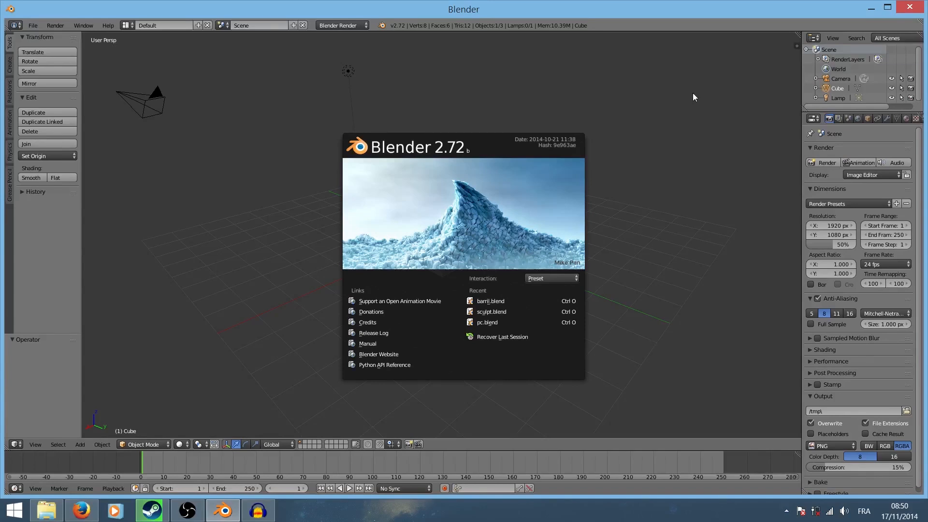
Step: Dismiss the splash screen and delete all default objects from the scene
{"action": "left_click", "coordinate": [650, 149]}
{"action": "middle_click_drag", "start_coordinate": [649, 149], "coordinate": [607, 154]}
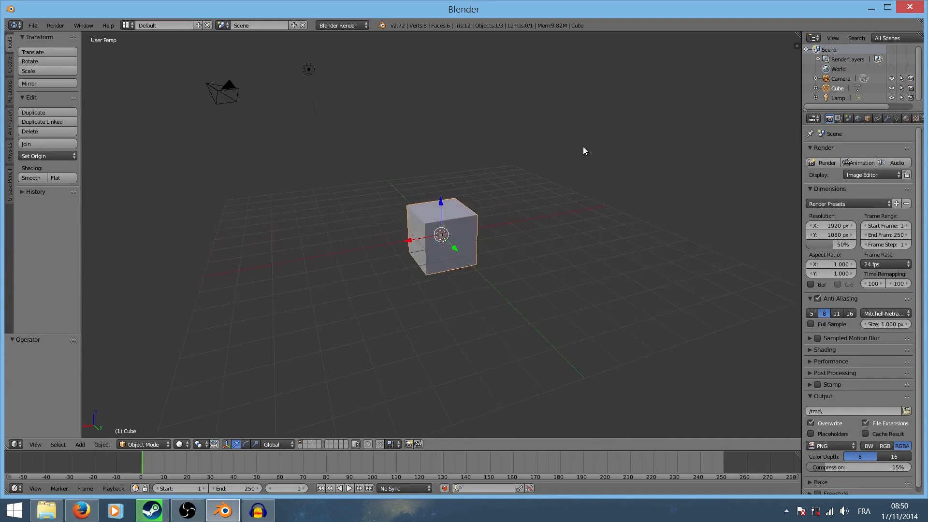
{"action": "key", "text": "a"}
{"action": "key", "text": "a"}
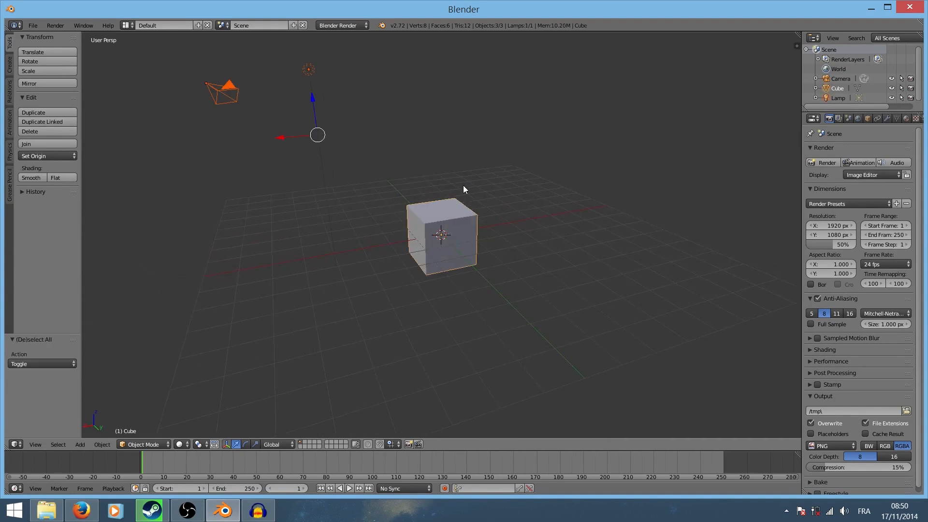
{"action": "key", "text": "x"}
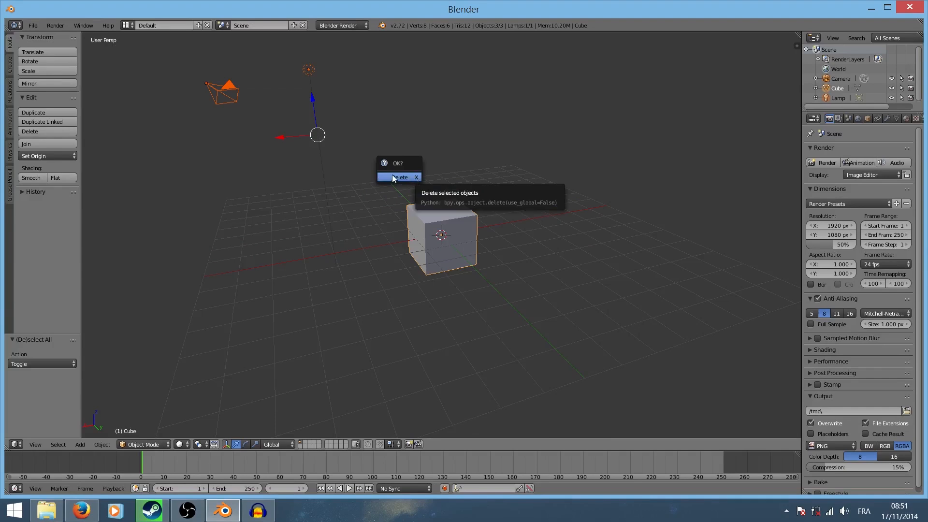
{"action": "left_click", "coordinate": [393, 178]}
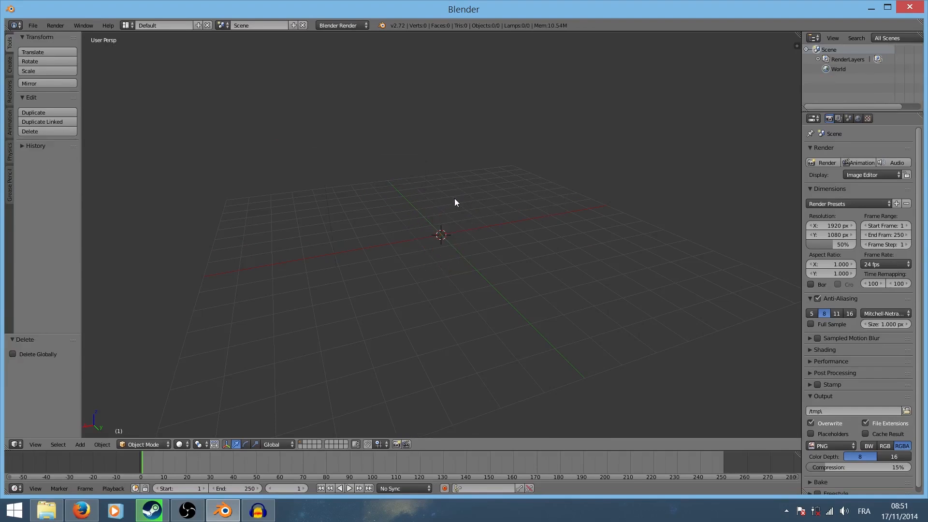
Step: Add a cylinder mesh to the empty scene
{"action": "middle_click_drag", "start_coordinate": [541, 201], "coordinate": [485, 204]}
{"action": "key", "text": "shift+a"}
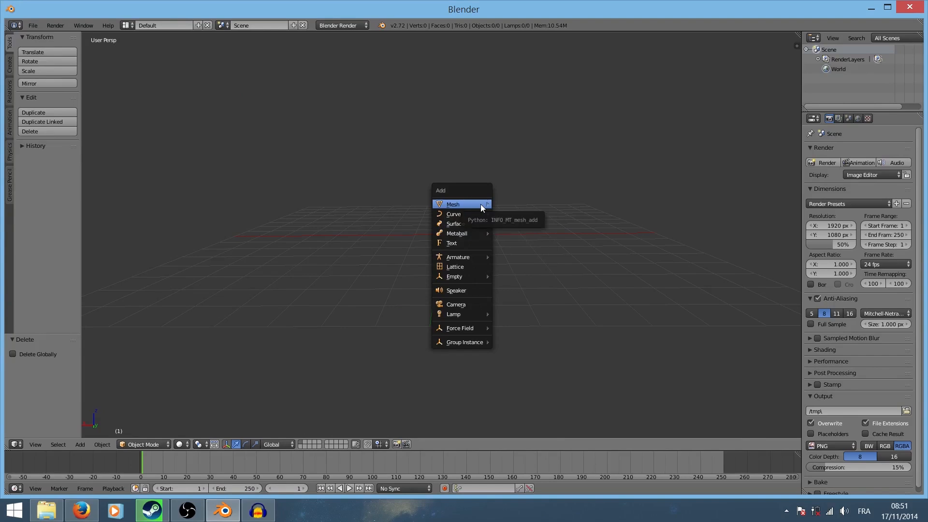
{"action": "mouse_move", "coordinate": [481, 204]}
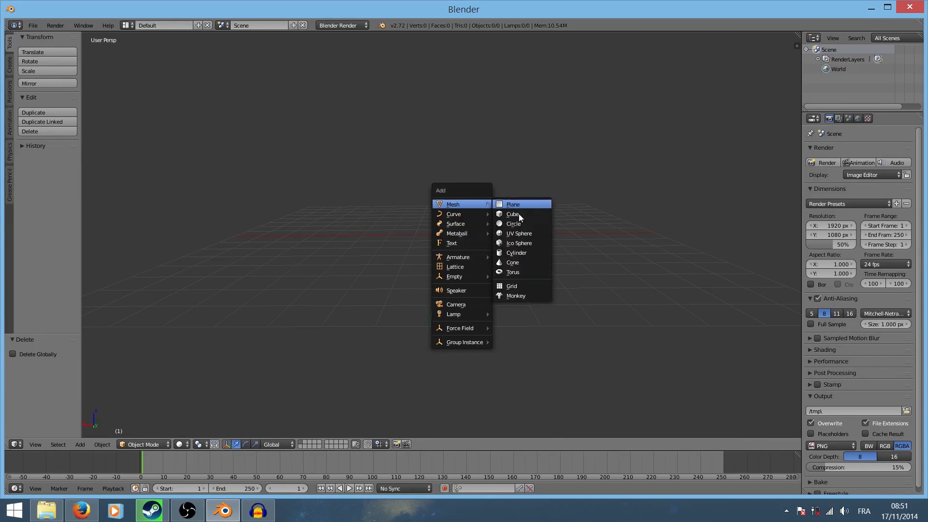
{"action": "left_click", "coordinate": [536, 251]}
{"action": "scroll", "coordinate": [510, 224], "scroll_direction": "up", "scroll_amount": 5}
{"action": "mouse_move", "coordinate": [530, 246]}
{"action": "middle_mouse_down"}
{"action": "mouse_move", "coordinate": [321, 244]}
{"action": "mouse_move", "coordinate": [425, 265]}
{"action": "mouse_move", "coordinate": [571, 149]}
{"action": "mouse_move", "coordinate": [503, 165]}
{"action": "mouse_move", "coordinate": [532, 230]}
{"action": "middle_mouse_up"}
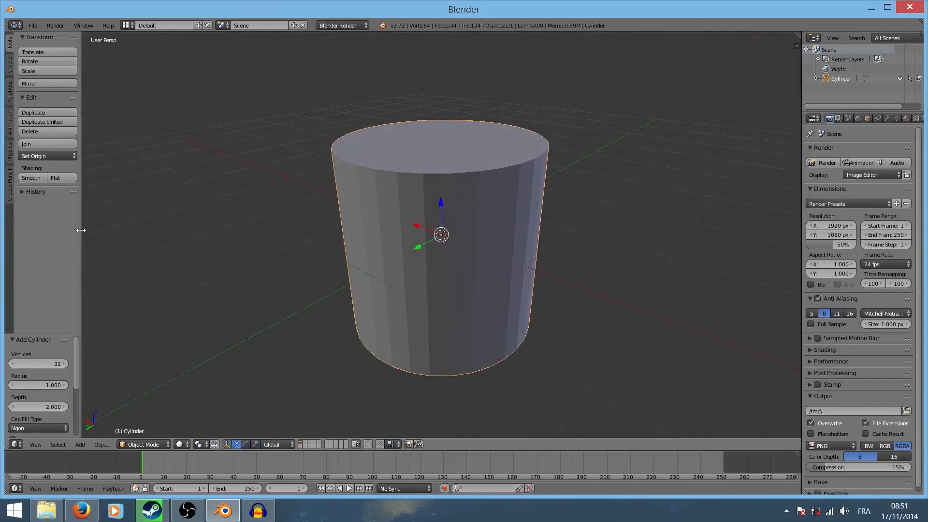
Step: Enlarge the area showing the Add Cylinder settings and set the cylinder's vertices to 12
{"action": "left_click_drag", "start_coordinate": [83, 230], "coordinate": [237, 252]}
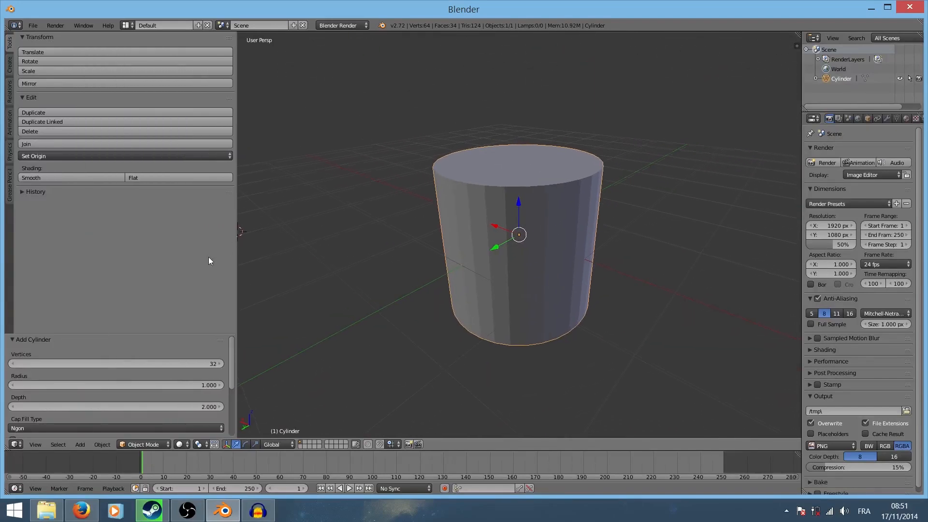
{"action": "left_click_drag", "start_coordinate": [88, 335], "coordinate": [101, 222]}
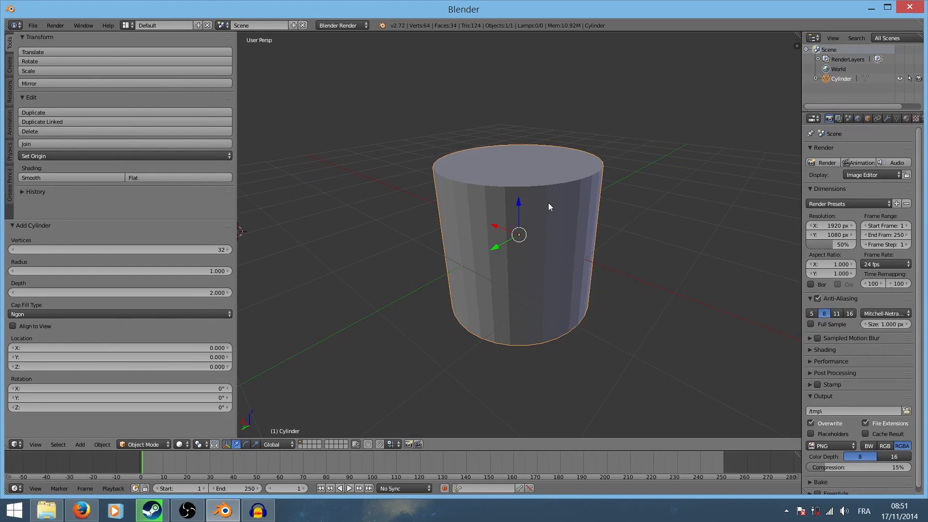
{"action": "key", "text": "F6"}
{"action": "key", "text": "F6"}
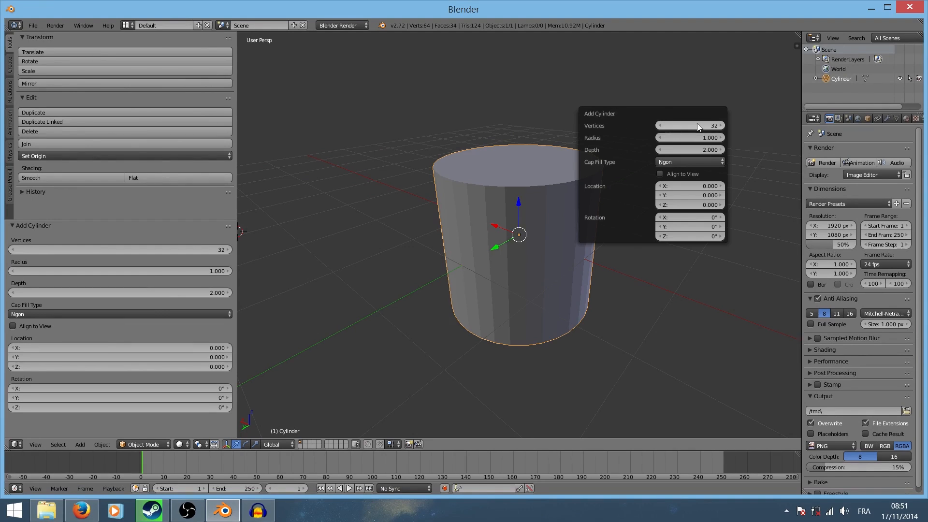
{"action": "left_click_drag", "start_coordinate": [696, 125], "coordinate": [676, 131]}
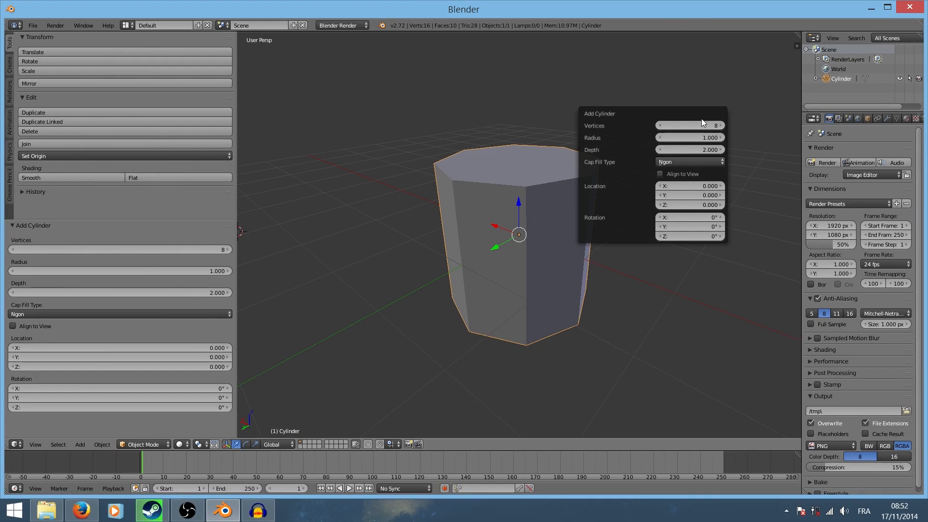
{"action": "left_click_drag", "start_coordinate": [692, 124], "coordinate": [693, 121]}
{"action": "left_click", "coordinate": [693, 125]}
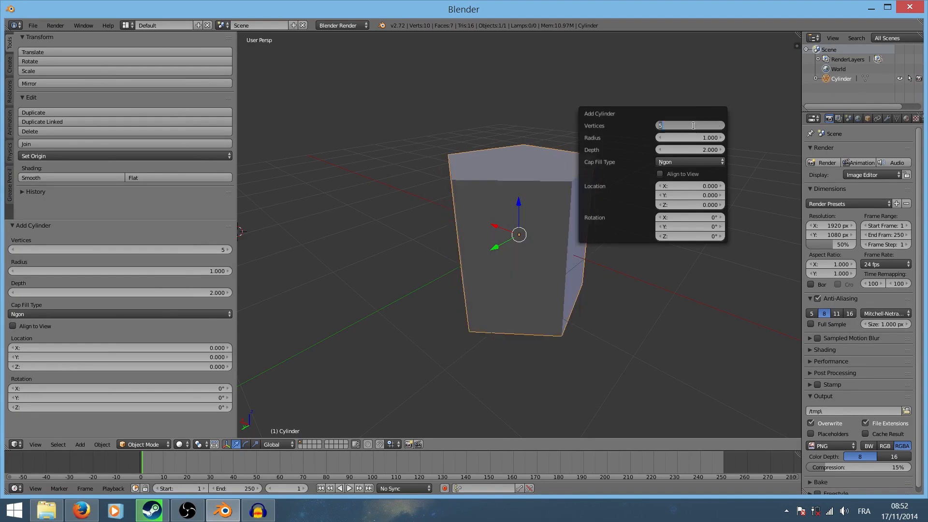
{"action": "type", "text": "12"}
{"action": "key", "text": "Return"}
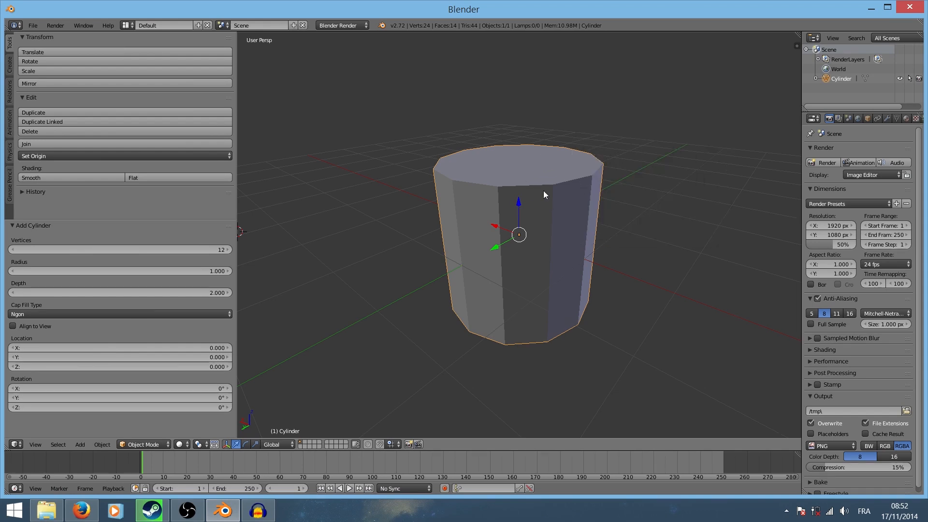
Step: Set the cylinder's cap fill type to Nothing so both ends are open
{"action": "key", "text": "F6"}
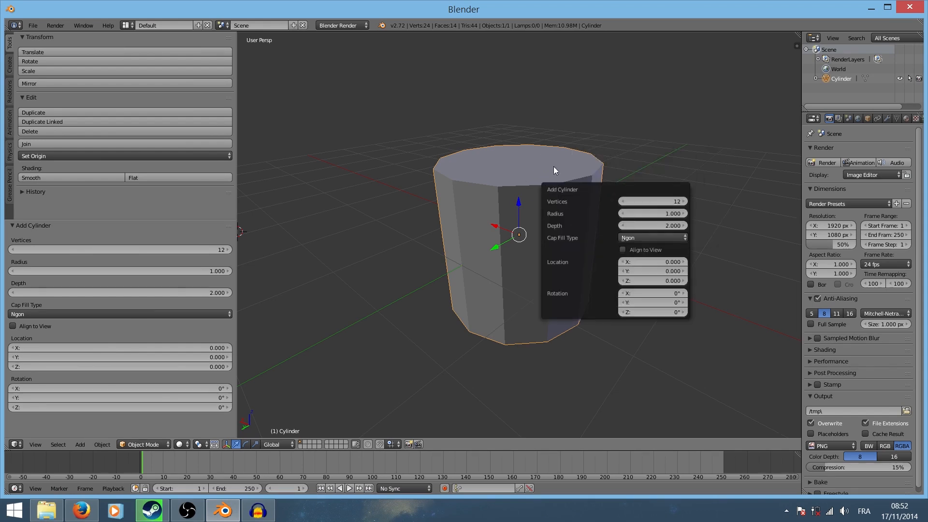
{"action": "key", "text": "F6"}
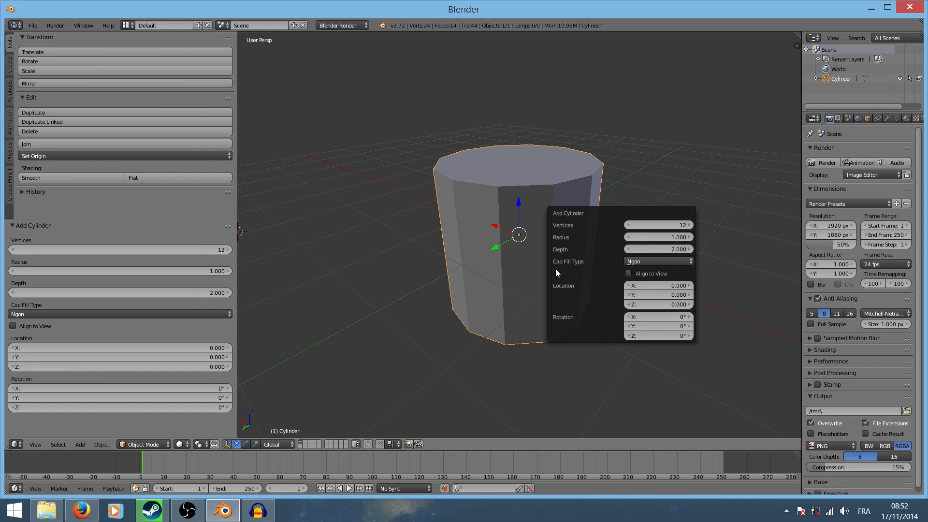
{"action": "left_click", "coordinate": [630, 262]}
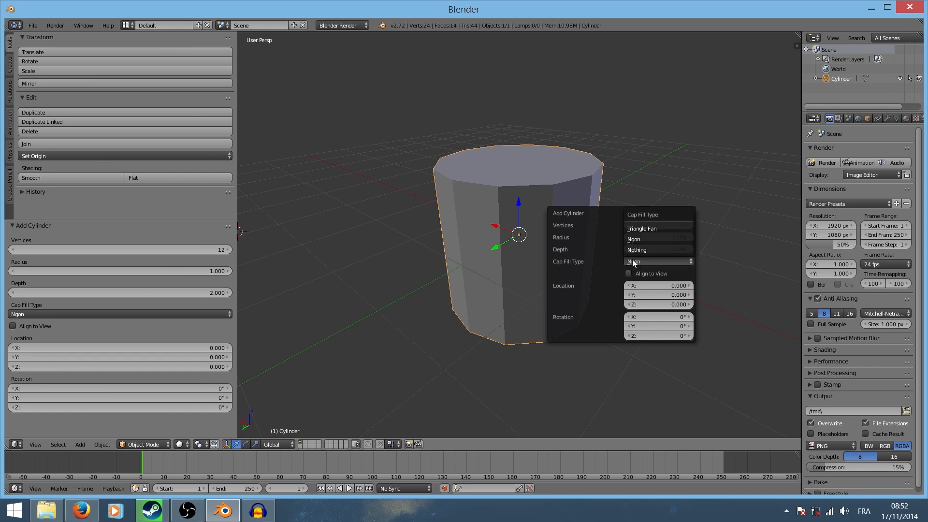
{"action": "left_click", "coordinate": [636, 249]}
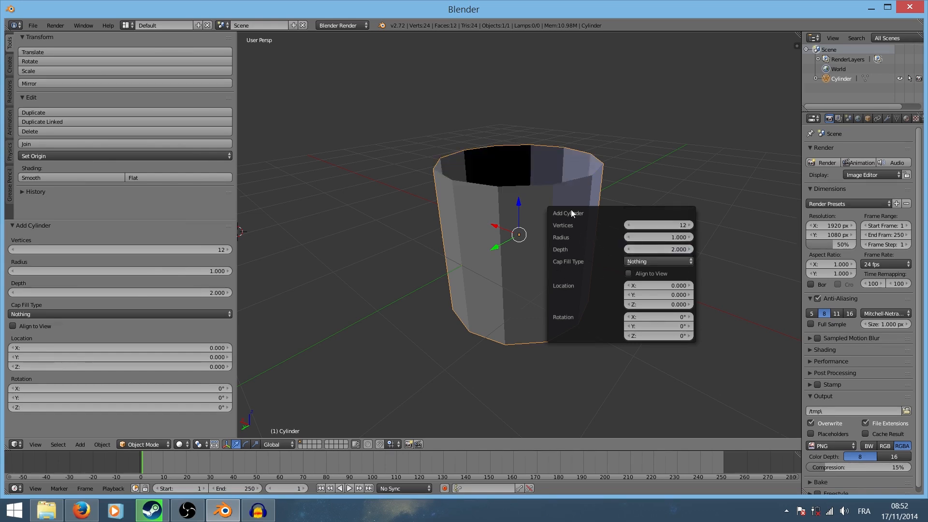
{"action": "mouse_move", "coordinate": [571, 210]}
{"action": "middle_mouse_down"}
{"action": "mouse_move", "coordinate": [608, 192]}
{"action": "mouse_move", "coordinate": [610, 261]}
{"action": "mouse_move", "coordinate": [655, 144]}
{"action": "mouse_move", "coordinate": [686, 437]}
{"action": "mouse_move", "coordinate": [640, 161]}
{"action": "mouse_move", "coordinate": [683, 149]}
{"action": "mouse_move", "coordinate": [489, 170]}
{"action": "mouse_move", "coordinate": [569, 230]}
{"action": "mouse_move", "coordinate": [576, 93]}
{"action": "mouse_move", "coordinate": [577, 226]}
{"action": "mouse_move", "coordinate": [565, 196]}
{"action": "middle_mouse_up"}
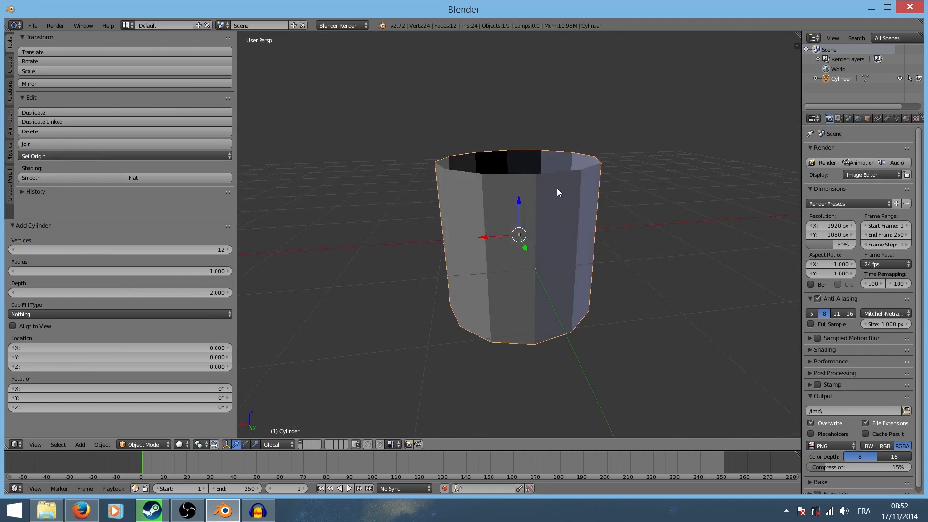
Step: Switch to the right orthographic view, hide the tool shelf and maximize the 3D viewport
{"action": "key", "text": "KP_3"}
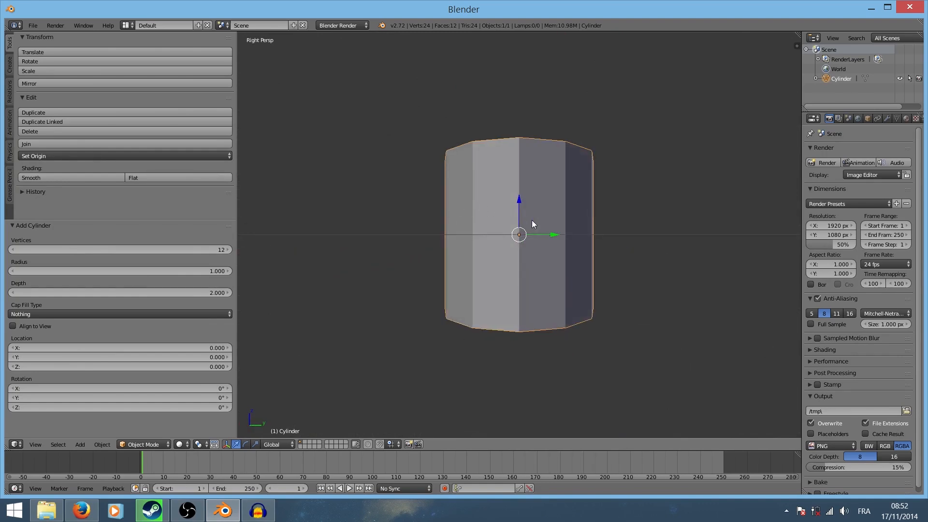
{"action": "key", "text": "KP_5"}
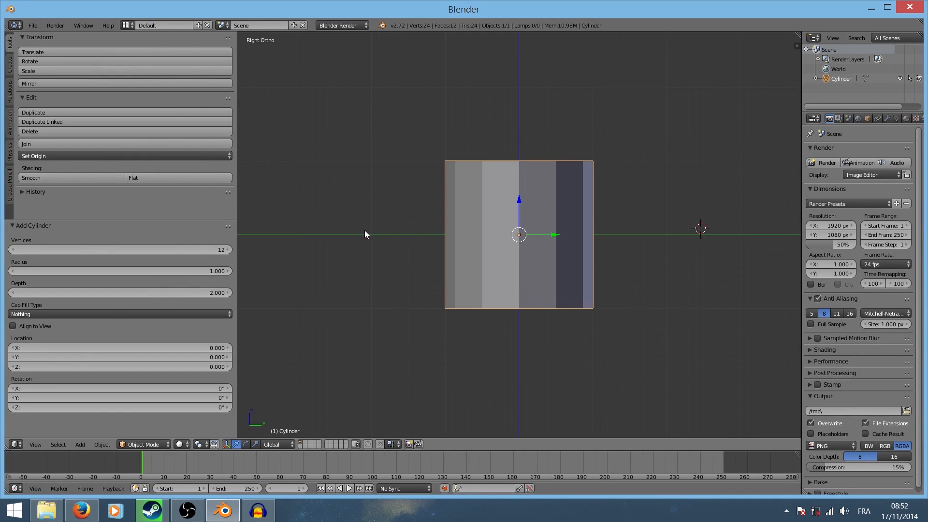
{"action": "scroll", "coordinate": [406, 209], "scroll_direction": "down", "scroll_amount": 1}
{"action": "scroll", "coordinate": [405, 209], "scroll_direction": "up", "scroll_amount": 2}
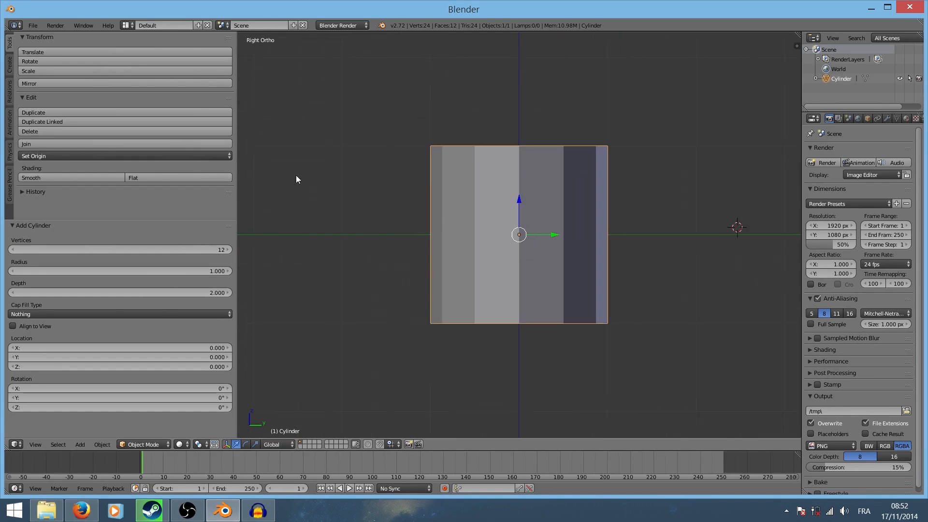
{"action": "left_click_drag", "start_coordinate": [237, 207], "coordinate": [184, 215]}
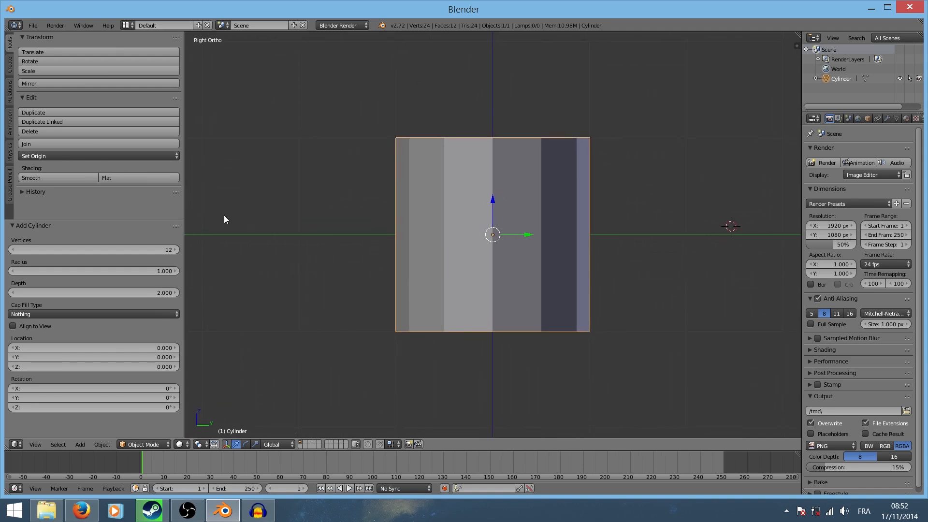
{"action": "key", "text": "t"}
{"action": "key", "text": "ctrl+Up"}
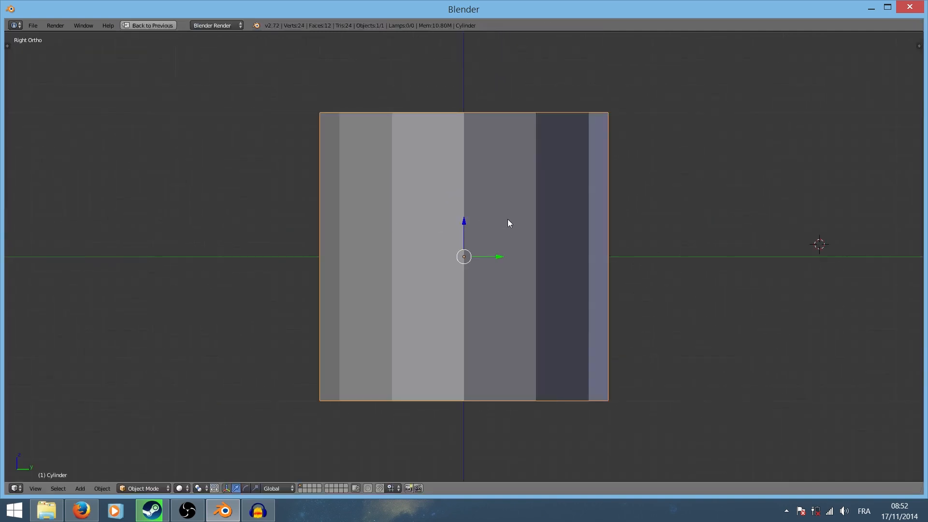
Step: Move the cylinder up along the Z axis until its base sits just above the ground line
{"action": "scroll", "coordinate": [508, 219], "scroll_direction": "up", "scroll_amount": 1}
{"action": "scroll", "coordinate": [508, 218], "scroll_direction": "down", "scroll_amount": 3}
{"action": "scroll", "coordinate": [528, 261], "scroll_direction": "down", "scroll_amount": 2}
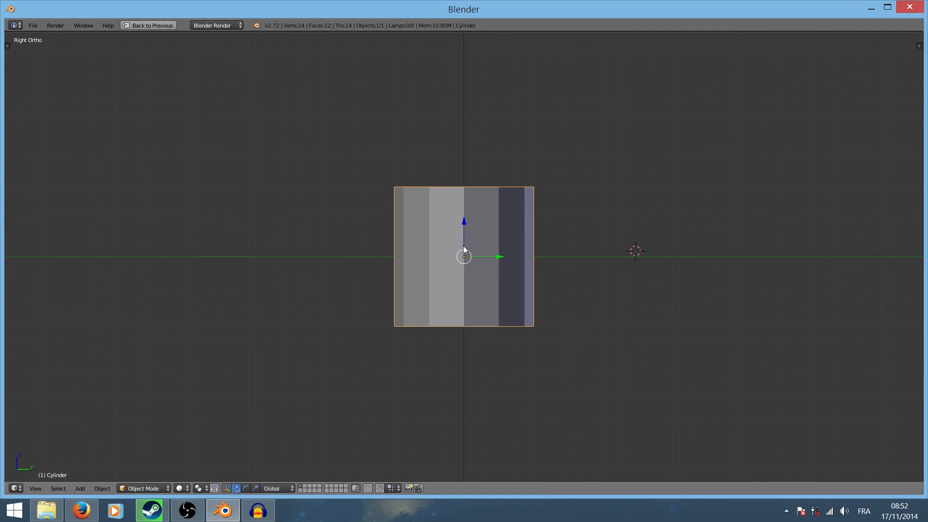
{"action": "left_click_drag", "start_coordinate": [463, 226], "coordinate": [486, 142]}
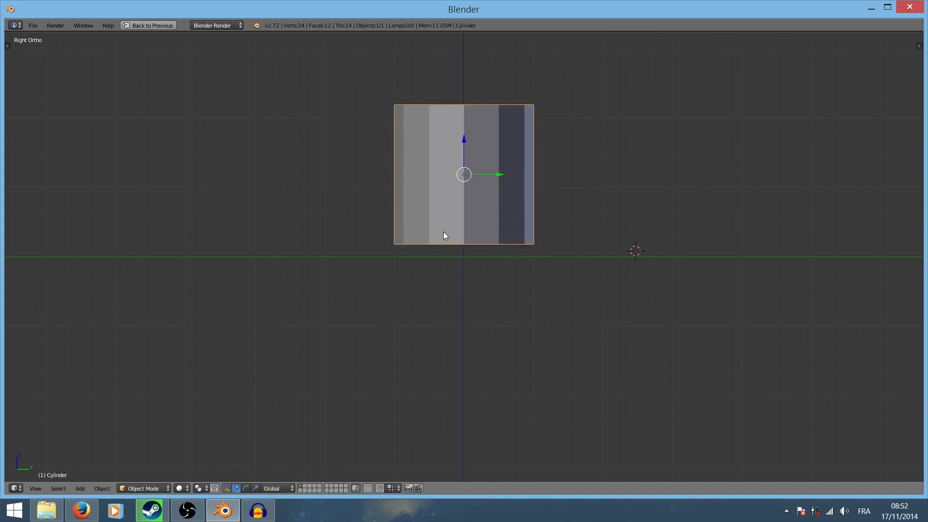
{"action": "scroll", "coordinate": [450, 202], "scroll_direction": "up", "scroll_amount": 2}
{"action": "scroll", "coordinate": [450, 202], "scroll_direction": "down", "scroll_amount": 5}
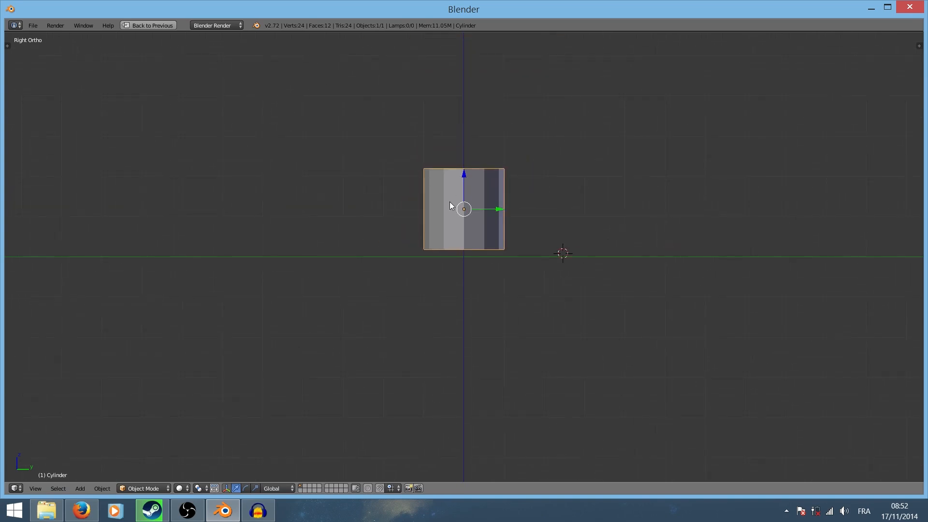
{"action": "middle_click_drag", "start_coordinate": [507, 221], "coordinate": [526, 242]}
Step: Deselect the cylinder and reset the 3D cursor to the scene origin
{"action": "key", "text": "a"}
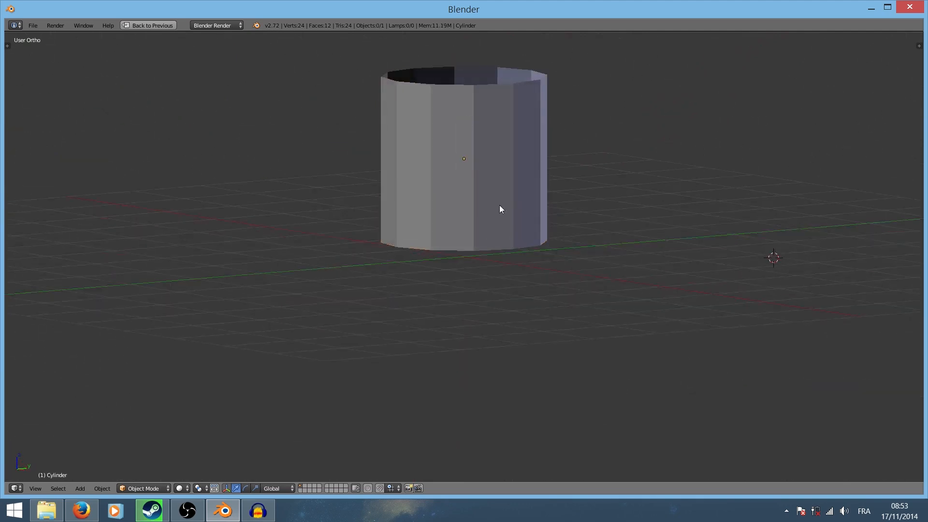
{"action": "scroll", "coordinate": [514, 206], "scroll_direction": "down", "scroll_amount": 4}
{"action": "scroll", "coordinate": [514, 207], "scroll_direction": "up", "scroll_amount": 5}
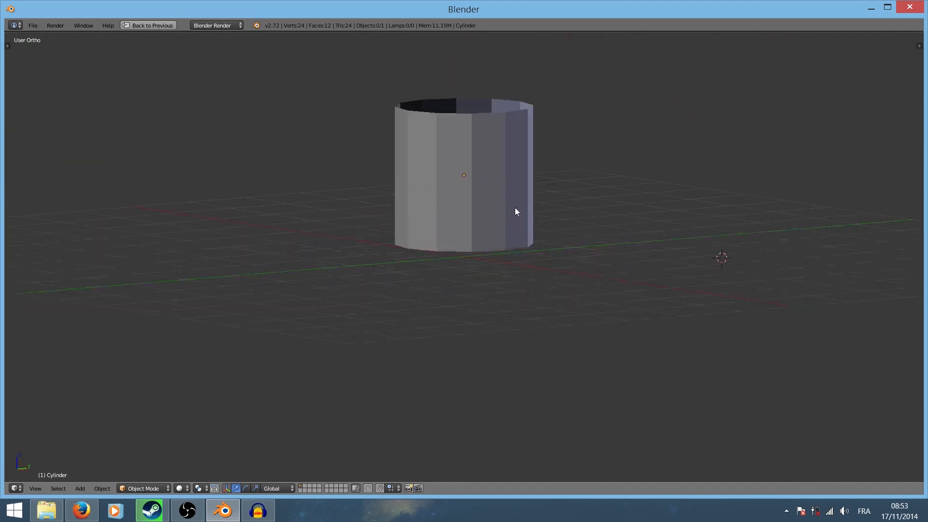
{"action": "key", "text": "x"}
{"action": "left_click", "coordinate": [568, 223]}
{"action": "key", "text": "shift+c"}
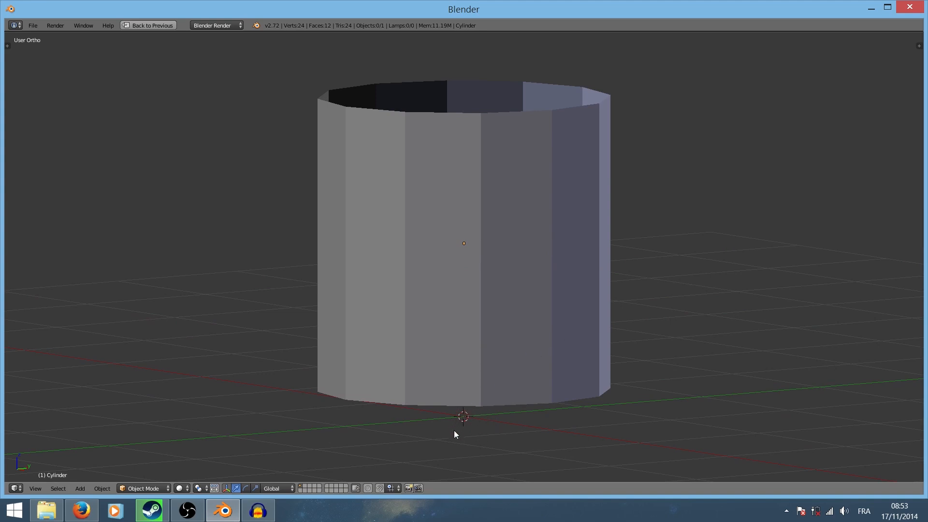
Step: Add a Plain Axes empty at the scene origin
{"action": "key", "text": "shift+a"}
{"action": "mouse_move", "coordinate": [472, 419]}
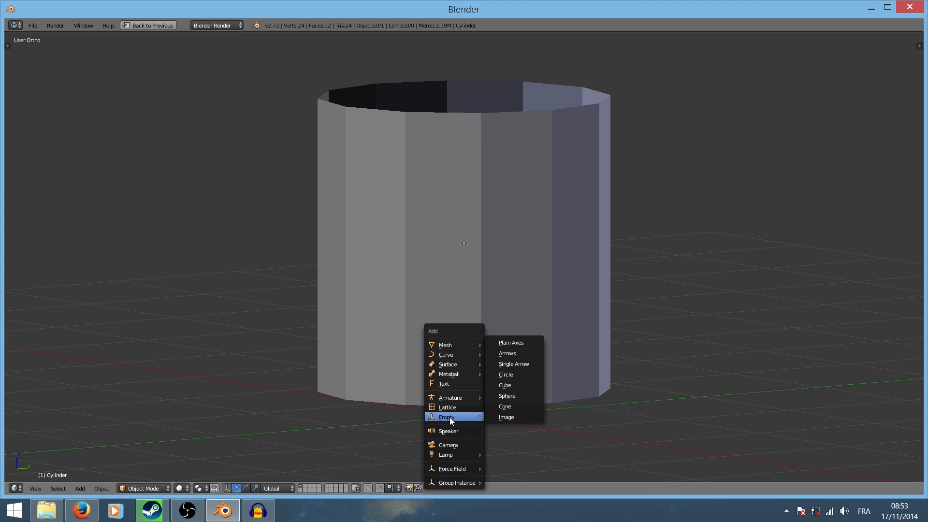
{"action": "left_click", "coordinate": [528, 342]}
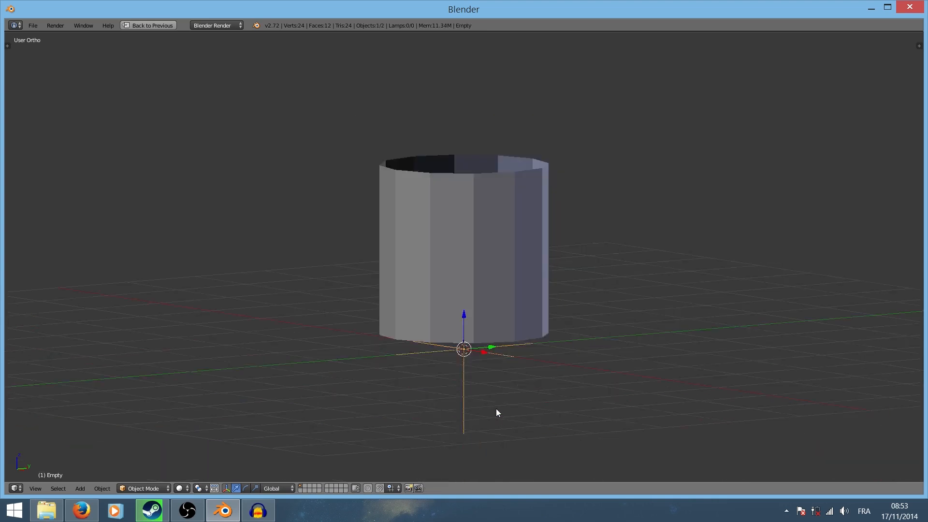
Step: Restore the full editor layout from the maximized viewport and widen the Outliner and Properties area
{"action": "middle_click_drag", "start_coordinate": [496, 409], "coordinate": [483, 302]}
{"action": "middle_click_drag", "start_coordinate": [463, 264], "coordinate": [466, 377]}
{"action": "scroll", "coordinate": [489, 338], "scroll_direction": "up", "scroll_amount": 4}
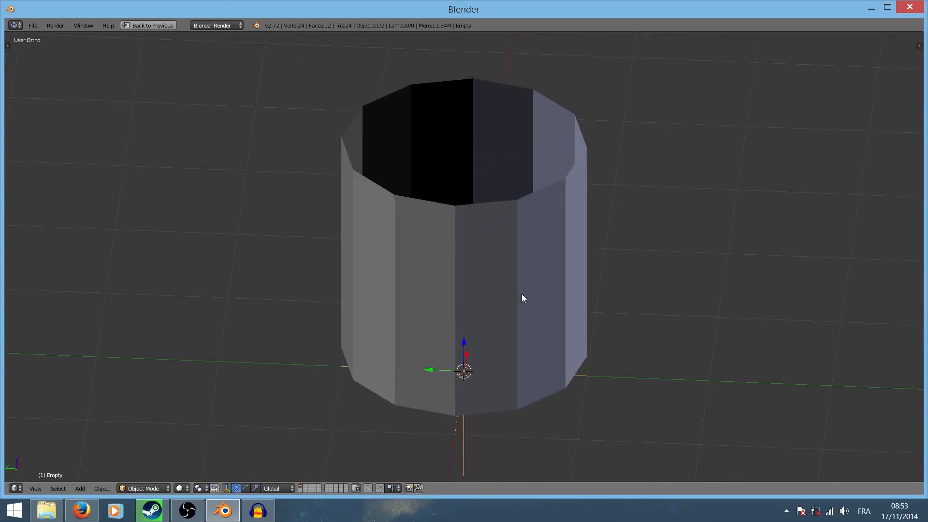
{"action": "scroll", "coordinate": [522, 298], "scroll_direction": "down", "scroll_amount": 4}
{"action": "middle_click_drag", "start_coordinate": [524, 352], "coordinate": [526, 307]}
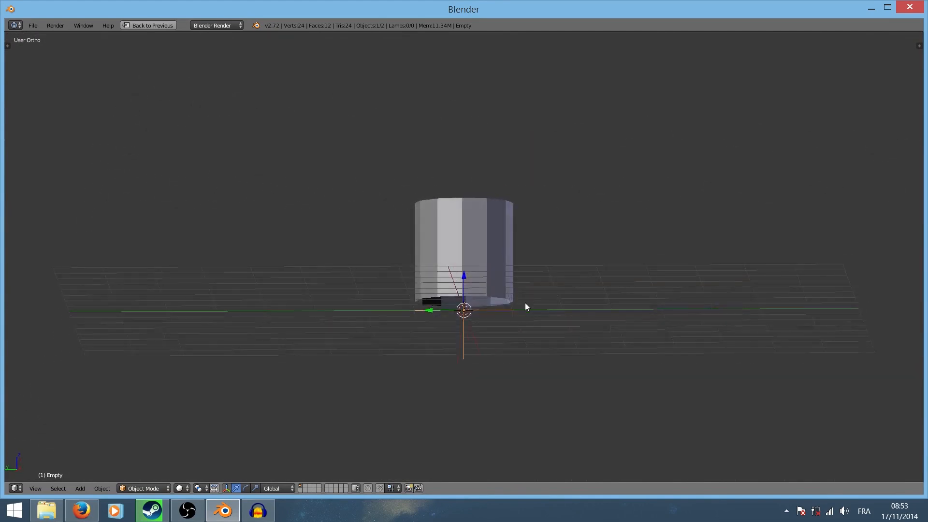
{"action": "key", "text": "ctrl+Up"}
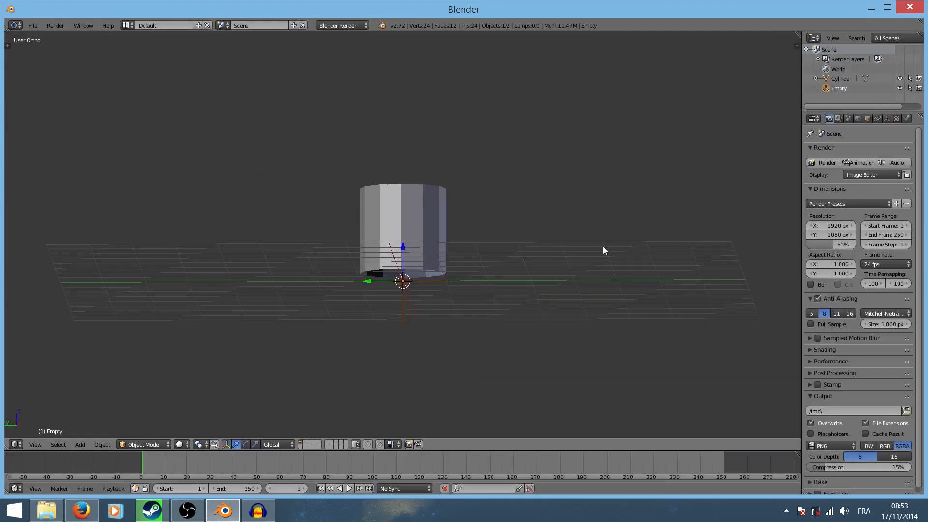
{"action": "left_click_drag", "start_coordinate": [801, 170], "coordinate": [647, 170]}
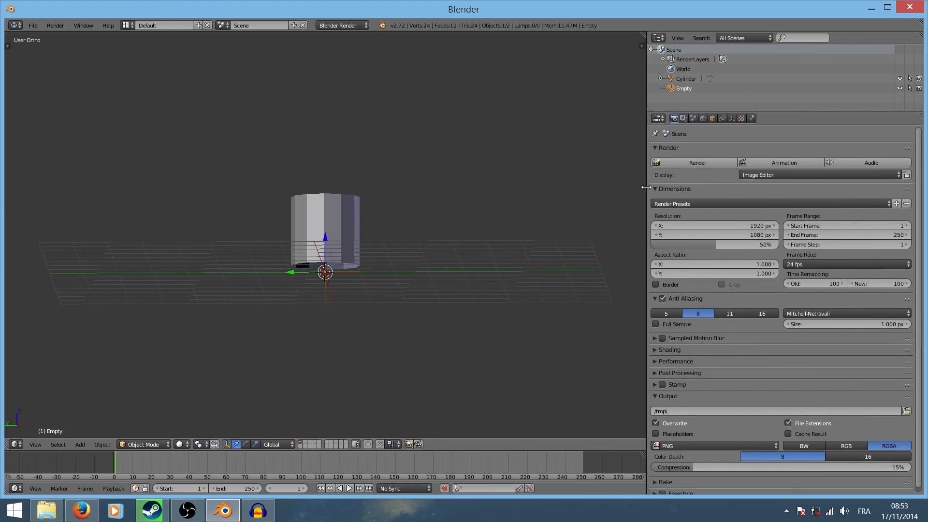
Step: Rename the empty object as miroir
{"action": "left_click", "coordinate": [712, 118]}
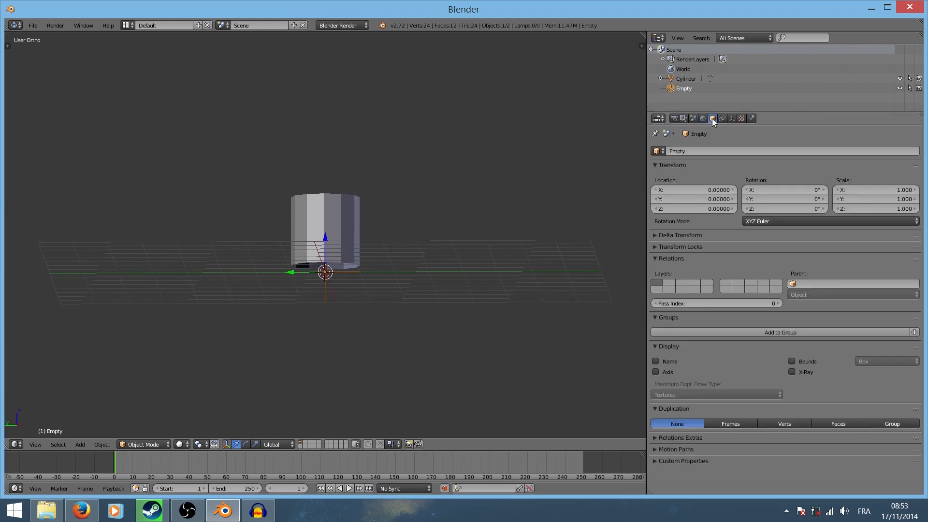
{"action": "left_click", "coordinate": [706, 150]}
{"action": "type", "text": "miroir"}
{"action": "key", "text": "Return"}
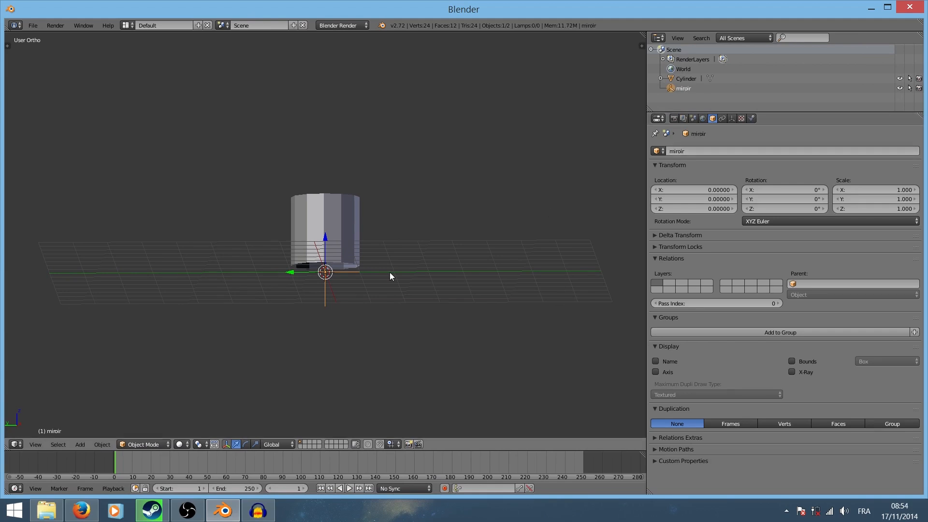
Step: Hide the miroir empty in the 3D view
{"action": "scroll", "coordinate": [390, 273], "scroll_direction": "up", "scroll_amount": 5}
{"action": "middle_click_drag", "start_coordinate": [426, 269], "coordinate": [406, 265]}
{"action": "middle_click_drag", "start_coordinate": [407, 278], "coordinate": [401, 299]}
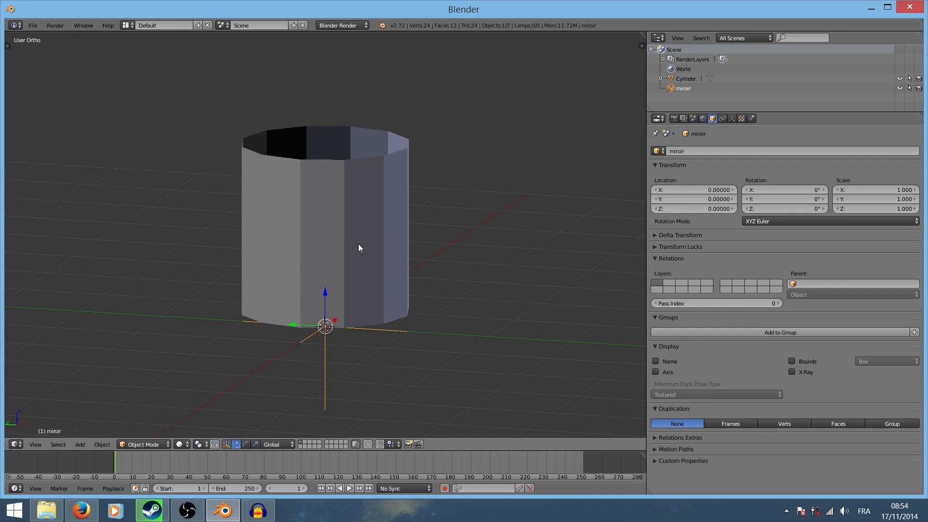
{"action": "key", "text": "h"}
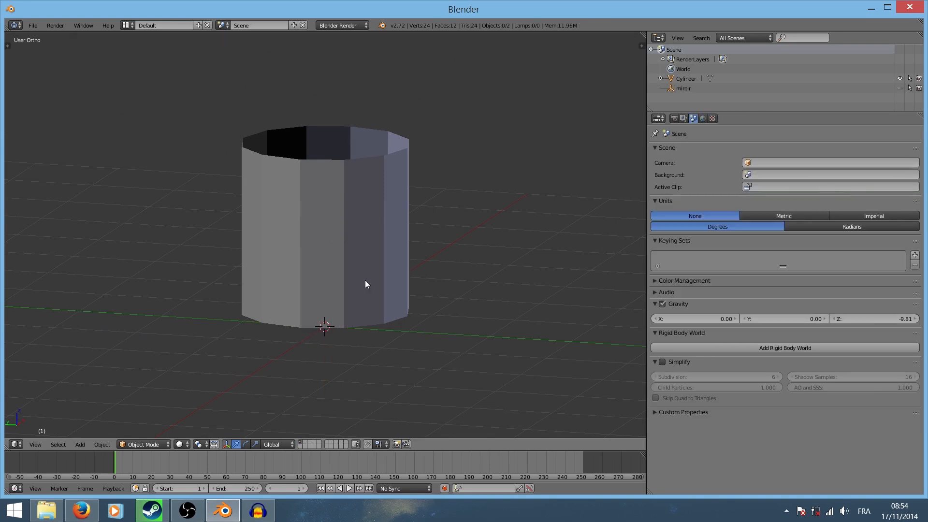
Step: Select the cylinder and add a Mirror modifier to it
{"action": "scroll", "coordinate": [367, 287], "scroll_direction": "down", "scroll_amount": 1}
{"action": "middle_click_drag", "start_coordinate": [351, 315], "coordinate": [412, 311]}
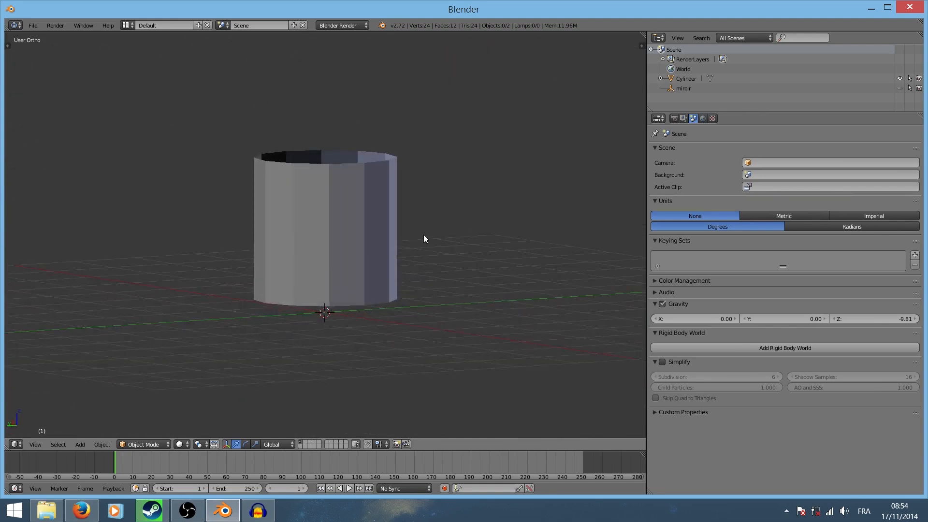
{"action": "right_click", "coordinate": [338, 182]}
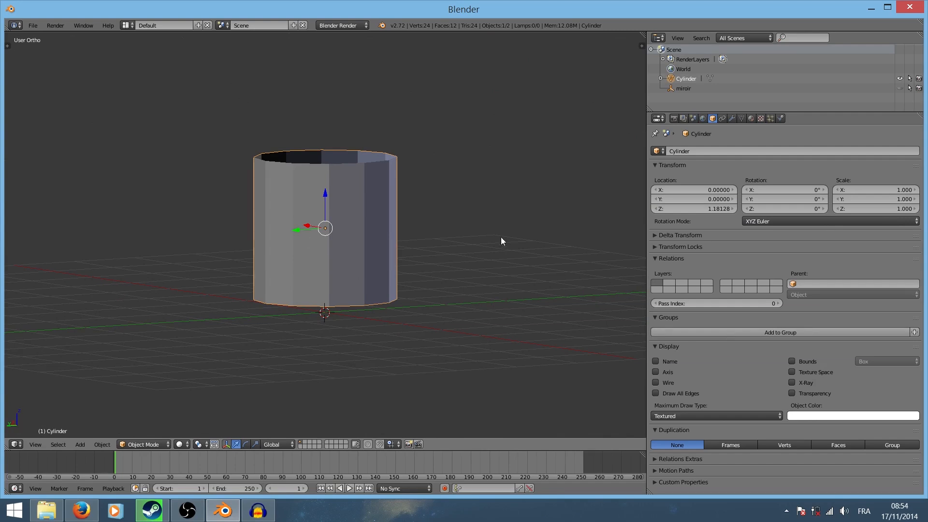
{"action": "left_click", "coordinate": [732, 119]}
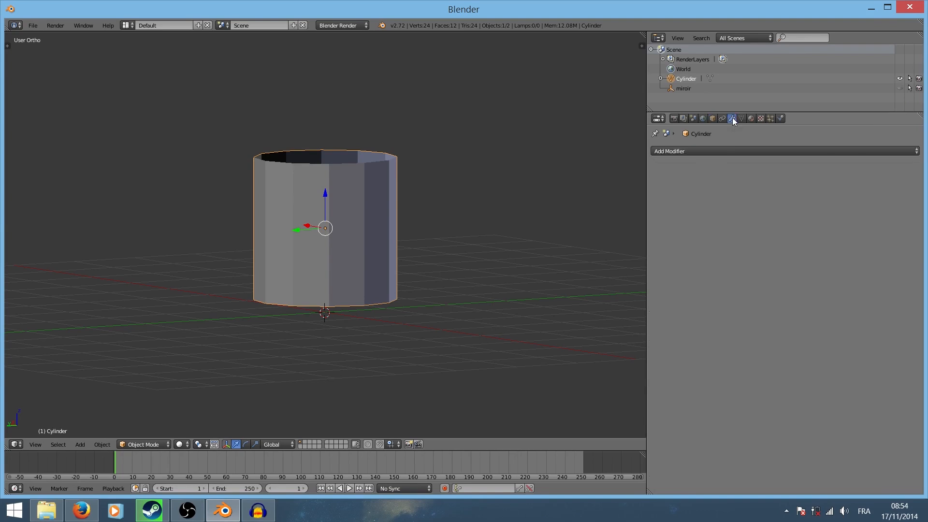
{"action": "left_click", "coordinate": [702, 150]}
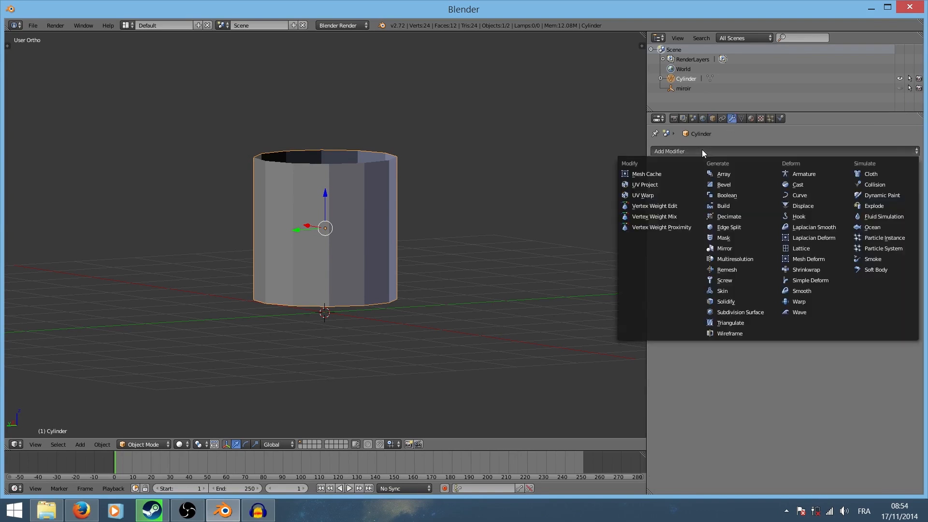
{"action": "left_click", "coordinate": [749, 248]}
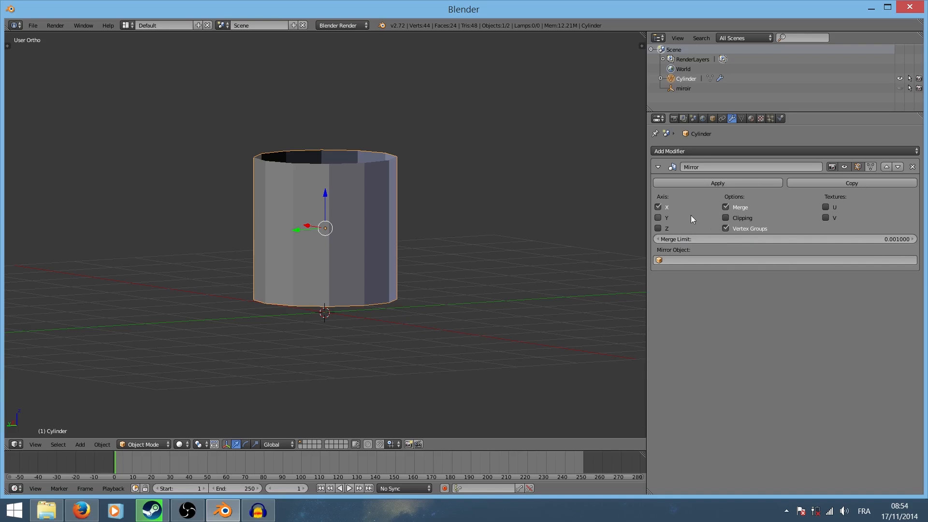
Step: Set the Mirror modifier to the Z axis only and use miroir as its mirror object
{"action": "scroll", "coordinate": [372, 219], "scroll_direction": "down", "scroll_amount": 6}
{"action": "middle_click_drag", "start_coordinate": [422, 230], "coordinate": [690, 227]}
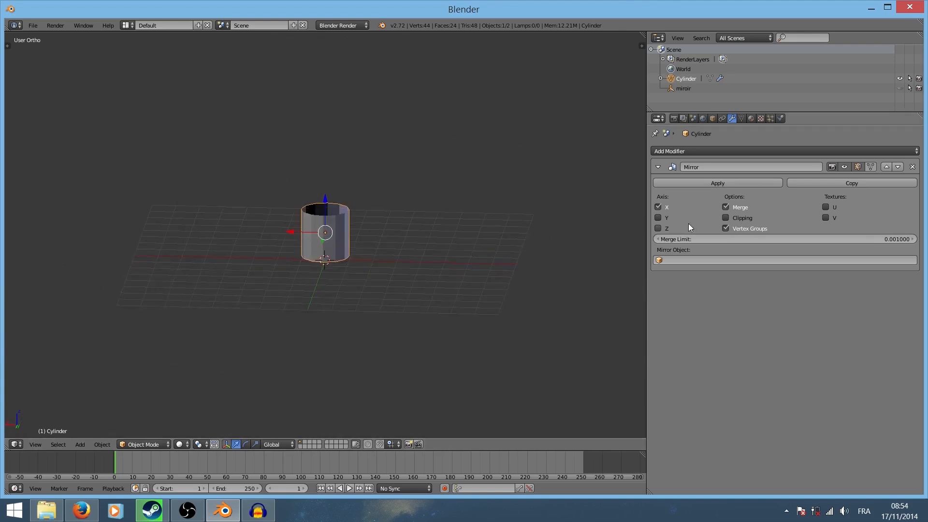
{"action": "left_click", "coordinate": [658, 229]}
{"action": "left_click", "coordinate": [658, 207]}
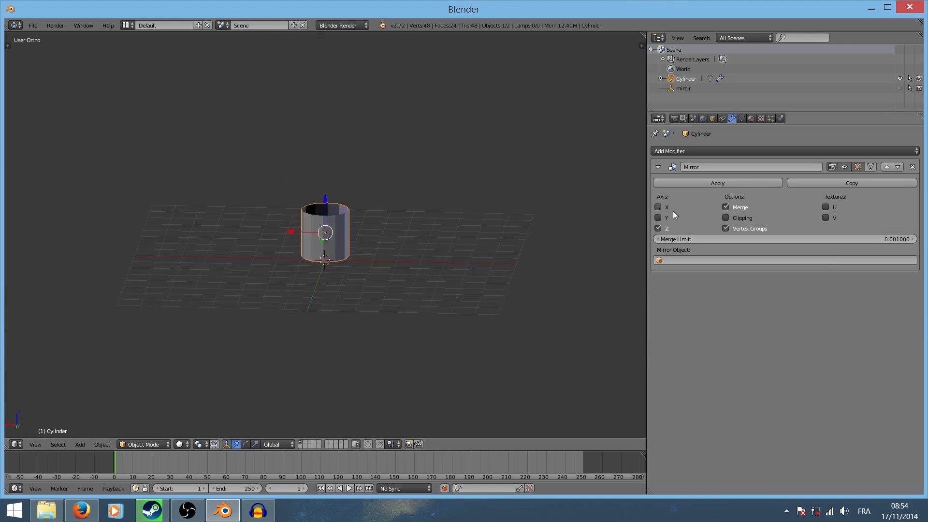
{"action": "left_click", "coordinate": [704, 261]}
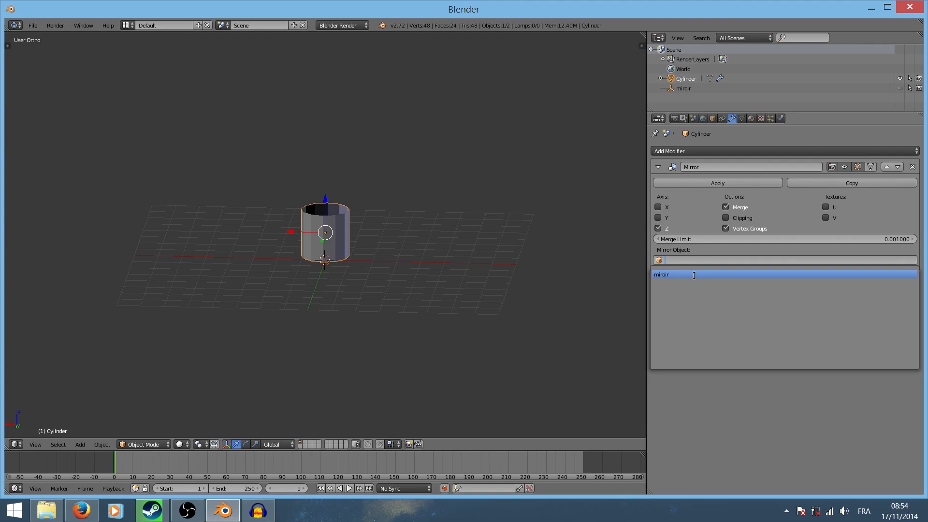
{"action": "left_click", "coordinate": [695, 276]}
Step: Examine the cylinder and its mirrored copy across the ground line from the side and at an angle
{"action": "scroll", "coordinate": [401, 268], "scroll_direction": "up", "scroll_amount": 3}
{"action": "middle_click_drag", "start_coordinate": [391, 270], "coordinate": [514, 276]}
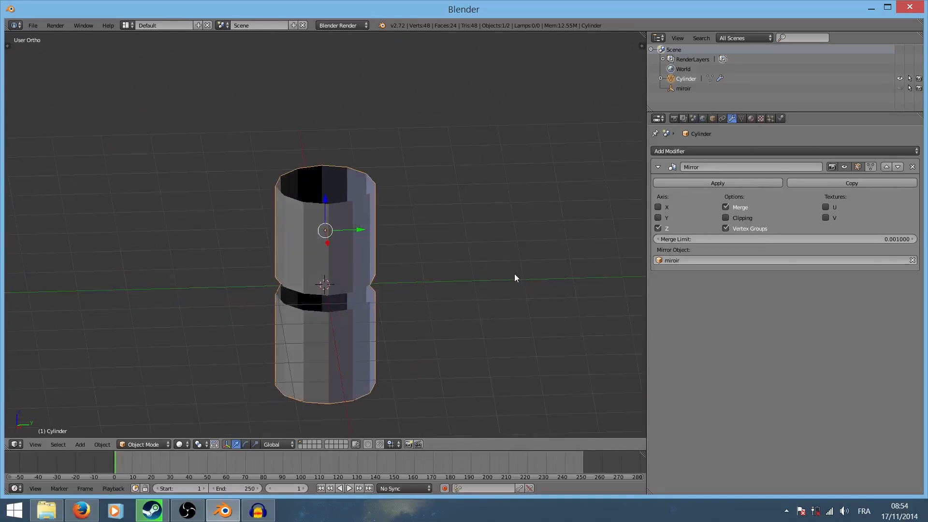
{"action": "scroll", "coordinate": [368, 319], "scroll_direction": "down", "scroll_amount": 7}
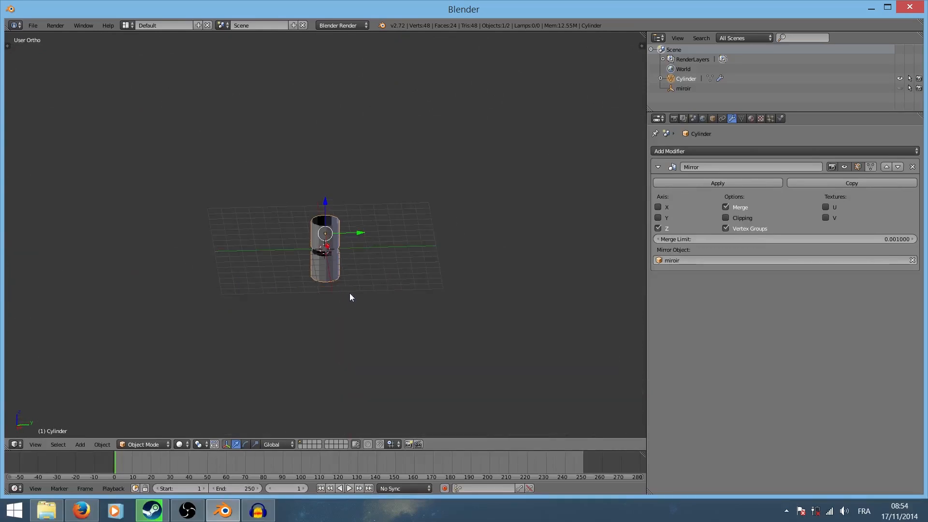
{"action": "scroll", "coordinate": [350, 295], "scroll_direction": "up", "scroll_amount": 8}
{"action": "key", "text": "KP_3"}
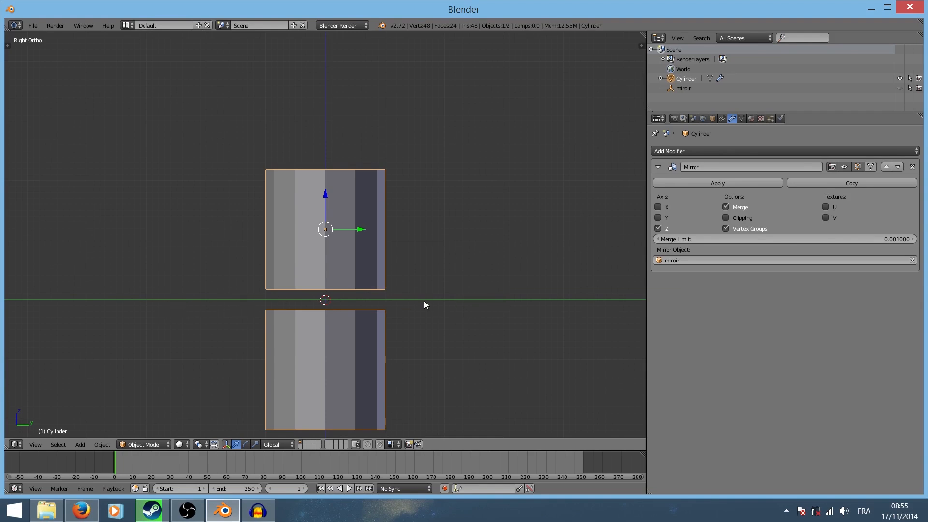
{"action": "middle_click_drag", "start_coordinate": [399, 298], "coordinate": [345, 325]}
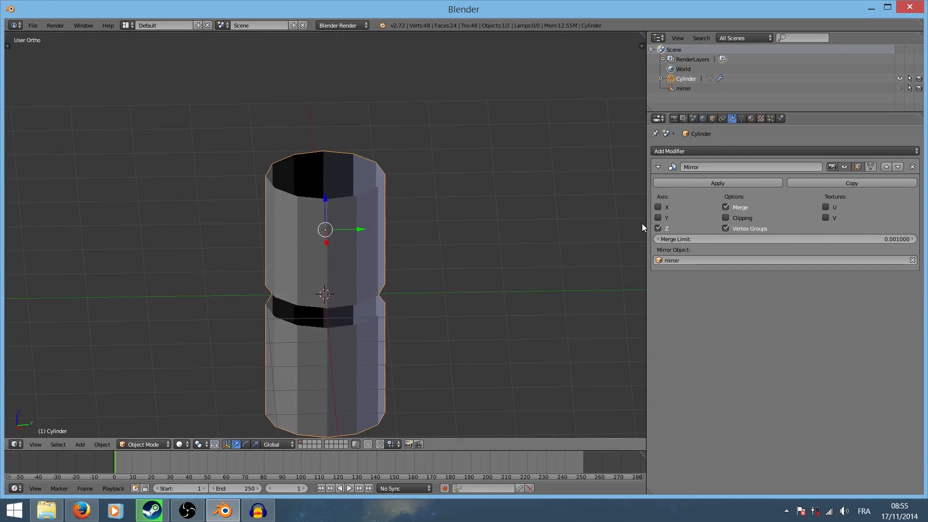
{"action": "key", "text": "KP_3"}
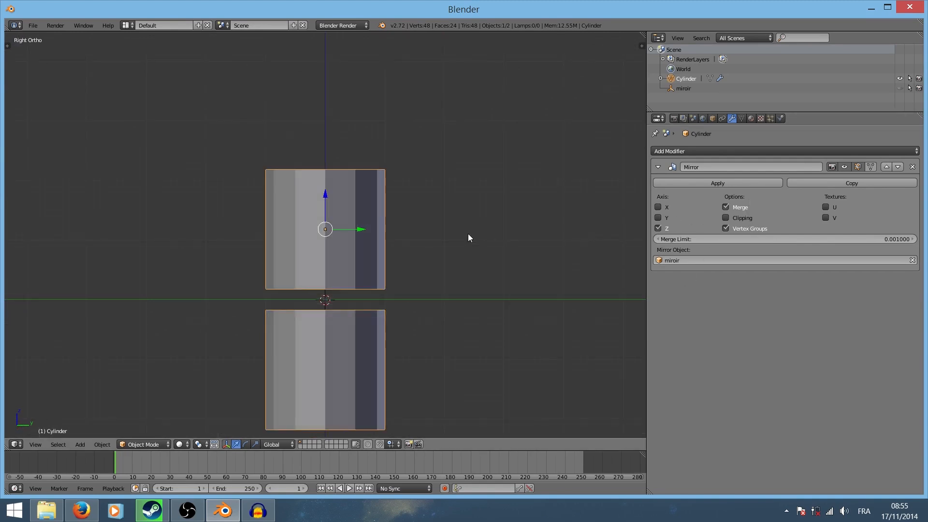
{"action": "scroll", "coordinate": [483, 317], "scroll_direction": "up", "scroll_amount": 4}
{"action": "middle_click_drag", "start_coordinate": [506, 348], "coordinate": [541, 319]}
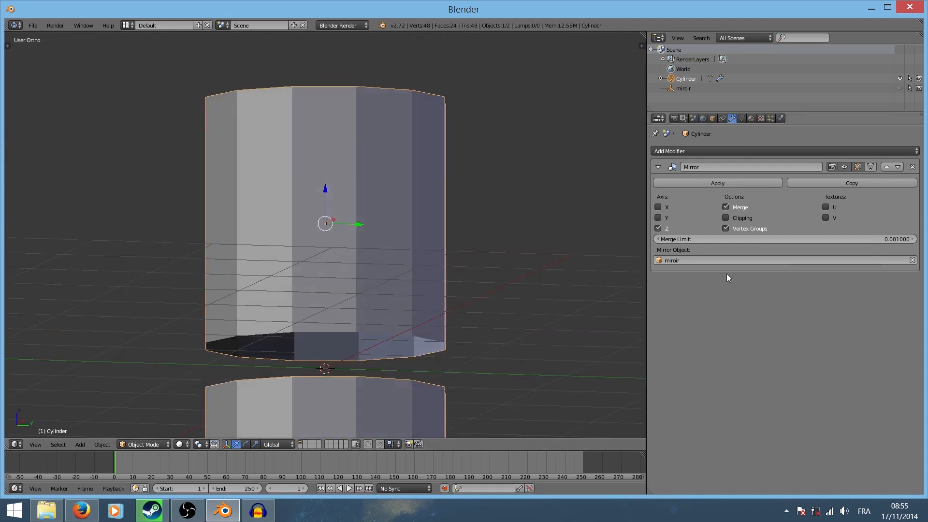
Step: Enable Clipping in the cylinder's Mirror modifier and show both halves in the right orthographic view
{"action": "left_click", "coordinate": [726, 217]}
{"action": "key", "text": "KP_3"}
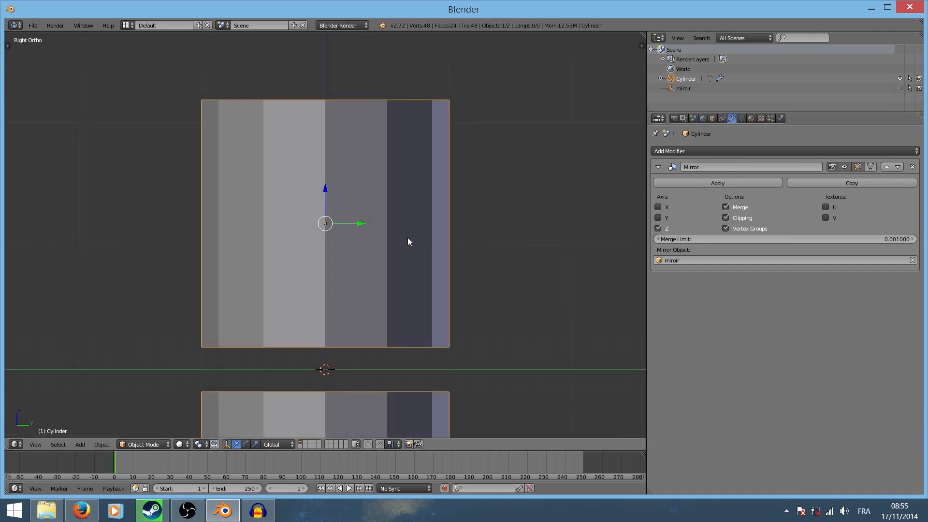
{"action": "scroll", "coordinate": [420, 261], "scroll_direction": "down", "scroll_amount": 3}
{"action": "middle_click_drag", "start_coordinate": [436, 289], "coordinate": [426, 213], "text": "shift"}
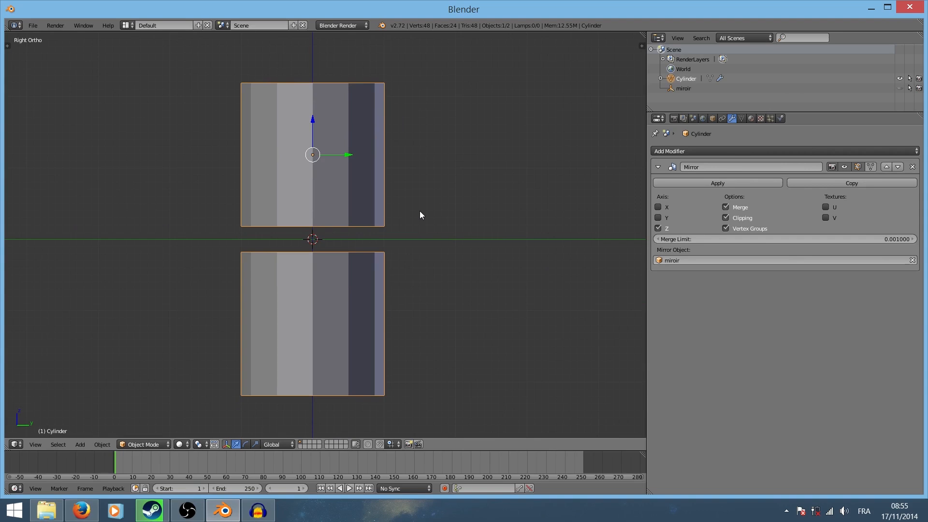
Step: Maximize the 3D viewport and put the cylinder in Edit Mode with nothing selected and wireframe shading
{"action": "key", "text": "ctrl+Up"}
{"action": "scroll", "coordinate": [554, 223], "scroll_direction": "down", "scroll_amount": 3}
{"action": "middle_click_drag", "start_coordinate": [535, 225], "coordinate": [561, 241], "text": "shift"}
{"action": "scroll", "coordinate": [440, 248], "scroll_direction": "up", "scroll_amount": 2}
{"action": "key", "text": "Tab"}
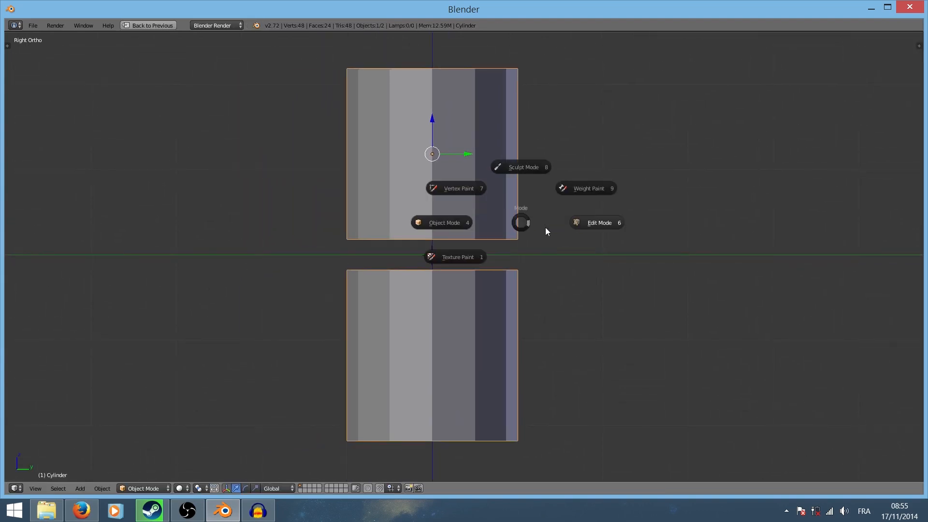
{"action": "left_click", "coordinate": [604, 223]}
{"action": "key", "text": "a"}
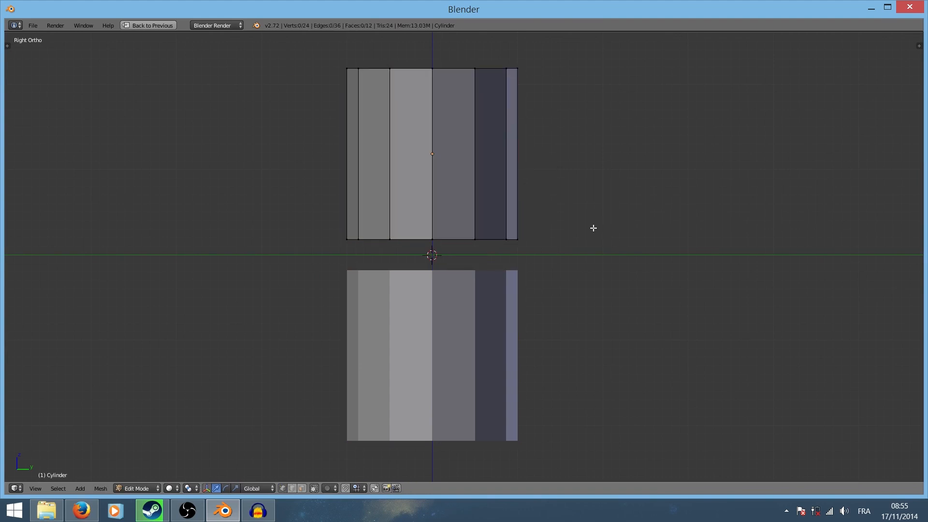
{"action": "key", "text": "z"}
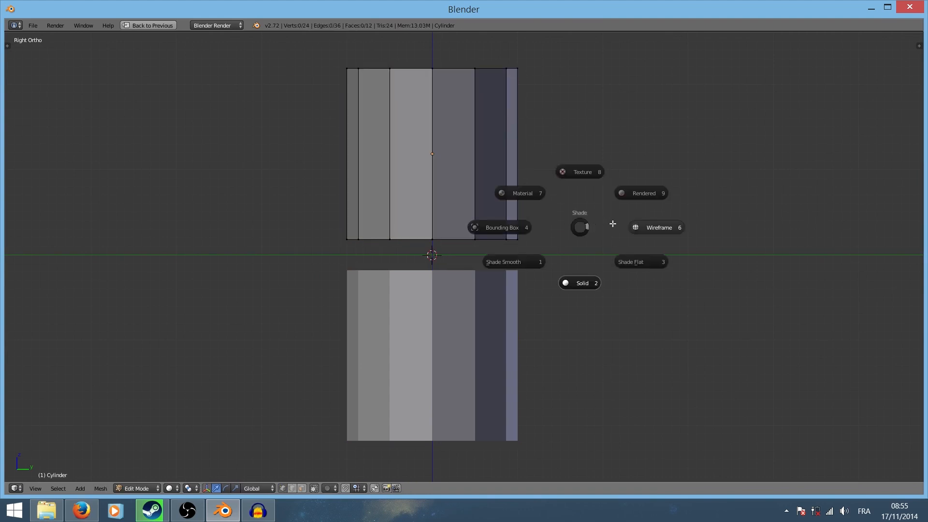
{"action": "left_click", "coordinate": [653, 228]}
{"action": "scroll", "coordinate": [549, 226], "scroll_direction": "up", "scroll_amount": 2}
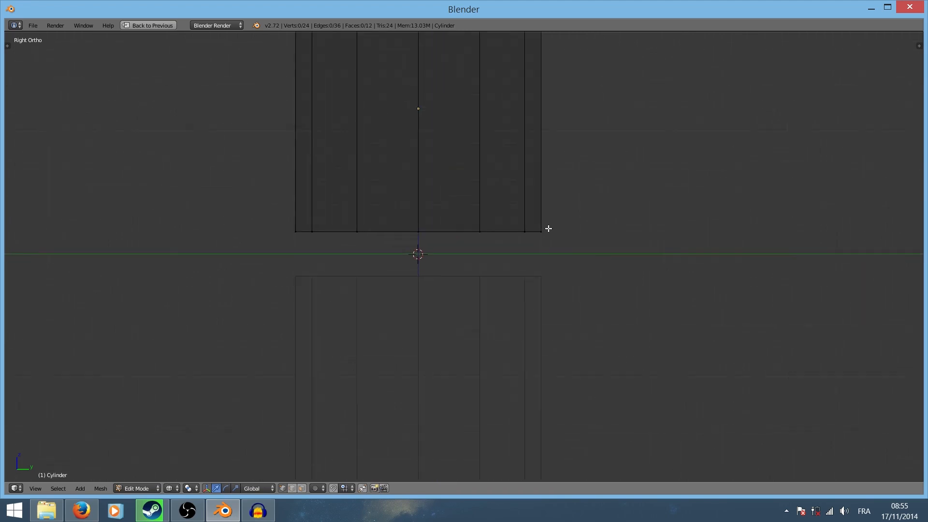
{"action": "key", "text": "Tab"}
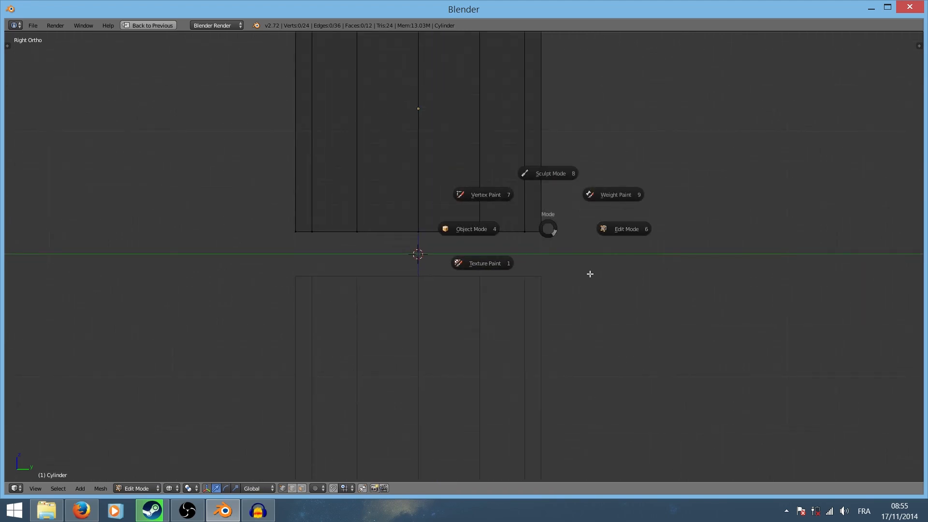
{"action": "left_click", "coordinate": [632, 229]}
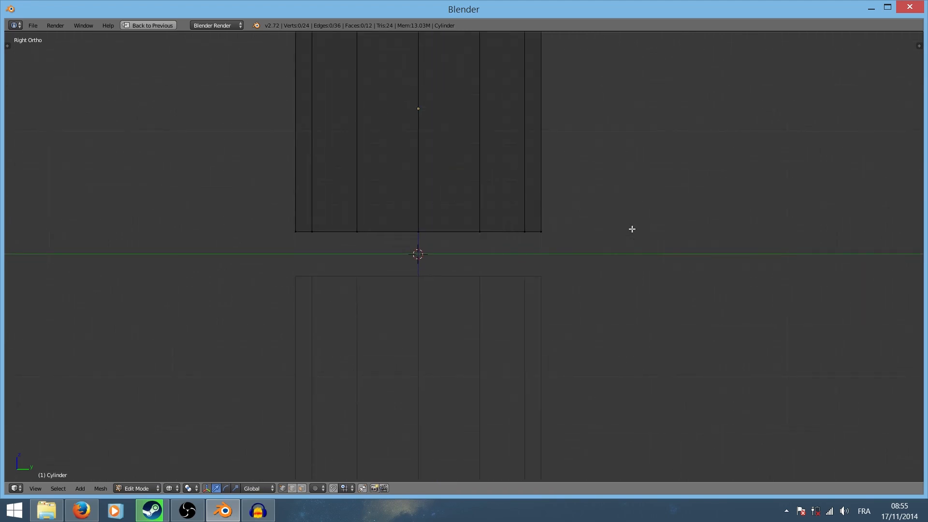
{"action": "key", "text": "z"}
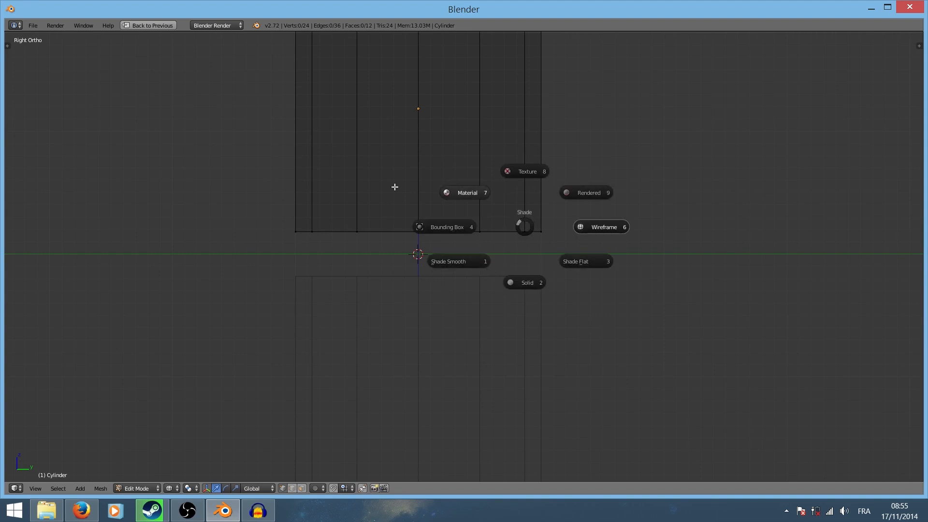
{"action": "left_click", "coordinate": [608, 228]}
Step: Lasso-select the cylinder's bottom ring of vertices, move it down along Z to the mirror plane, and deselect it
{"action": "scroll", "coordinate": [596, 232], "scroll_direction": "down", "scroll_amount": 2}
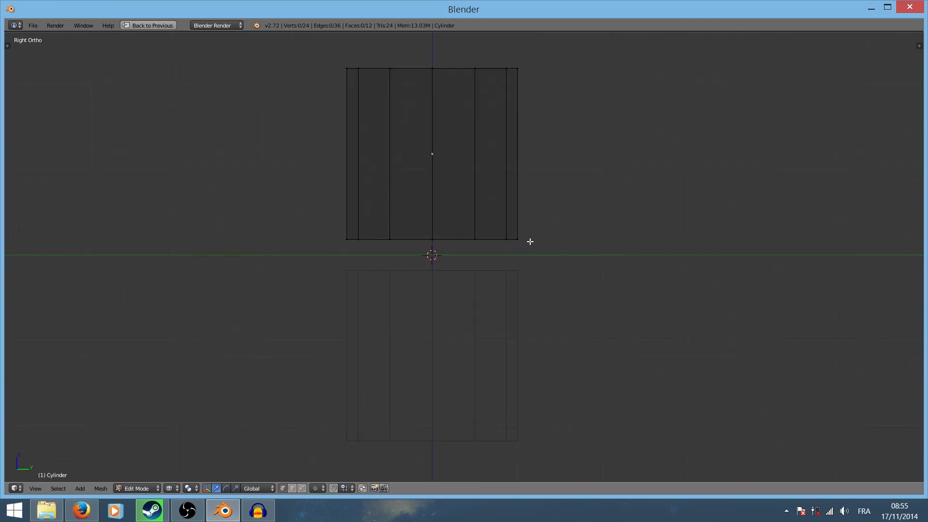
{"action": "mouse_move", "coordinate": [553, 246]}
{"action": "left_mouse_down", "text": "ctrl"}
{"action": "mouse_move", "coordinate": [284, 226]}
{"action": "mouse_move", "coordinate": [582, 217]}
{"action": "mouse_move", "coordinate": [573, 223]}
{"action": "left_mouse_up", "text": "ctrl"}
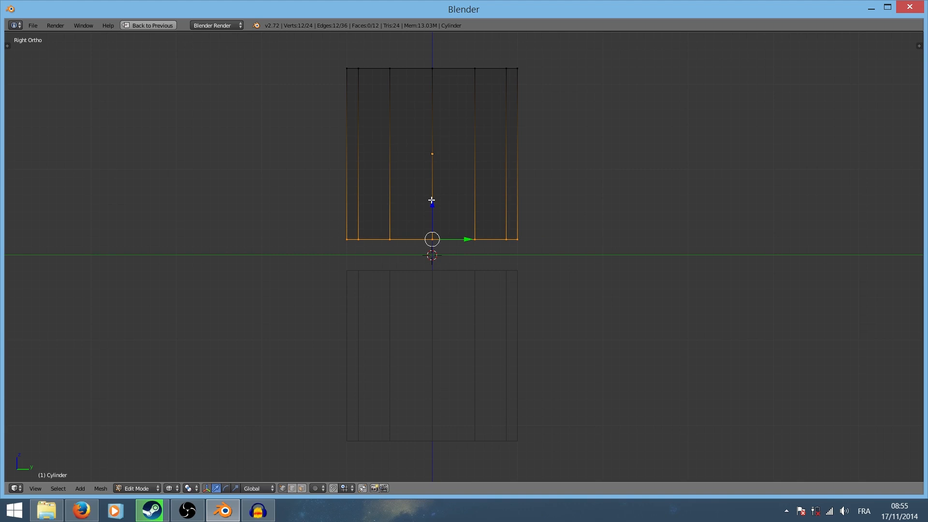
{"action": "left_click_drag", "start_coordinate": [431, 200], "coordinate": [447, 248]}
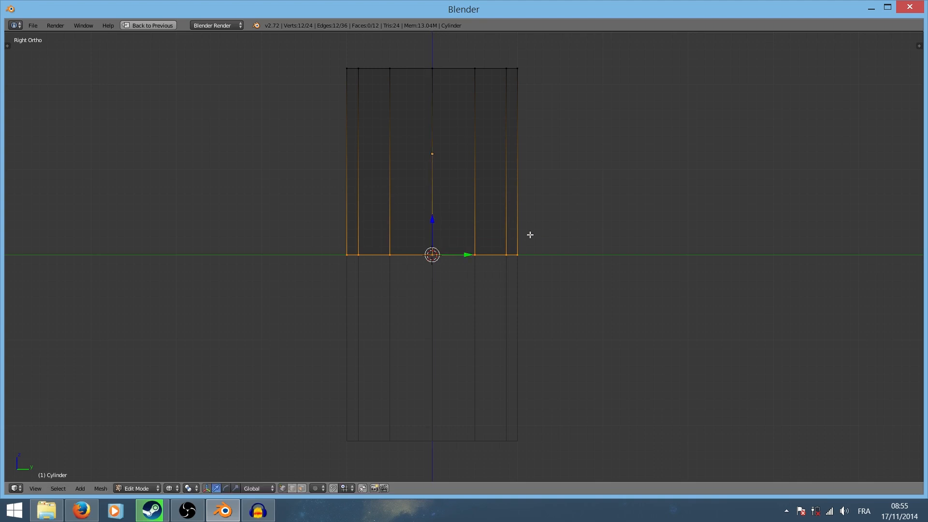
{"action": "key", "text": "a"}
{"action": "scroll", "coordinate": [509, 220], "scroll_direction": "up", "scroll_amount": 2}
{"action": "scroll", "coordinate": [508, 222], "scroll_direction": "down", "scroll_amount": 6}
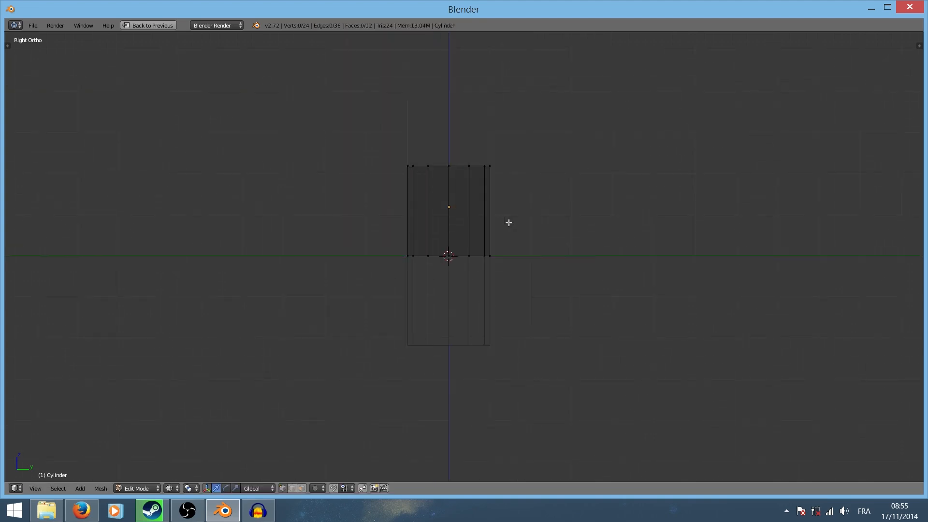
{"action": "scroll", "coordinate": [508, 249], "scroll_direction": "down", "scroll_amount": 1}
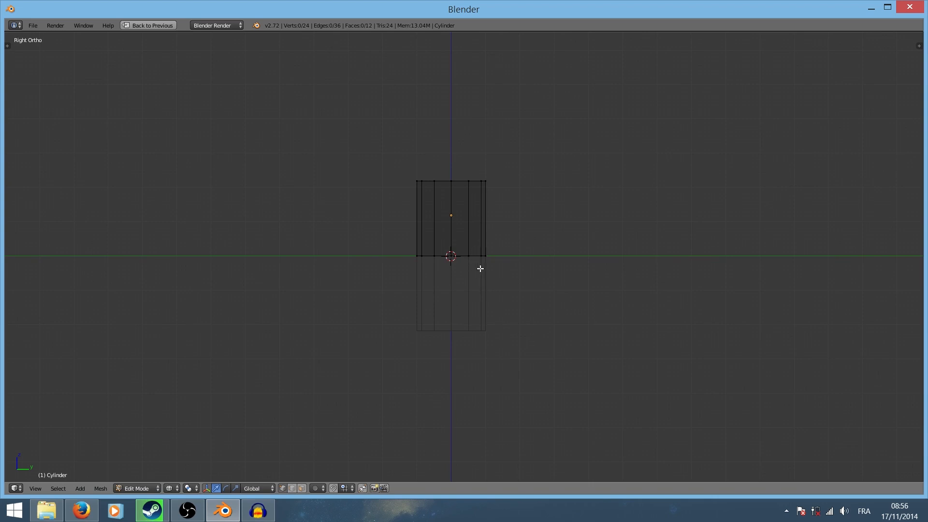
Step: Scale the whole cylinder mesh up uniformly by about 1.74 and deselect everything
{"action": "key", "text": "a"}
{"action": "key", "text": "s"}
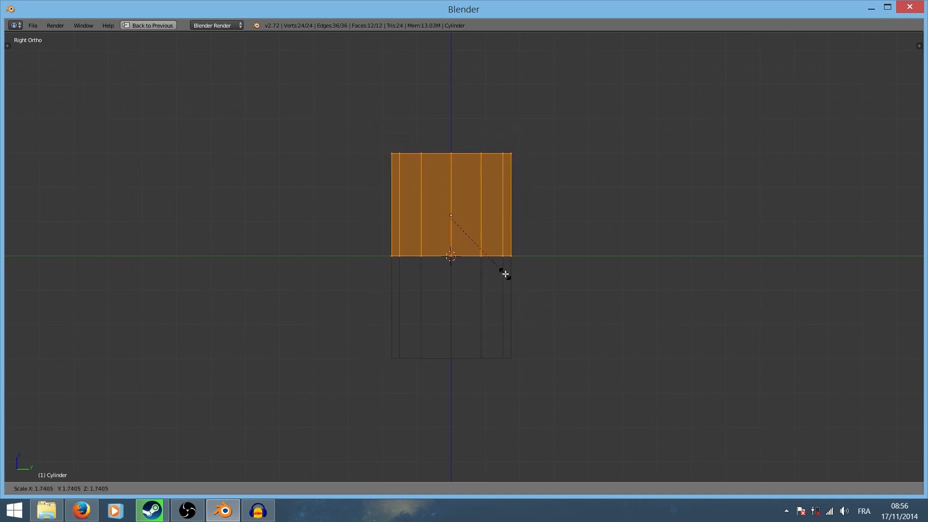
{"action": "left_click", "coordinate": [507, 273]}
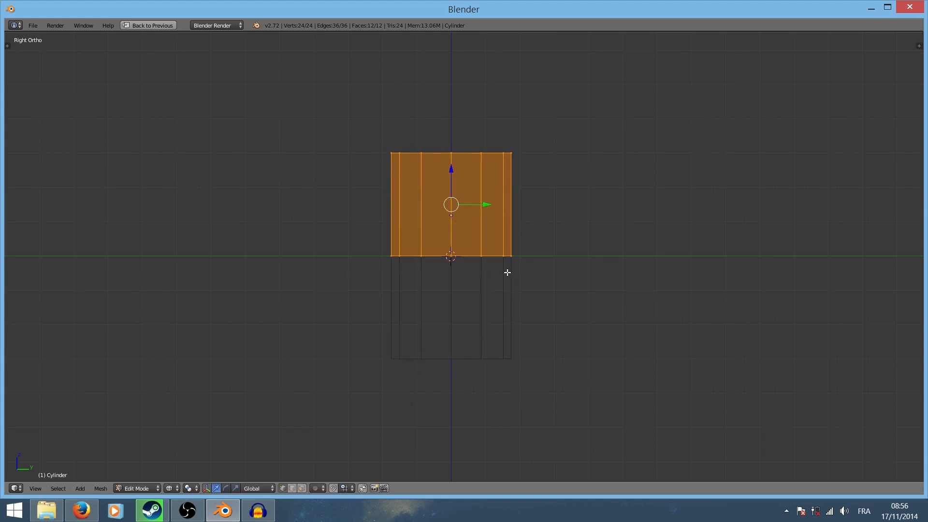
{"action": "key", "text": "a"}
{"action": "scroll", "coordinate": [514, 216], "scroll_direction": "down", "scroll_amount": 3}
{"action": "middle_click_drag", "start_coordinate": [513, 215], "coordinate": [501, 282]}
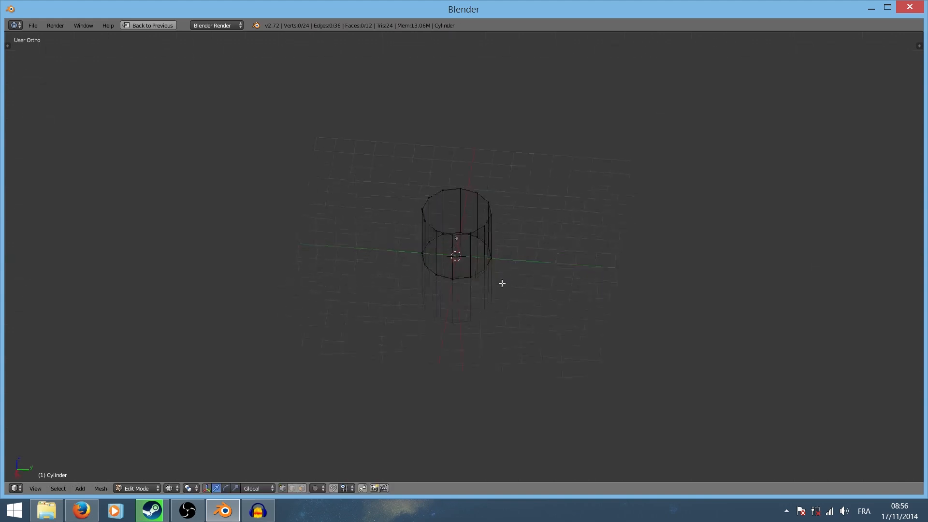
Step: Scale the whole cylinder mesh up uniformly by about 1.1 from the right orthographic view and deselect everything
{"action": "middle_click_drag", "start_coordinate": [583, 265], "coordinate": [543, 232]}
{"action": "key", "text": "KP_3"}
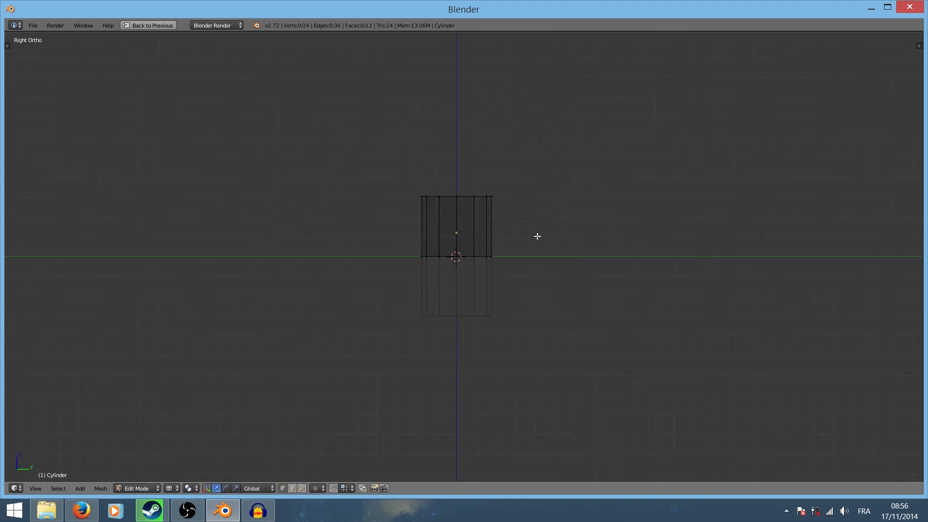
{"action": "scroll", "coordinate": [524, 250], "scroll_direction": "up", "scroll_amount": 4}
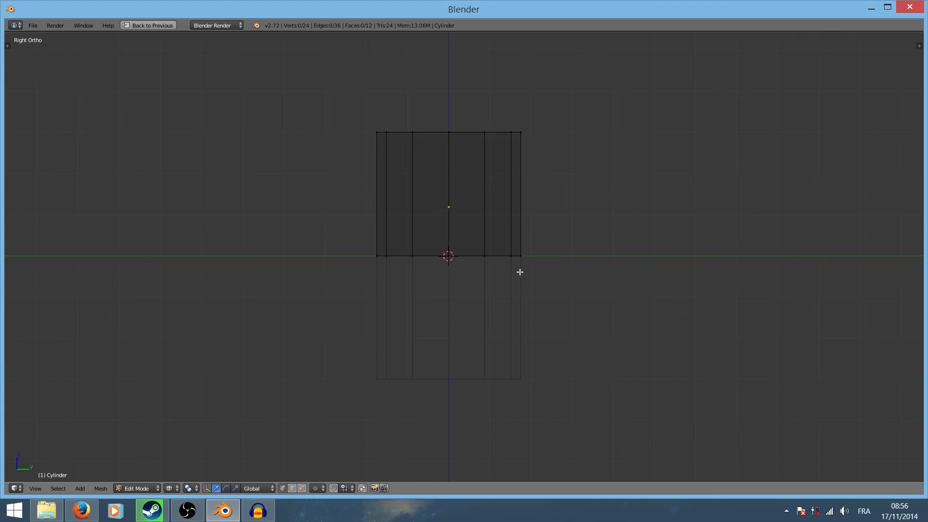
{"action": "key", "text": "a"}
{"action": "key", "text": "s"}
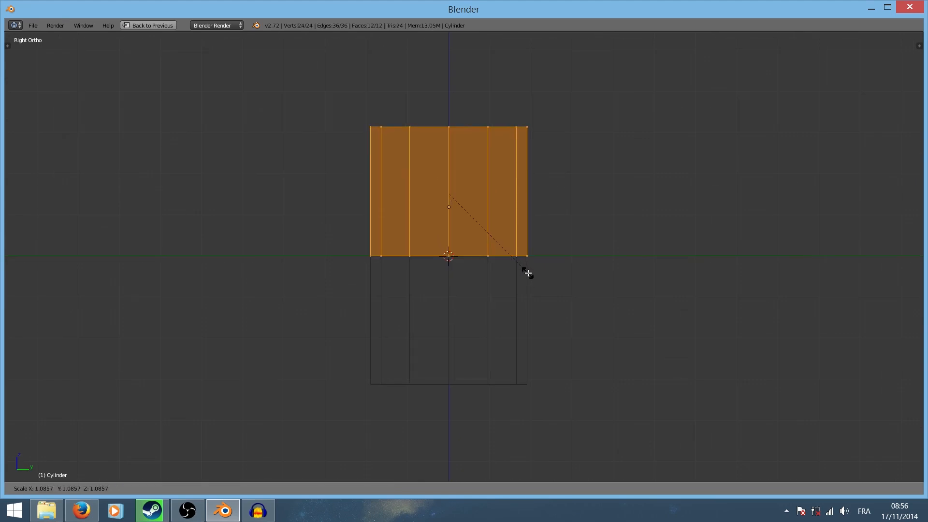
{"action": "left_click", "coordinate": [530, 271]}
{"action": "middle_click_drag", "start_coordinate": [530, 271], "coordinate": [590, 288]}
{"action": "key", "text": "a"}
Step: Switch the viewport to solid shading around the mirrored cylinder
{"action": "scroll", "coordinate": [510, 266], "scroll_direction": "down", "scroll_amount": 3}
{"action": "middle_click_drag", "start_coordinate": [499, 248], "coordinate": [477, 279]}
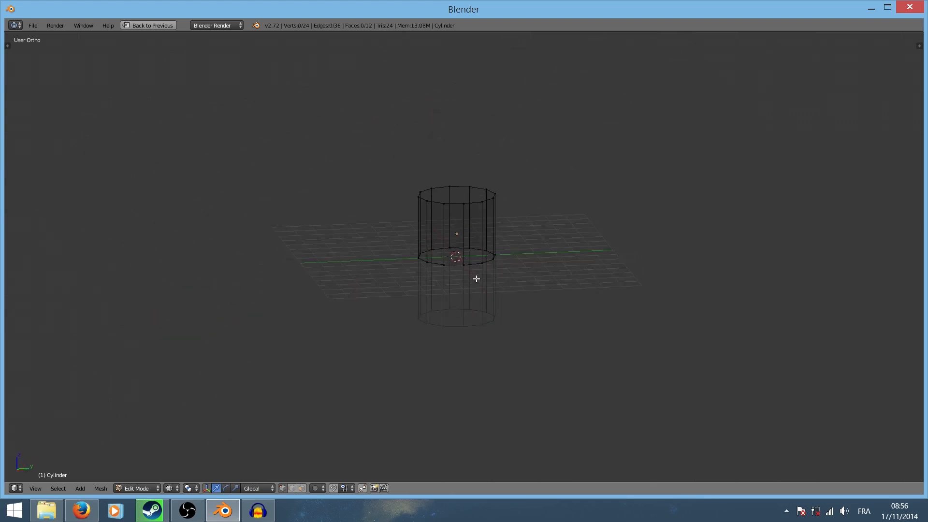
{"action": "left_click", "coordinate": [478, 325]}
{"action": "scroll", "coordinate": [505, 315], "scroll_direction": "up", "scroll_amount": 3}
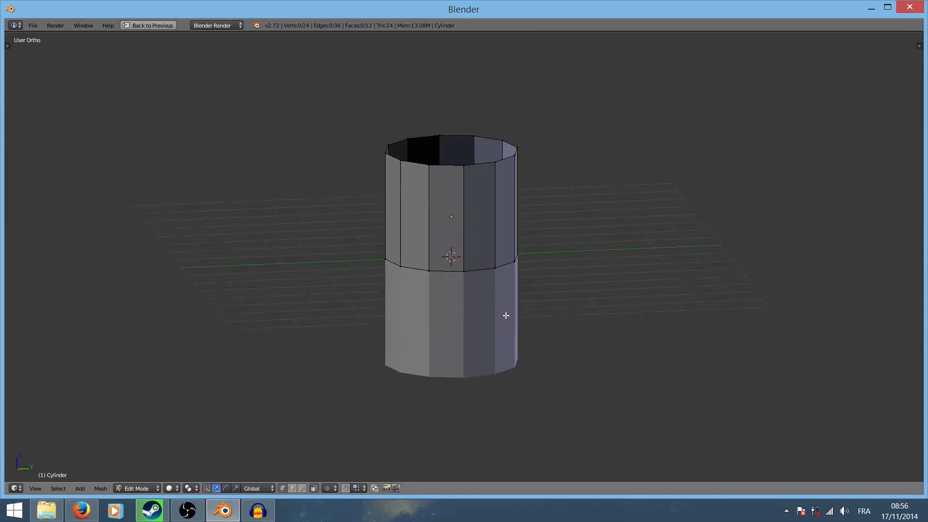
Step: Inspect both halves of the mirrored cylinder from several angles and in the right orthographic view, leaving nothing selected
{"action": "scroll", "coordinate": [505, 314], "scroll_direction": "down", "scroll_amount": 5}
{"action": "middle_click_drag", "start_coordinate": [506, 315], "coordinate": [602, 330]}
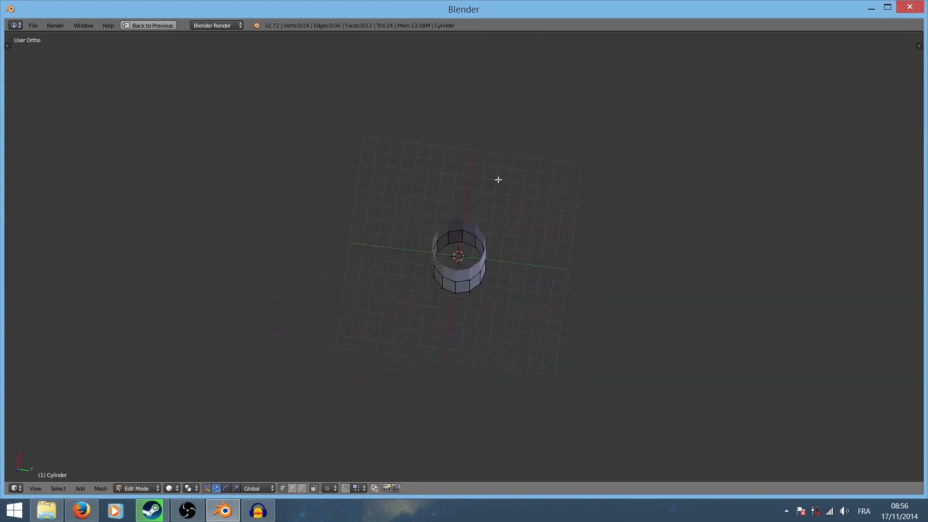
{"action": "scroll", "coordinate": [510, 311], "scroll_direction": "up", "scroll_amount": 4}
{"action": "middle_click_drag", "start_coordinate": [480, 326], "coordinate": [567, 320]}
{"action": "key", "text": "KP_3"}
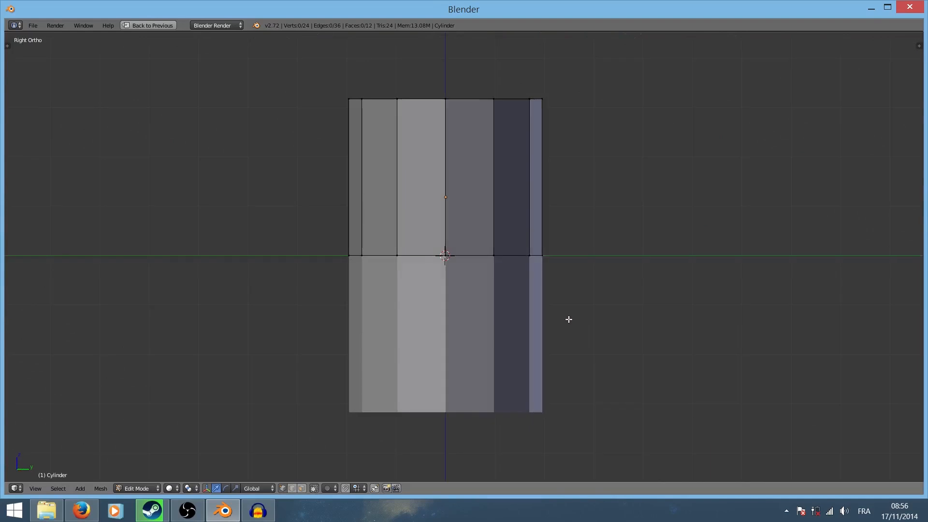
{"action": "scroll", "coordinate": [526, 313], "scroll_direction": "down", "scroll_amount": 5}
{"action": "scroll", "coordinate": [507, 303], "scroll_direction": "up", "scroll_amount": 3}
{"action": "key", "text": "a"}
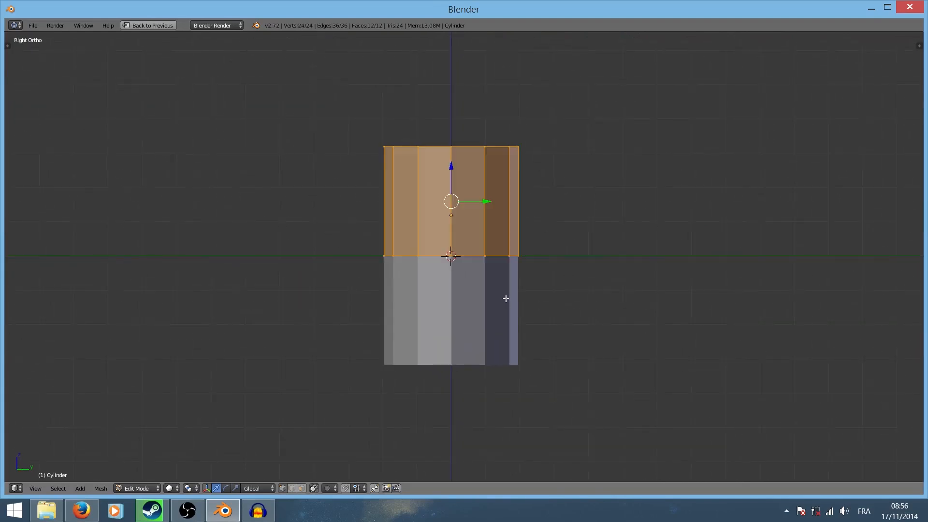
{"action": "scroll", "coordinate": [506, 296], "scroll_direction": "up", "scroll_amount": 1}
{"action": "middle_click_drag", "start_coordinate": [506, 290], "coordinate": [564, 286]}
{"action": "key", "text": "KP_3"}
{"action": "scroll", "coordinate": [560, 286], "scroll_direction": "down", "scroll_amount": 5}
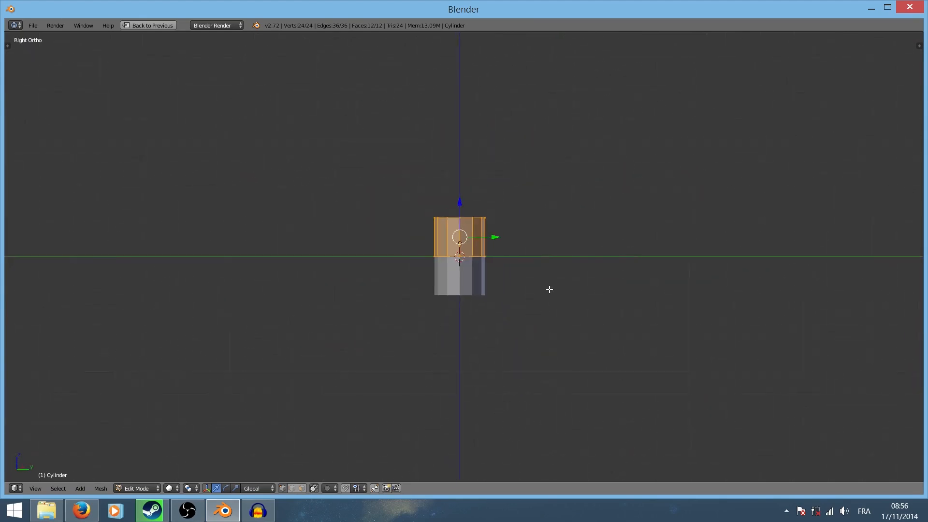
{"action": "scroll", "coordinate": [549, 288], "scroll_direction": "up", "scroll_amount": 6}
{"action": "middle_click_drag", "start_coordinate": [506, 229], "coordinate": [485, 315], "text": "shift"}
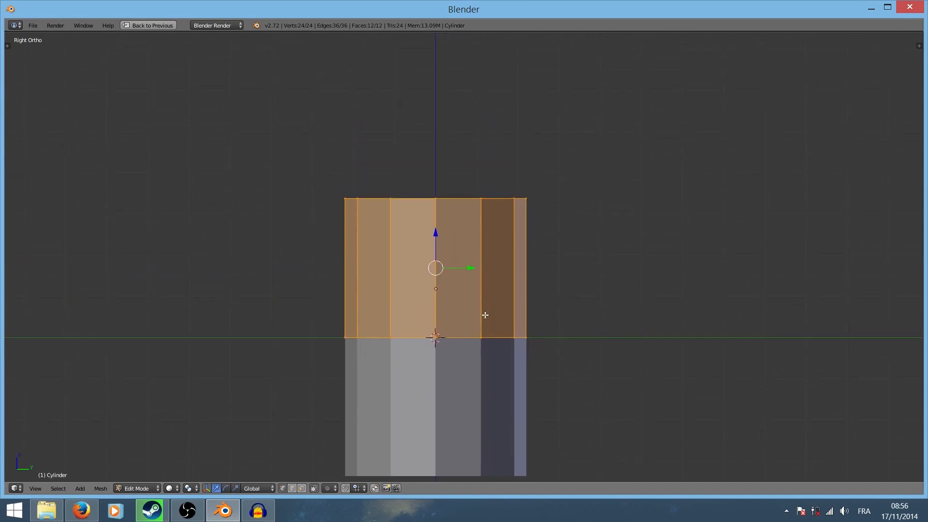
{"action": "scroll", "coordinate": [485, 314], "scroll_direction": "up", "scroll_amount": 4}
{"action": "middle_click_drag", "start_coordinate": [454, 267], "coordinate": [505, 336], "text": "shift"}
{"action": "key", "text": "a"}
Step: Select the cylinder's open top edge loop, extrude it and scale it inward to form a first flat ring
{"action": "scroll", "coordinate": [466, 298], "scroll_direction": "down", "scroll_amount": 4}
{"action": "scroll", "coordinate": [505, 330], "scroll_direction": "up", "scroll_amount": 2}
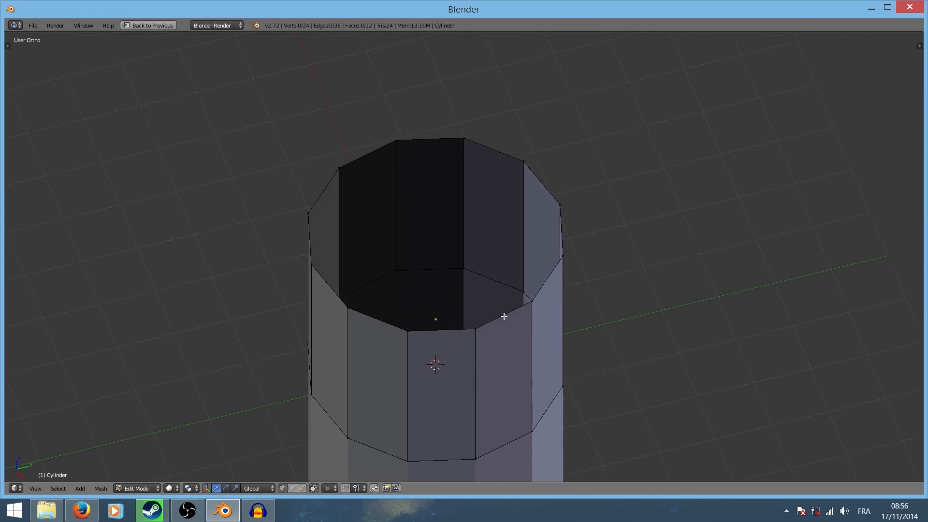
{"action": "right_click", "coordinate": [504, 317], "text": "alt"}
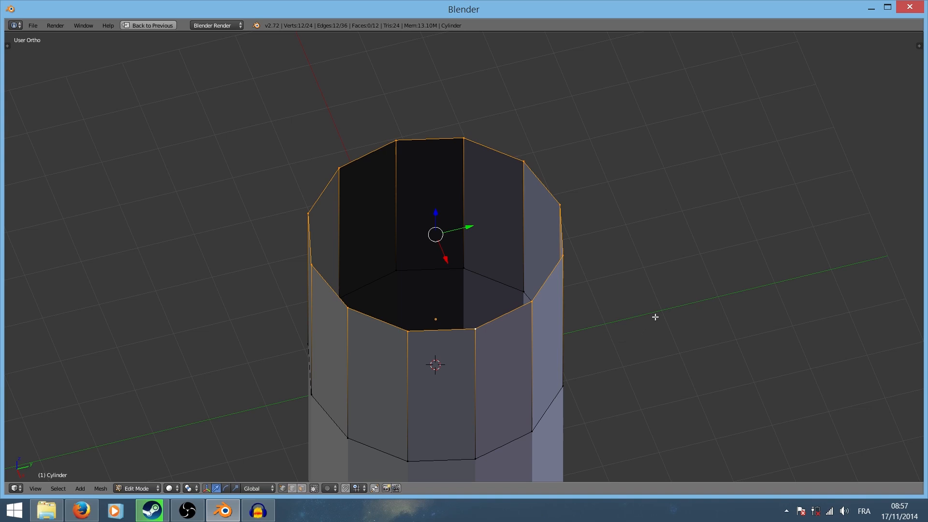
{"action": "key", "text": "e"}
{"action": "key", "text": "s"}
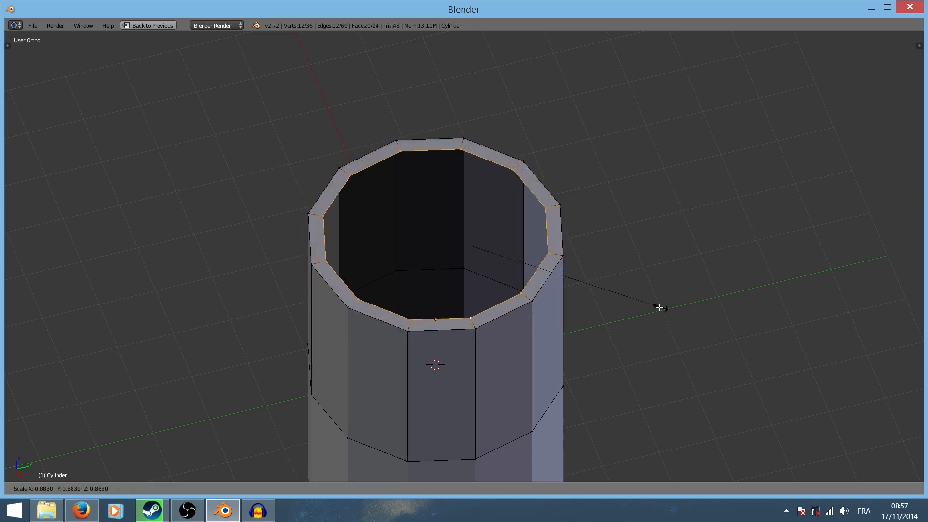
{"action": "left_click", "coordinate": [626, 329]}
Step: Extrude the inner edge of the top ring again and scale it inward to form a second, narrower ring
{"action": "middle_click_drag", "start_coordinate": [632, 342], "coordinate": [615, 329]}
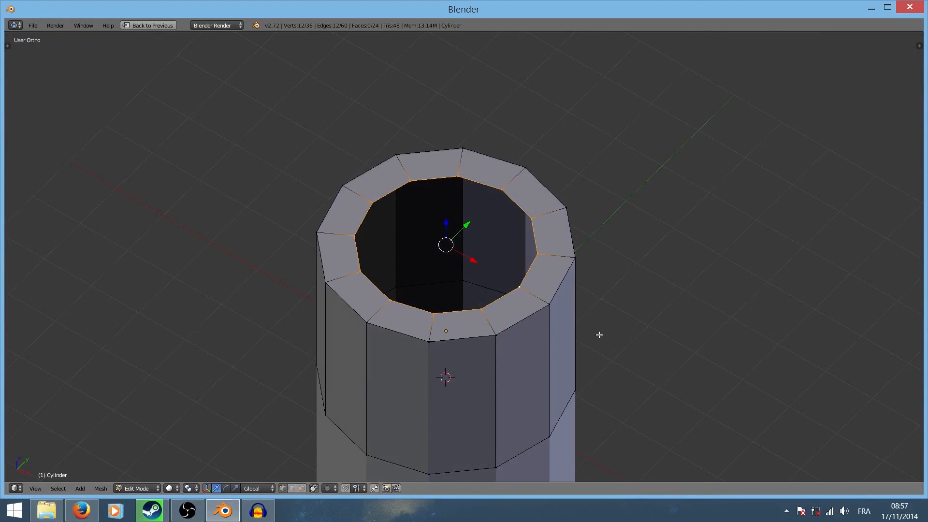
{"action": "scroll", "coordinate": [599, 334], "scroll_direction": "down", "scroll_amount": 7}
{"action": "middle_click_drag", "start_coordinate": [551, 343], "coordinate": [486, 249]}
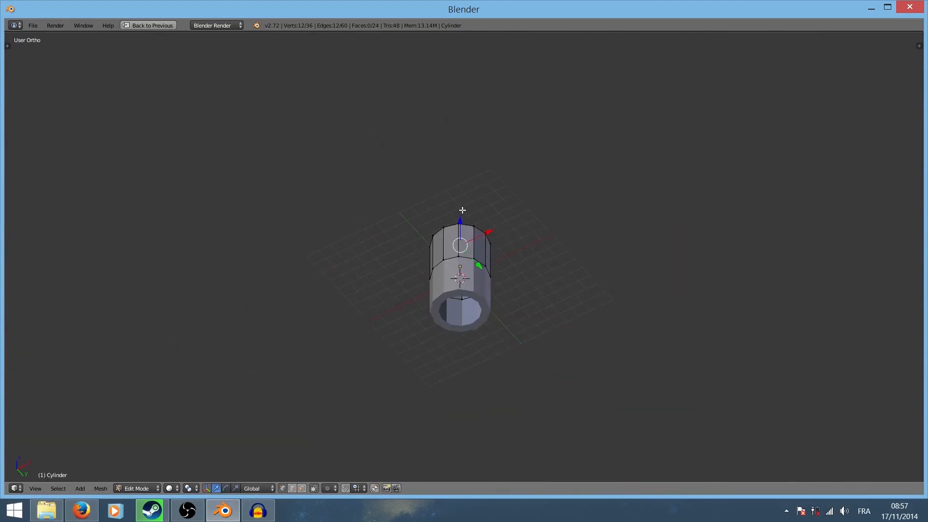
{"action": "middle_click_drag", "start_coordinate": [463, 210], "coordinate": [468, 356]}
{"action": "scroll", "coordinate": [468, 356], "scroll_direction": "up", "scroll_amount": 4}
{"action": "scroll", "coordinate": [502, 327], "scroll_direction": "up", "scroll_amount": 3}
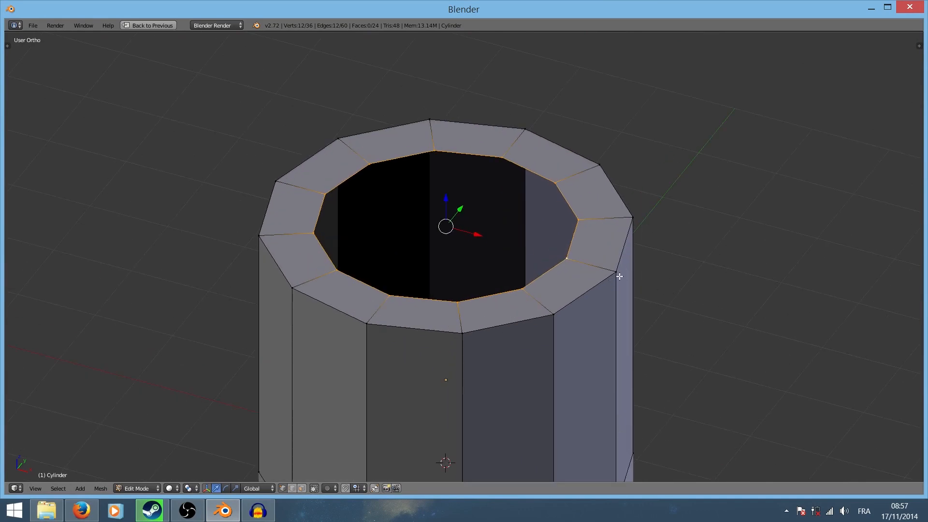
{"action": "key", "text": "e"}
{"action": "key", "text": "s"}
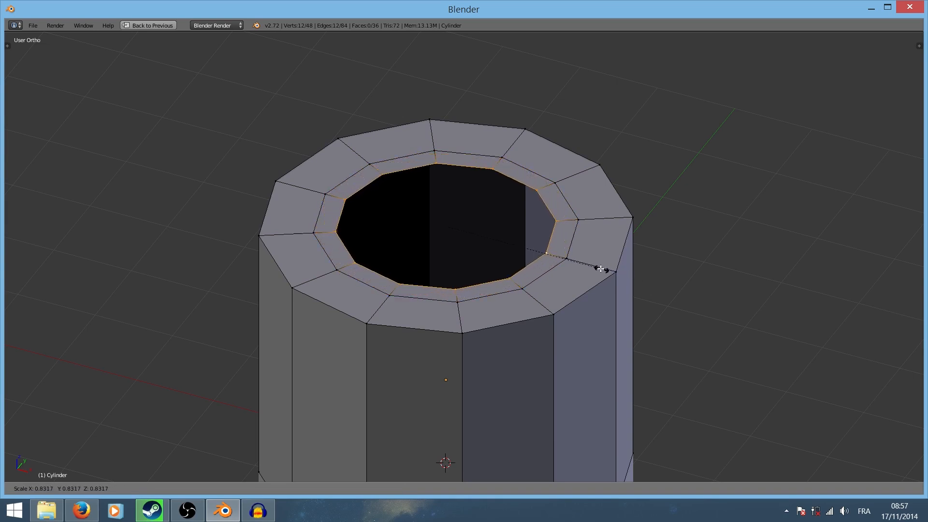
{"action": "left_click", "coordinate": [551, 265]}
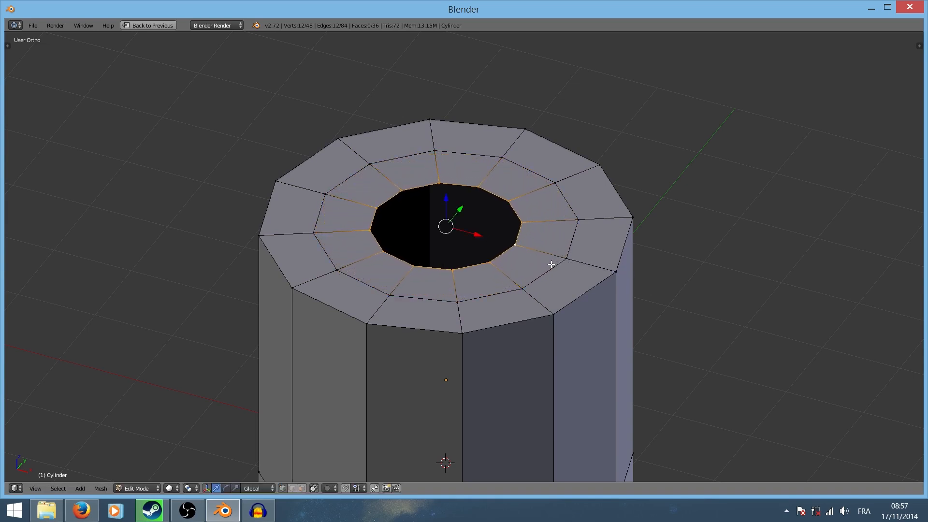
Step: Extrude two more rings toward the center of the top, scaling them inward by about 0.45 and 0.40
{"action": "key", "text": "e"}
{"action": "key", "text": "s"}
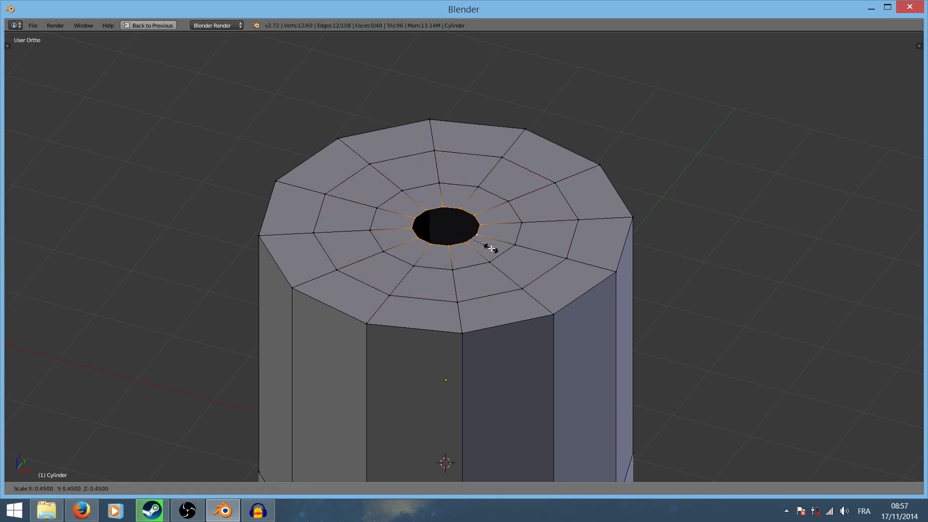
{"action": "left_click", "coordinate": [491, 248]}
{"action": "key", "text": "e"}
{"action": "key", "text": "s"}
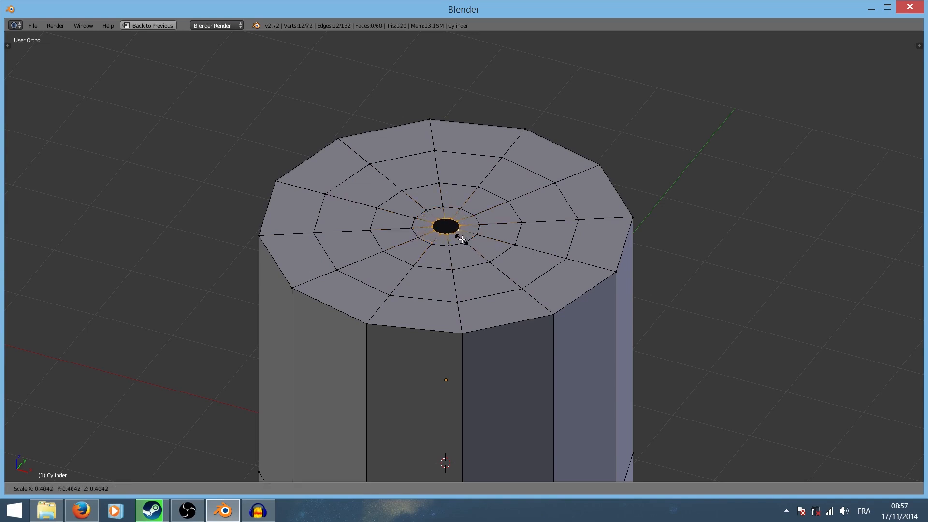
{"action": "left_click", "coordinate": [459, 238]}
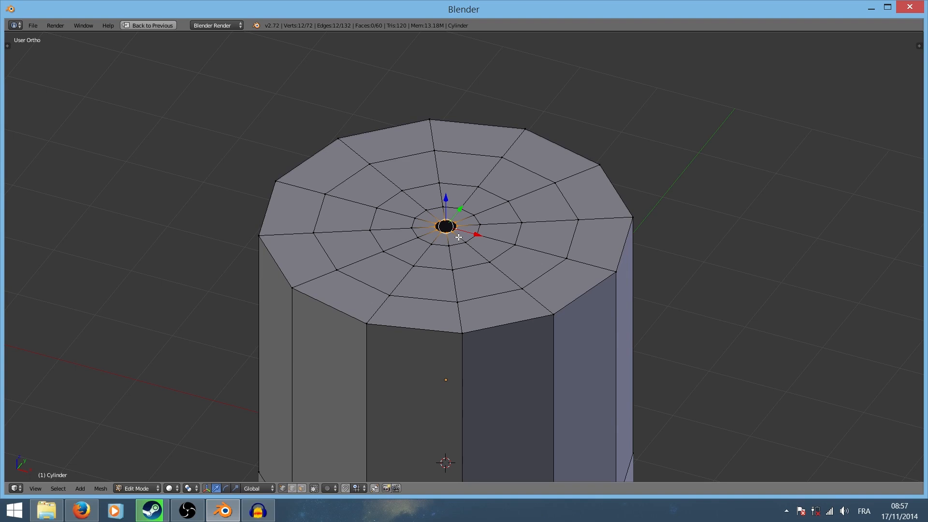
Step: Merge the innermost ring of vertices At Center to close the cylinder's top and deselect everything
{"action": "key", "text": "alt+m"}
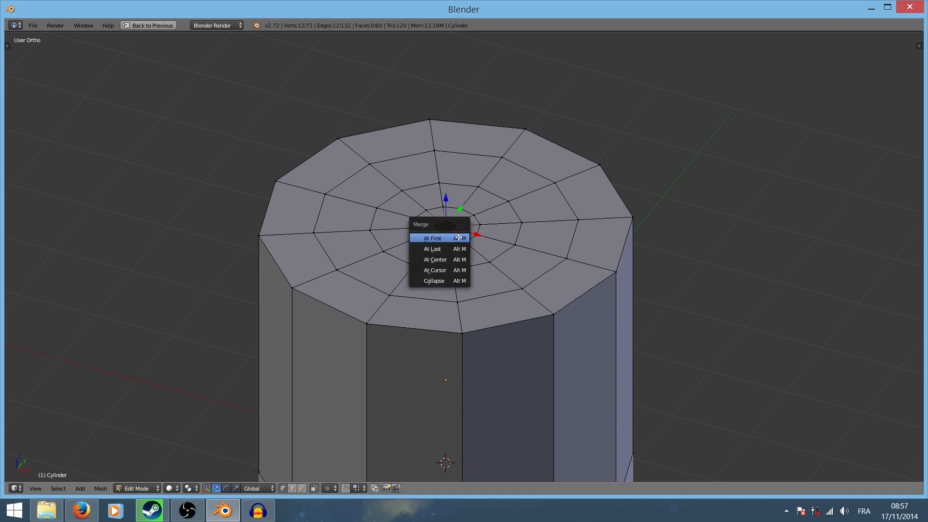
{"action": "left_click", "coordinate": [445, 260]}
{"action": "scroll", "coordinate": [530, 263], "scroll_direction": "down", "scroll_amount": 4}
{"action": "middle_click_drag", "start_coordinate": [526, 283], "coordinate": [483, 301]}
{"action": "key", "text": "a"}
{"action": "scroll", "coordinate": [493, 299], "scroll_direction": "up", "scroll_amount": 5}
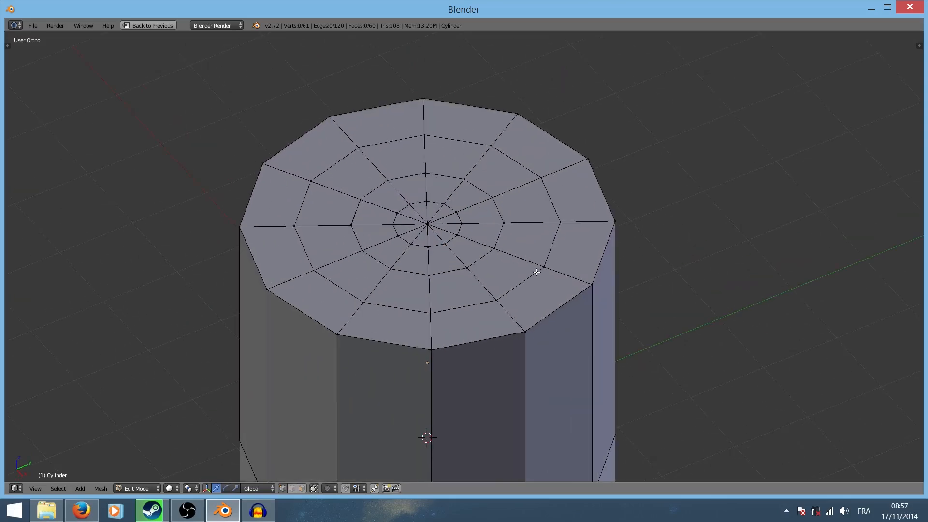
{"action": "scroll", "coordinate": [476, 270], "scroll_direction": "down", "scroll_amount": 7}
{"action": "scroll", "coordinate": [483, 277], "scroll_direction": "up", "scroll_amount": 8}
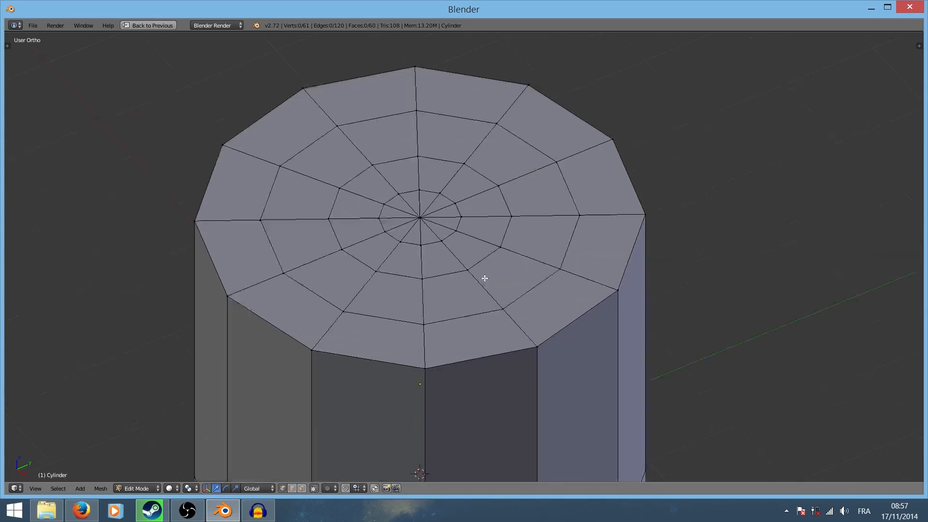
{"action": "scroll", "coordinate": [485, 284], "scroll_direction": "down", "scroll_amount": 3}
{"action": "middle_click_drag", "start_coordinate": [510, 310], "coordinate": [520, 281]}
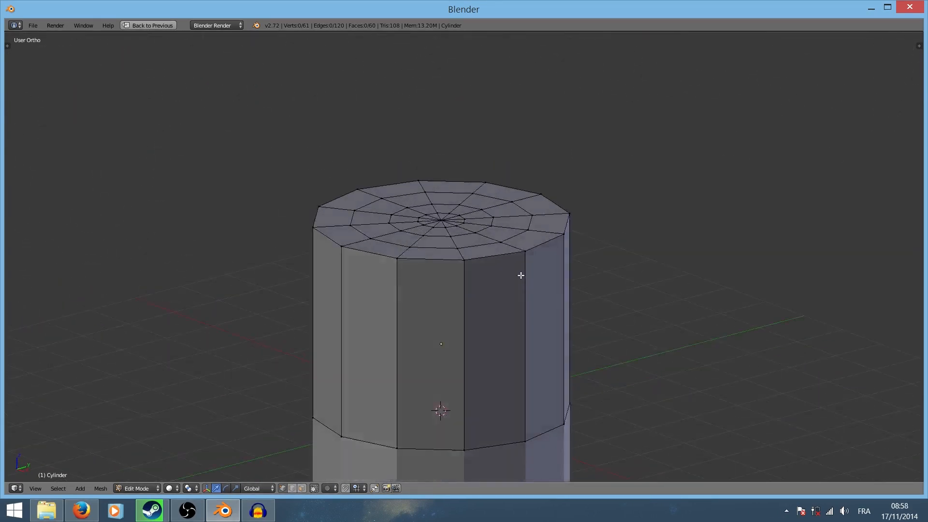
{"action": "scroll", "coordinate": [514, 322], "scroll_direction": "down", "scroll_amount": 4}
{"action": "scroll", "coordinate": [512, 327], "scroll_direction": "up", "scroll_amount": 6}
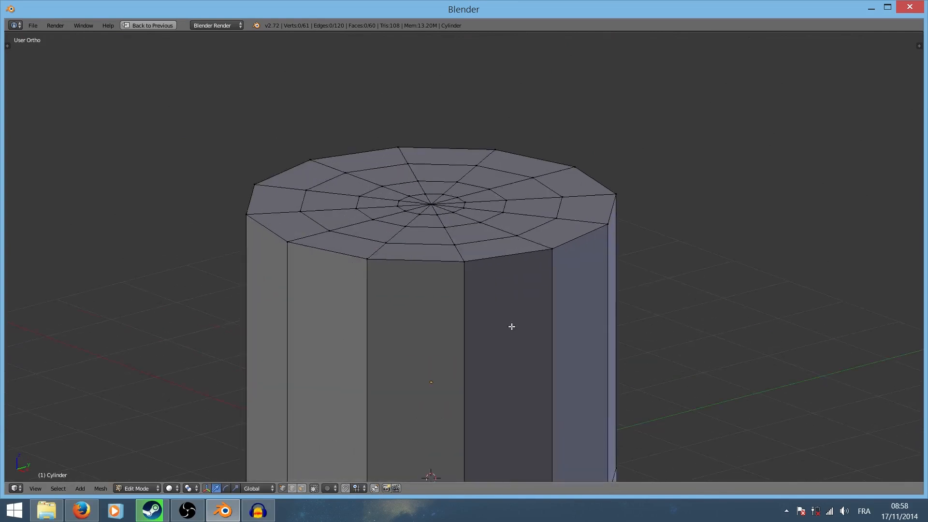
Step: In right orthographic wireframe, add a horizontal loop cut around the cylinder's side and slide it up by about 0.88, close to the top rim
{"action": "key", "text": "KP_3"}
{"action": "scroll", "coordinate": [512, 326], "scroll_direction": "down", "scroll_amount": 5}
{"action": "middle_click_drag", "start_coordinate": [483, 345], "coordinate": [468, 286], "text": "shift"}
{"action": "key", "text": "z"}
{"action": "left_click", "coordinate": [532, 287]}
{"action": "scroll", "coordinate": [532, 287], "scroll_direction": "up", "scroll_amount": 3}
{"action": "scroll", "coordinate": [519, 273], "scroll_direction": "up", "scroll_amount": 1}
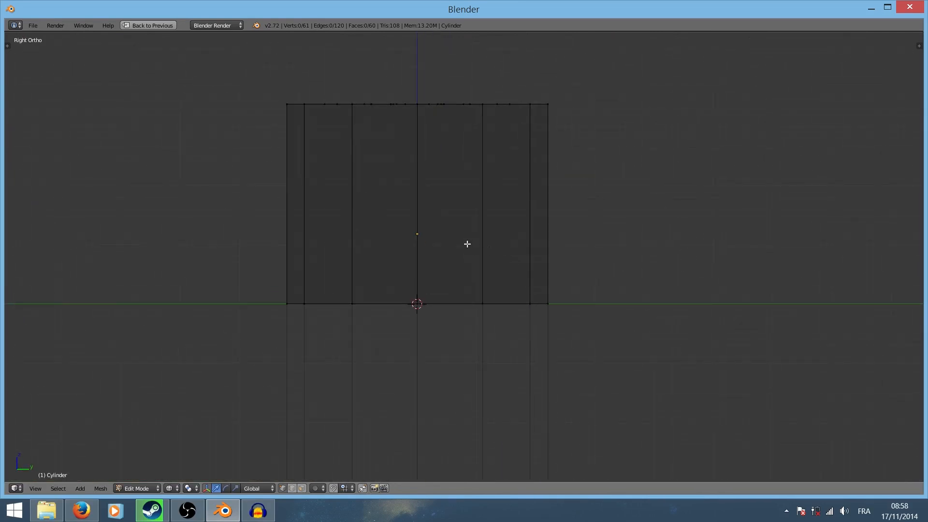
{"action": "middle_click_drag", "start_coordinate": [466, 244], "coordinate": [458, 288], "text": "shift"}
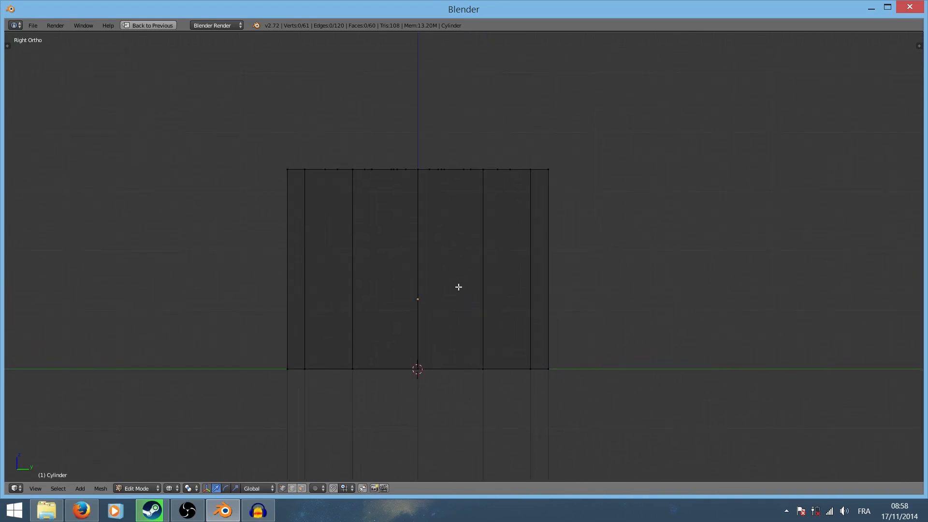
{"action": "key", "text": "ctrl+r"}
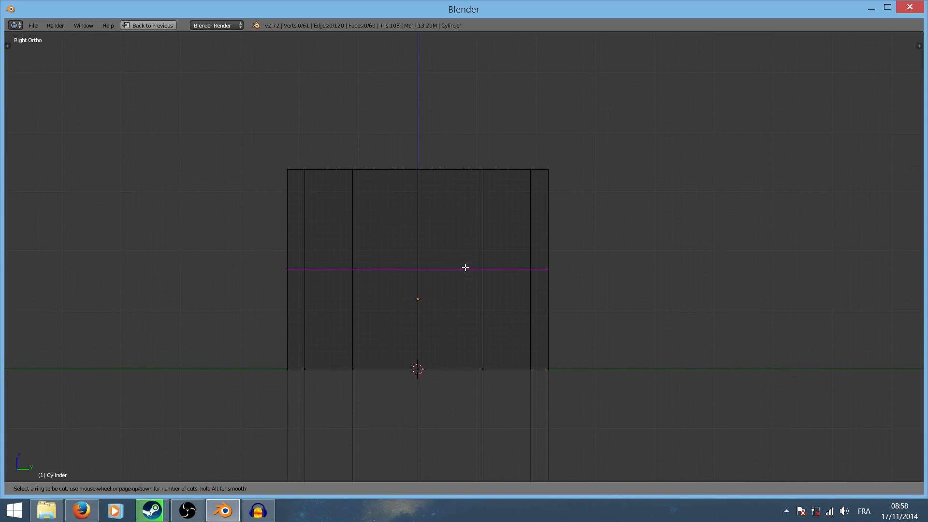
{"action": "left_click", "coordinate": [465, 267]}
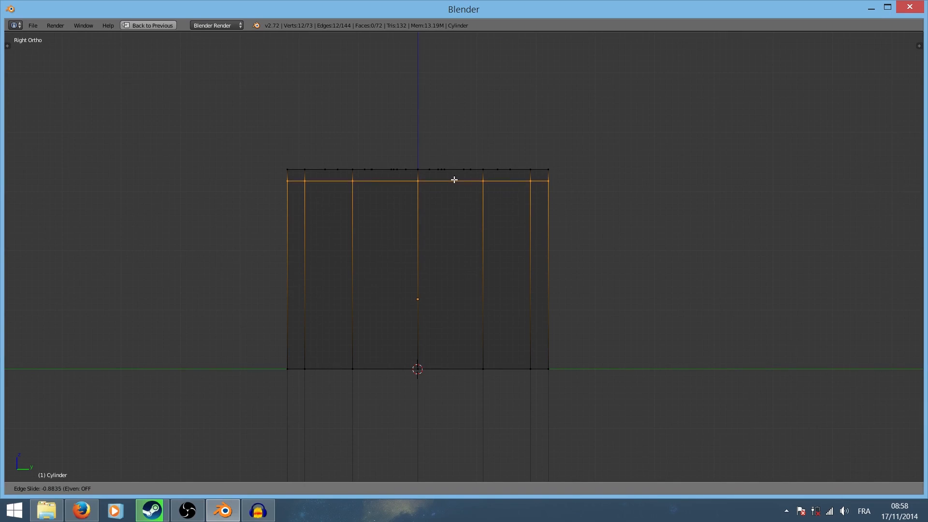
{"action": "left_click", "coordinate": [455, 180]}
Step: Show the cylinder with its new edge loop in solid shading from an angled view and deselect everything
{"action": "scroll", "coordinate": [466, 199], "scroll_direction": "up", "scroll_amount": 4}
{"action": "middle_click_drag", "start_coordinate": [439, 222], "coordinate": [432, 257]}
{"action": "key", "text": "z"}
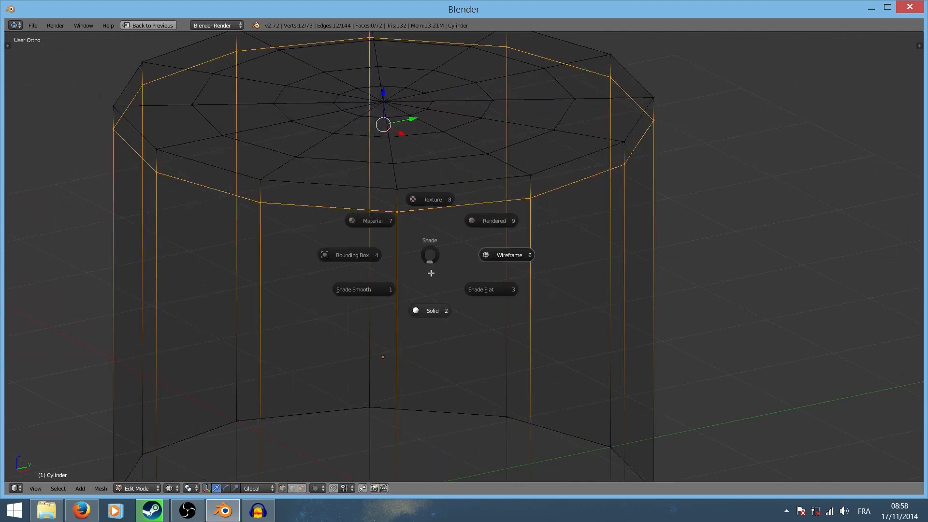
{"action": "left_click", "coordinate": [433, 310]}
{"action": "scroll", "coordinate": [452, 292], "scroll_direction": "down", "scroll_amount": 2}
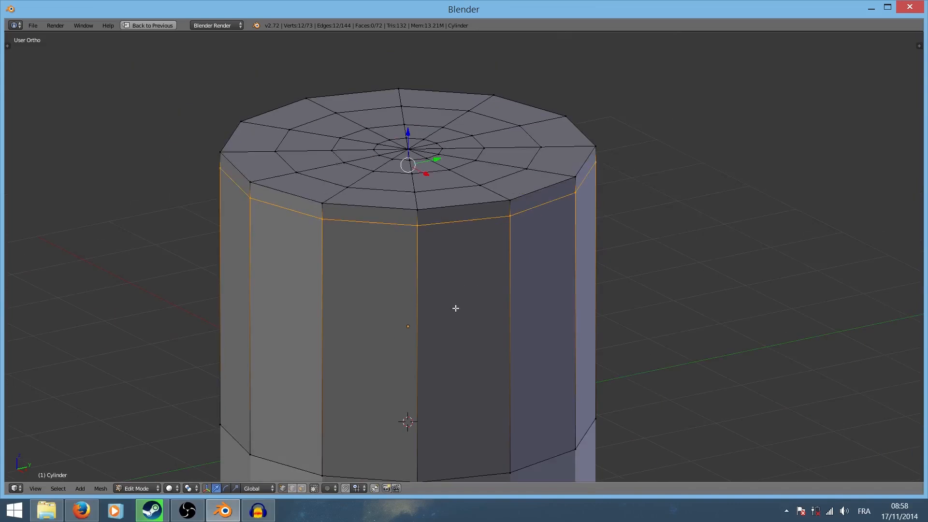
{"action": "scroll", "coordinate": [425, 242], "scroll_direction": "up", "scroll_amount": 2}
{"action": "key", "text": "a"}
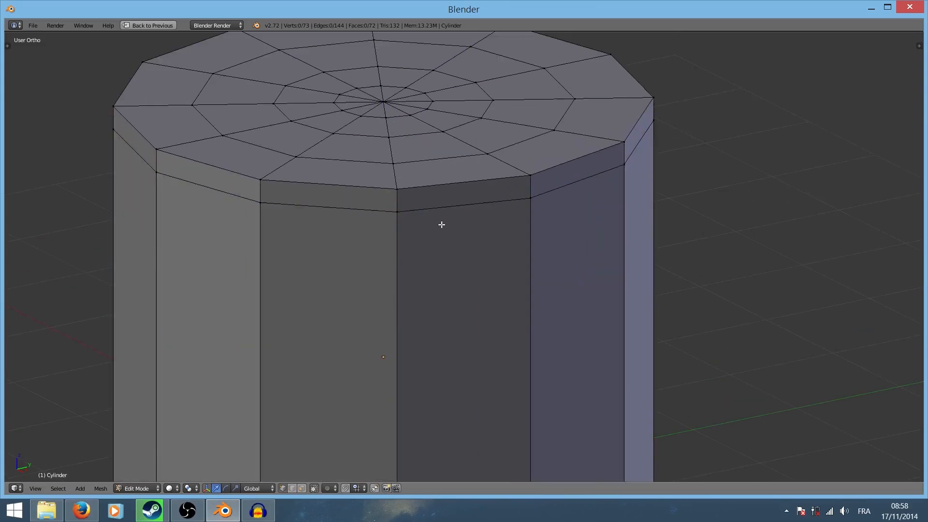
Step: Set the mesh selection mode to Face and show the cylinder's whole upper half
{"action": "key", "text": "ctrl+Tab"}
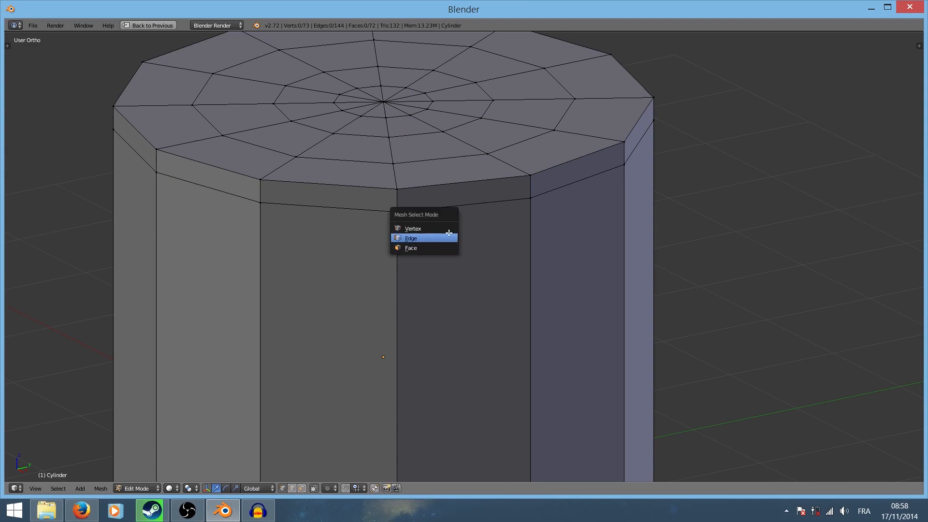
{"action": "left_click", "coordinate": [417, 250]}
{"action": "scroll", "coordinate": [484, 251], "scroll_direction": "down", "scroll_amount": 3}
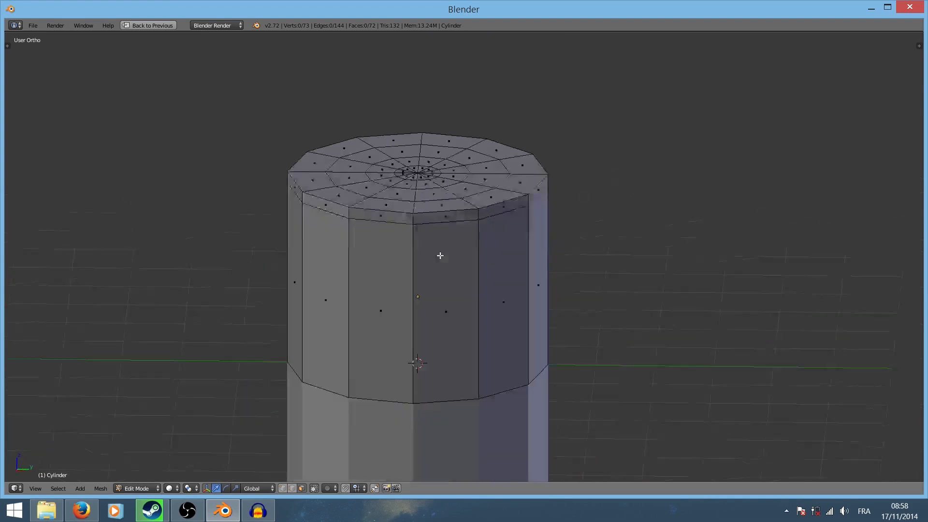
Step: Select the loop of narrow side faces just below the cylinder's top rim, inspect it and clear the selection
{"action": "scroll", "coordinate": [440, 255], "scroll_direction": "up", "scroll_amount": 5}
{"action": "middle_click_drag", "start_coordinate": [384, 284], "coordinate": [445, 281]}
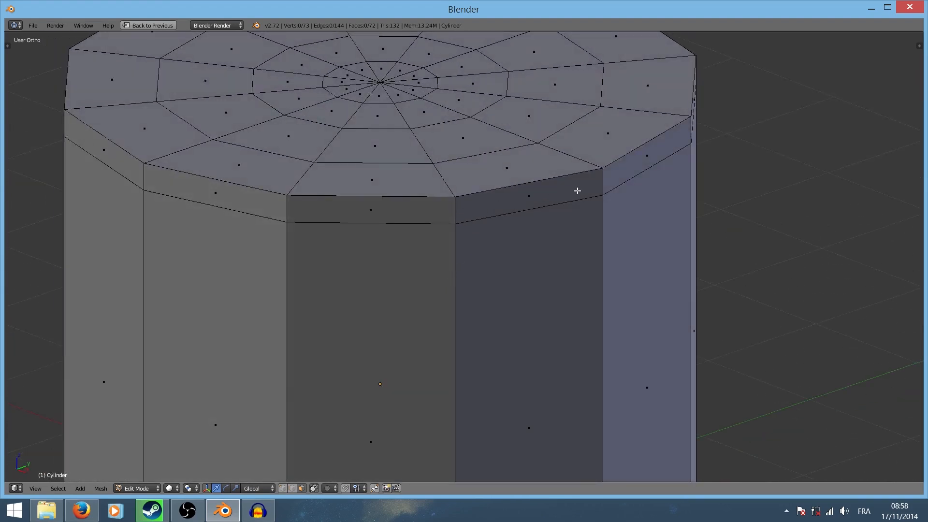
{"action": "scroll", "coordinate": [575, 191], "scroll_direction": "down", "scroll_amount": 5}
{"action": "middle_click_drag", "start_coordinate": [463, 217], "coordinate": [549, 199]}
{"action": "scroll", "coordinate": [462, 224], "scroll_direction": "up", "scroll_amount": 1}
{"action": "scroll", "coordinate": [462, 224], "scroll_direction": "up", "scroll_amount": 4}
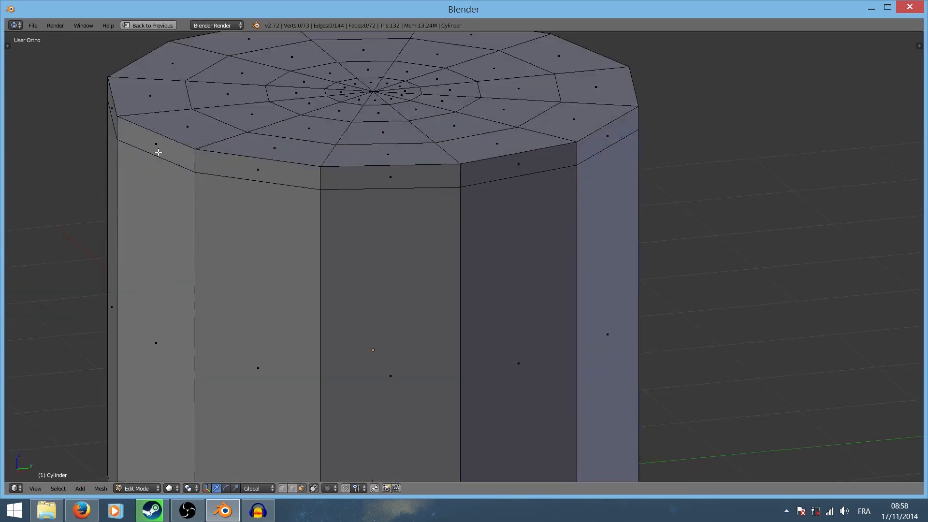
{"action": "scroll", "coordinate": [468, 209], "scroll_direction": "down", "scroll_amount": 6}
{"action": "scroll", "coordinate": [520, 246], "scroll_direction": "up", "scroll_amount": 5}
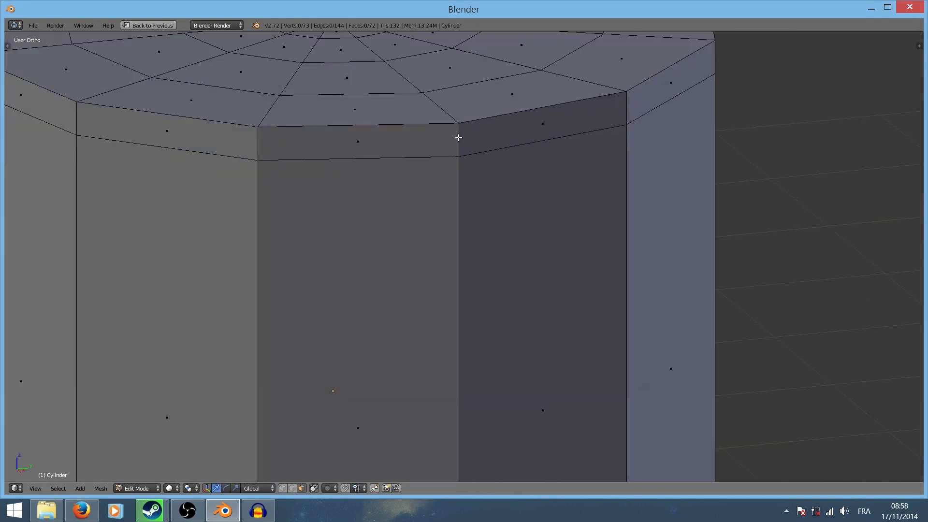
{"action": "right_click", "coordinate": [458, 138], "text": "alt"}
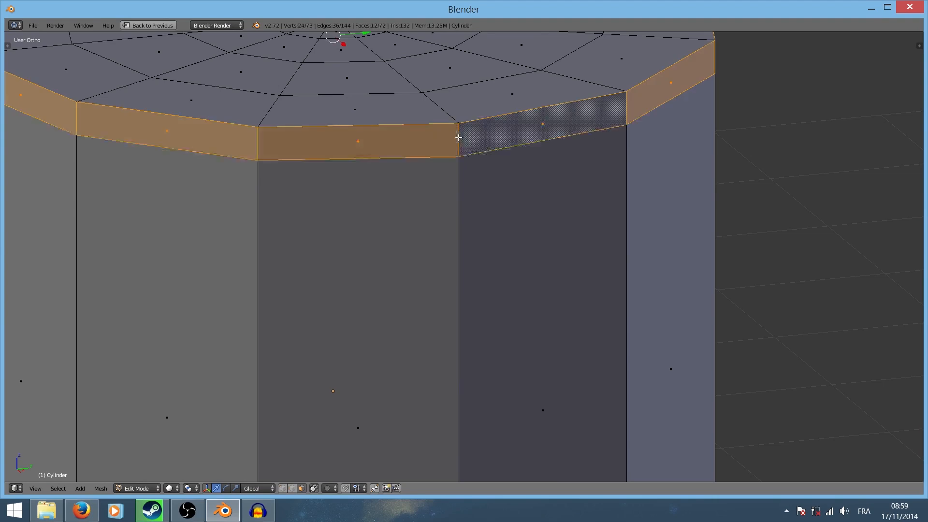
{"action": "scroll", "coordinate": [458, 139], "scroll_direction": "down", "scroll_amount": 5}
{"action": "middle_click_drag", "start_coordinate": [495, 193], "coordinate": [465, 203]}
{"action": "scroll", "coordinate": [434, 200], "scroll_direction": "up", "scroll_amount": 2}
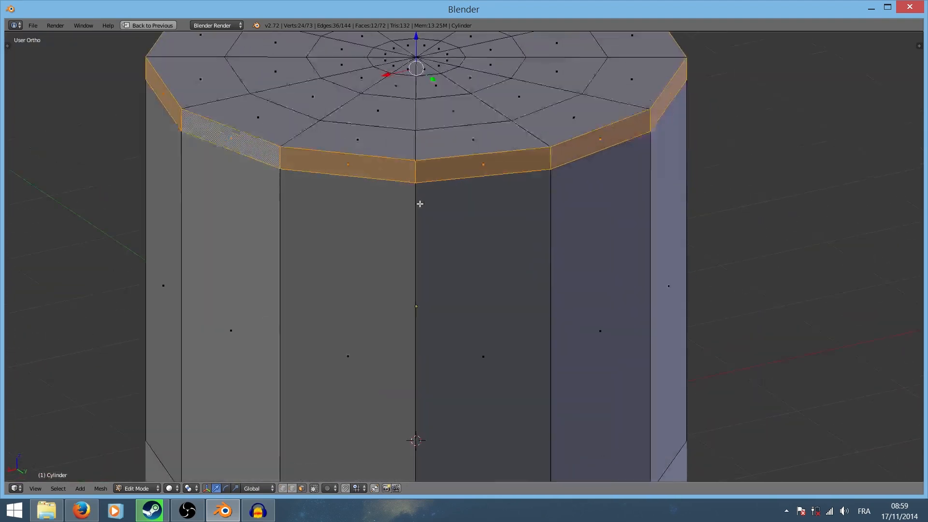
{"action": "key", "text": "a"}
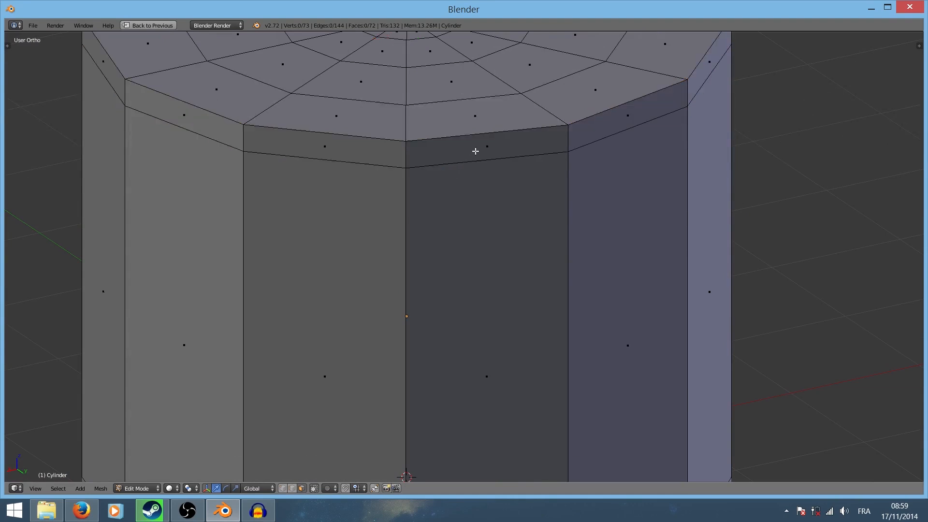
Step: Try selecting the vertical face loop that runs from the top's center down the cylinder's side, and deselect it
{"action": "right_click", "coordinate": [475, 150], "text": "alt"}
{"action": "scroll", "coordinate": [473, 159], "scroll_direction": "down", "scroll_amount": 3}
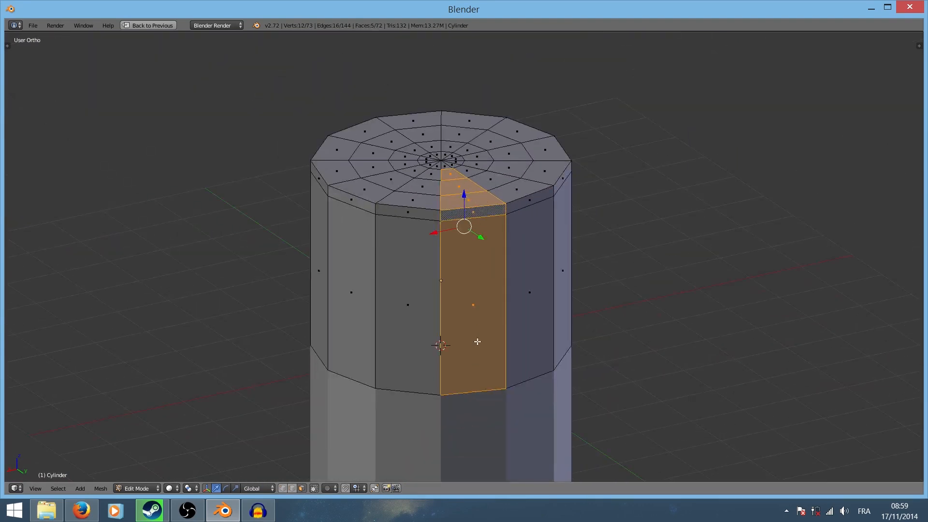
{"action": "scroll", "coordinate": [467, 236], "scroll_direction": "up", "scroll_amount": 5}
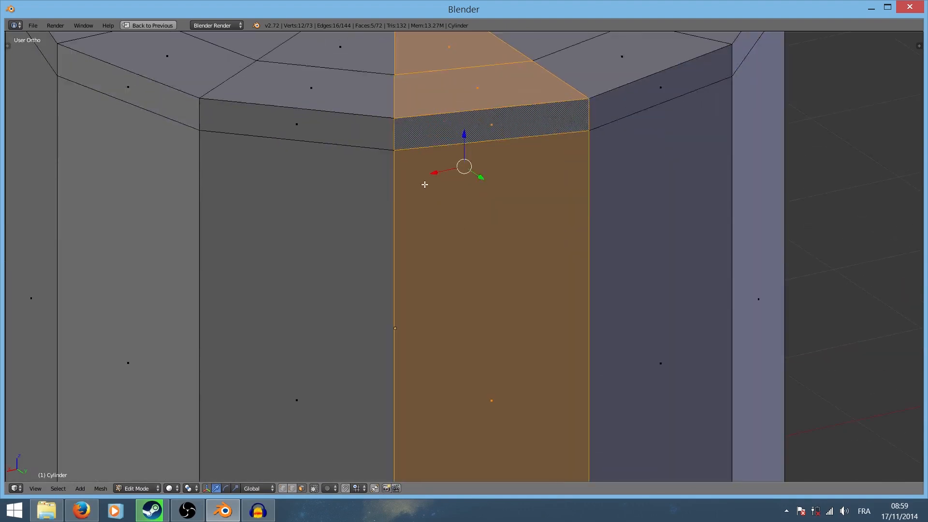
{"action": "key", "text": "a"}
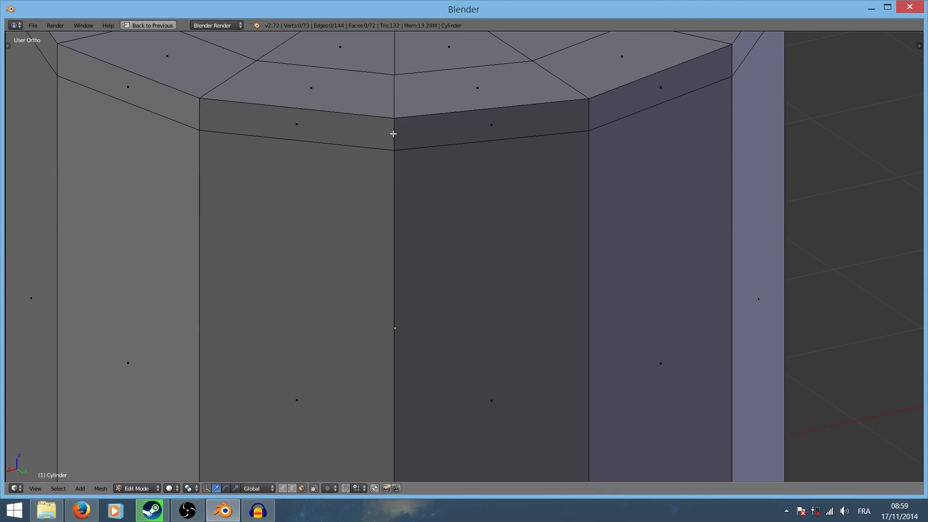
Step: Select the full horizontal ring of narrow side faces directly under the cylinder's top rim
{"action": "right_click", "coordinate": [394, 134], "text": "alt"}
{"action": "scroll", "coordinate": [393, 134], "scroll_direction": "down", "scroll_amount": 6}
{"action": "middle_click_drag", "start_coordinate": [548, 176], "coordinate": [366, 203]}
{"action": "scroll", "coordinate": [493, 261], "scroll_direction": "up", "scroll_amount": 3}
{"action": "middle_click_drag", "start_coordinate": [493, 261], "coordinate": [637, 240]}
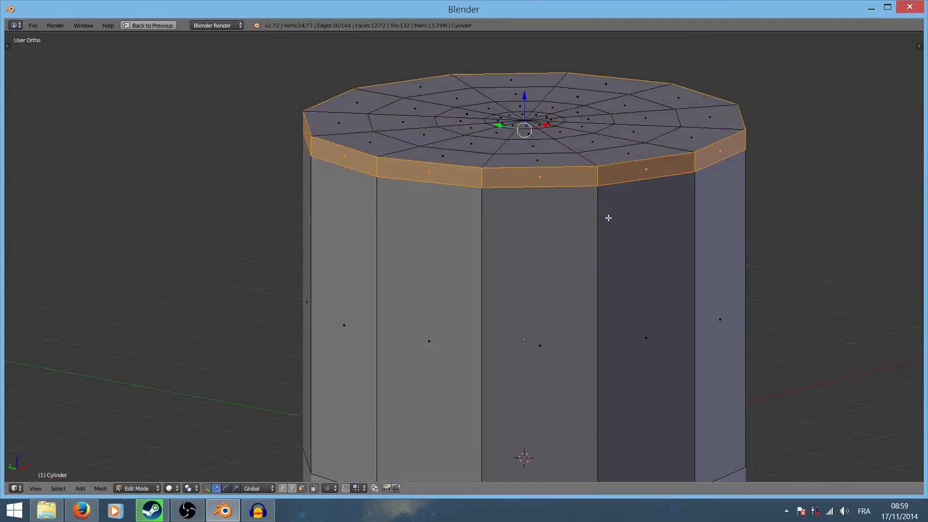
{"action": "middle_click_drag", "start_coordinate": [603, 193], "coordinate": [566, 238]}
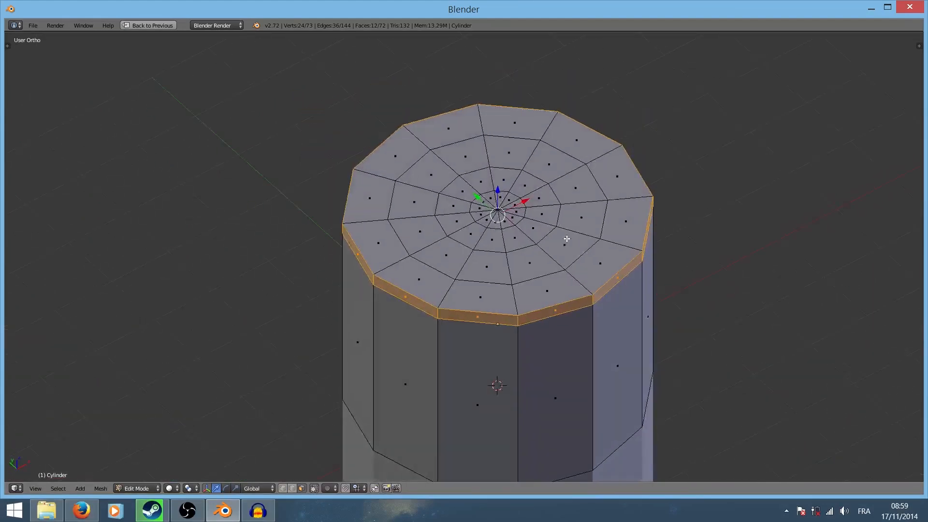
Step: Extrude the selected rim faces in place and scale them outward by about 1.066 to form a protruding rim
{"action": "key", "text": "e"}
{"action": "left_click", "coordinate": [598, 237]}
{"action": "key", "text": "s"}
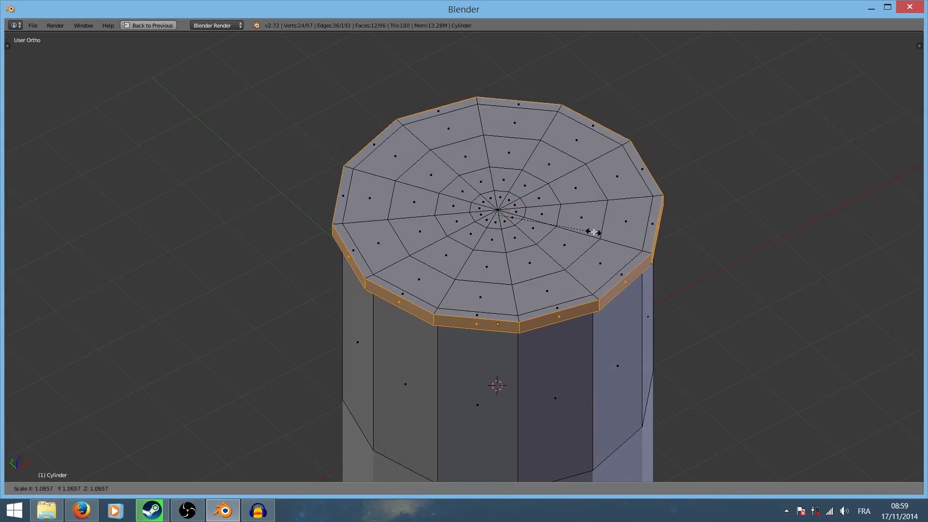
{"action": "left_click", "coordinate": [594, 232]}
Step: Scale the extruded rim back down by about 0.96 so it protrudes less, and deselect everything
{"action": "middle_click_drag", "start_coordinate": [642, 291], "coordinate": [625, 315]}
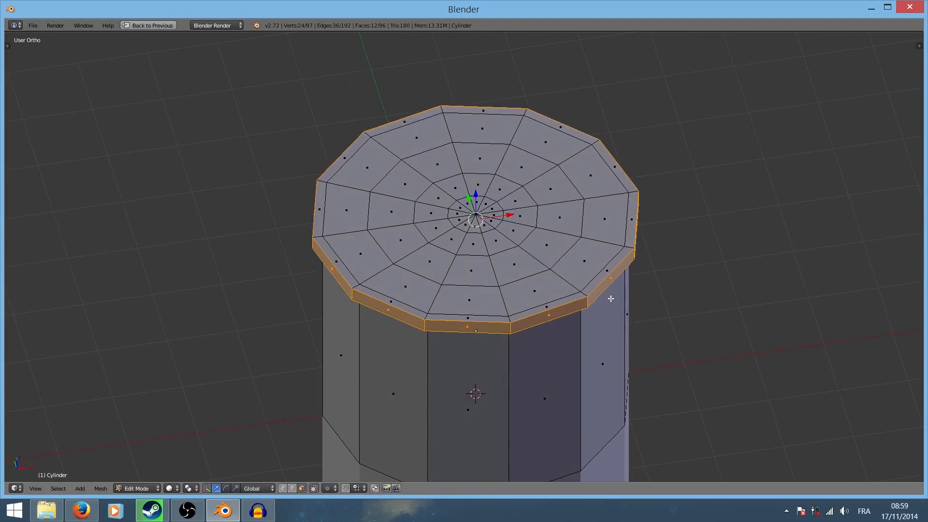
{"action": "key", "text": "s"}
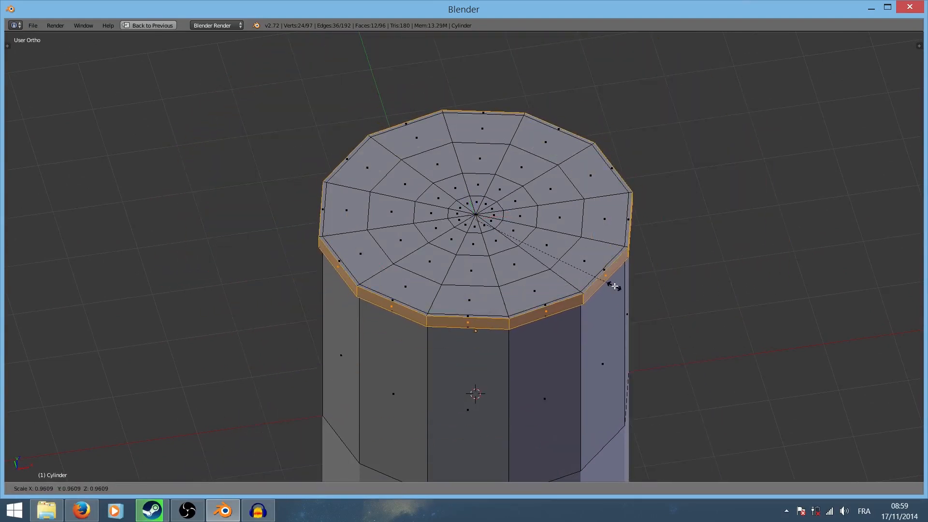
{"action": "left_click", "coordinate": [616, 287]}
{"action": "middle_click_drag", "start_coordinate": [618, 287], "coordinate": [484, 317]}
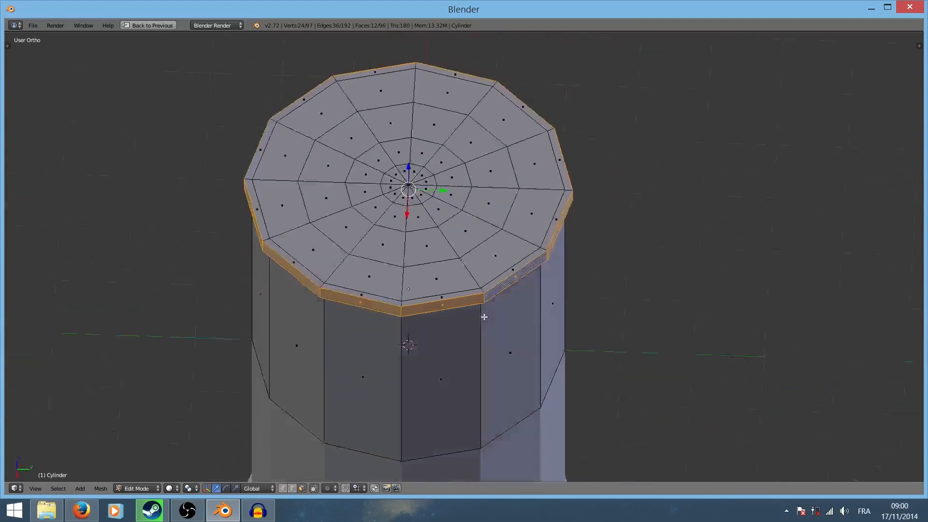
{"action": "scroll", "coordinate": [485, 317], "scroll_direction": "up", "scroll_amount": 4}
{"action": "middle_click_drag", "start_coordinate": [582, 338], "coordinate": [490, 322]}
{"action": "scroll", "coordinate": [554, 235], "scroll_direction": "down", "scroll_amount": 6}
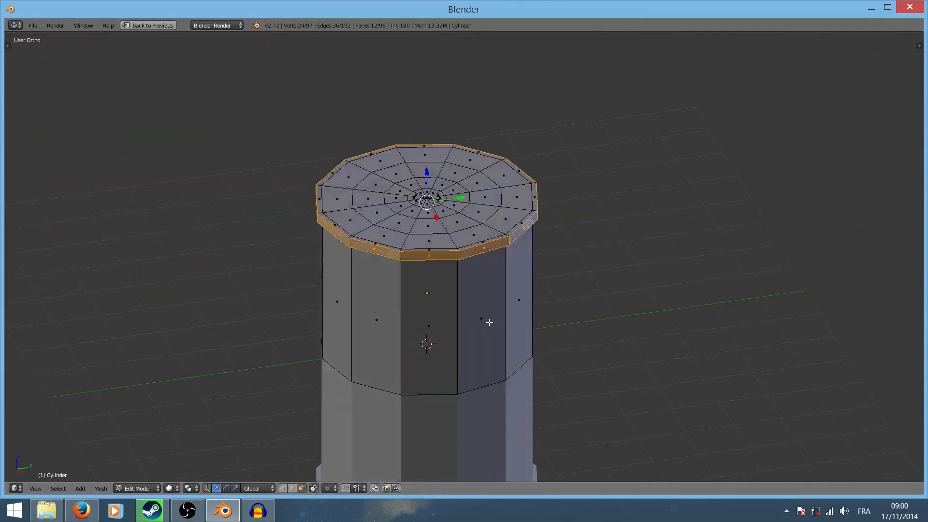
{"action": "key", "text": "a"}
Step: Examine the protruding rim and its mirrored copy from above and from the side
{"action": "scroll", "coordinate": [488, 324], "scroll_direction": "up", "scroll_amount": 2}
{"action": "scroll", "coordinate": [466, 301], "scroll_direction": "down", "scroll_amount": 2}
{"action": "scroll", "coordinate": [483, 281], "scroll_direction": "up", "scroll_amount": 4}
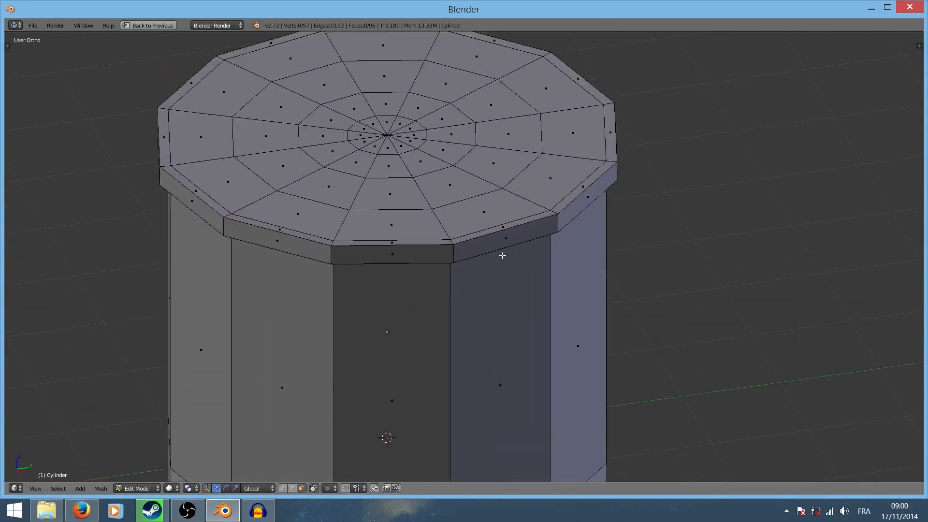
{"action": "middle_click_drag", "start_coordinate": [502, 255], "coordinate": [473, 243]}
{"action": "scroll", "coordinate": [375, 234], "scroll_direction": "down", "scroll_amount": 7}
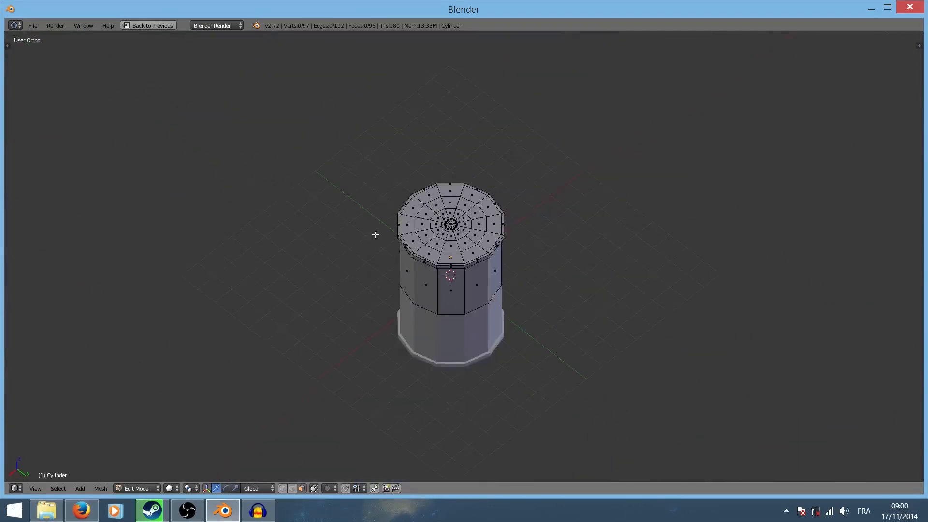
{"action": "middle_click_drag", "start_coordinate": [464, 321], "coordinate": [479, 244]}
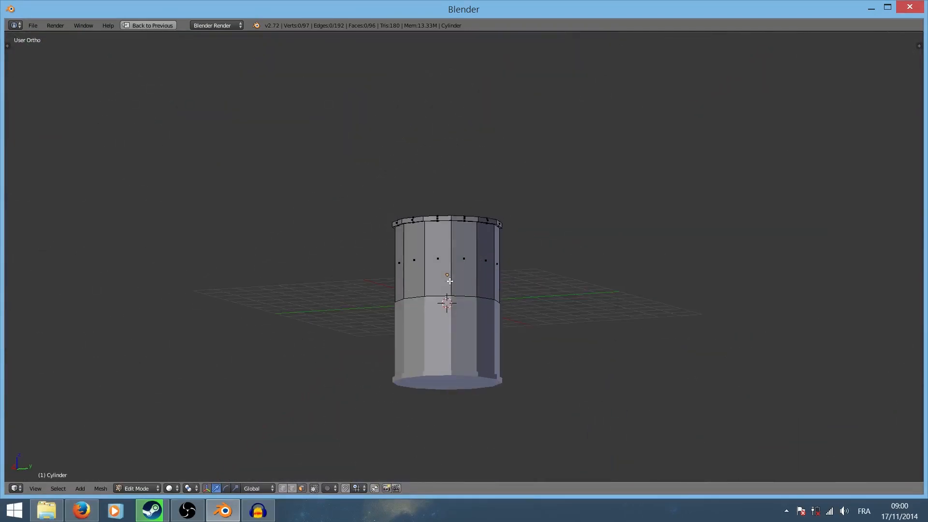
{"action": "scroll", "coordinate": [459, 278], "scroll_direction": "up", "scroll_amount": 6}
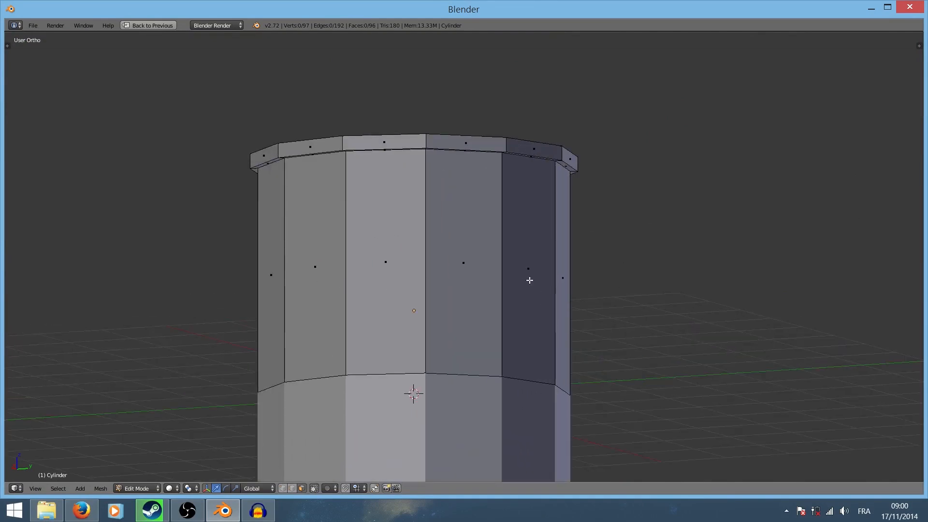
Step: Show the cylinder's upper half in right orthographic view and set the mesh selection mode to Vertex
{"action": "key", "text": "KP_3"}
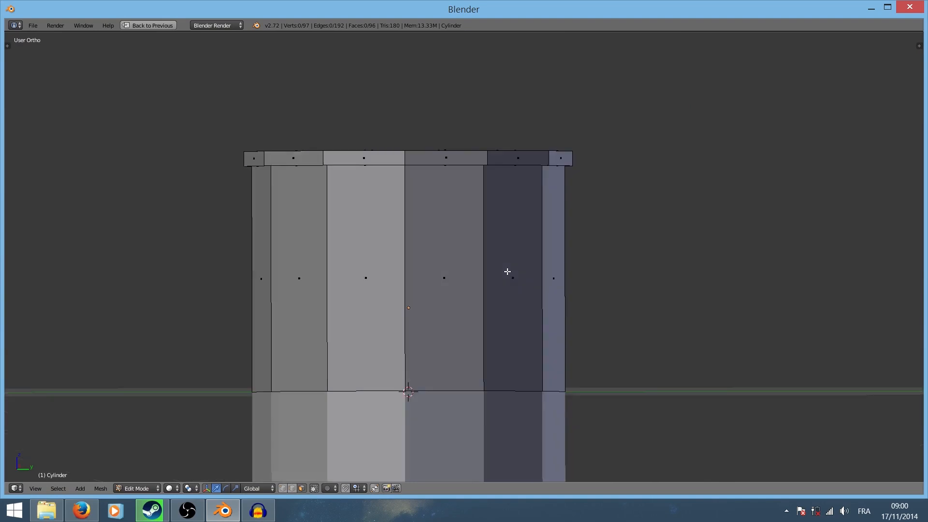
{"action": "scroll", "coordinate": [481, 312], "scroll_direction": "down", "scroll_amount": 5}
{"action": "middle_click_drag", "start_coordinate": [461, 314], "coordinate": [493, 343], "text": "shift"}
{"action": "scroll", "coordinate": [431, 276], "scroll_direction": "up", "scroll_amount": 6}
{"action": "key", "text": "ctrl+Tab"}
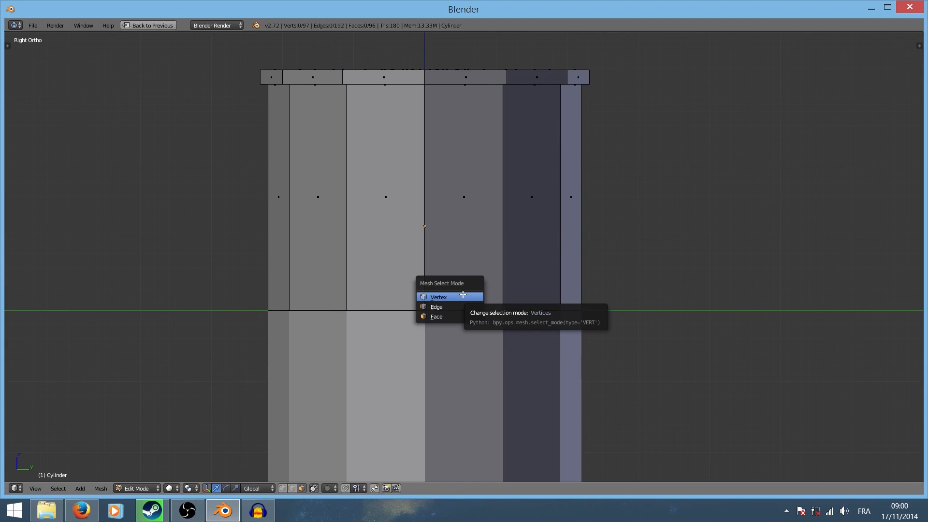
{"action": "left_click", "coordinate": [463, 295]}
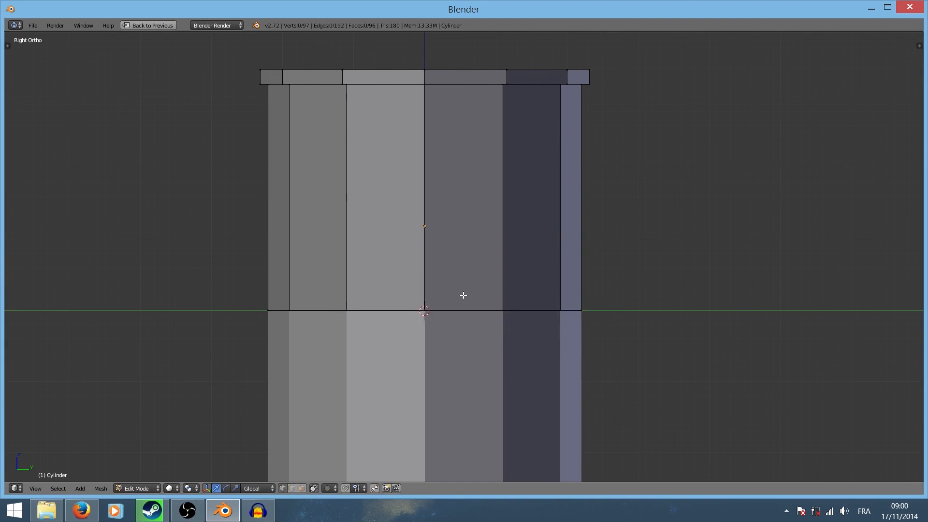
Step: Add a horizontal loop cut around the side wall, midway between the rim and the mirror plane
{"action": "key", "text": "ctrl+r"}
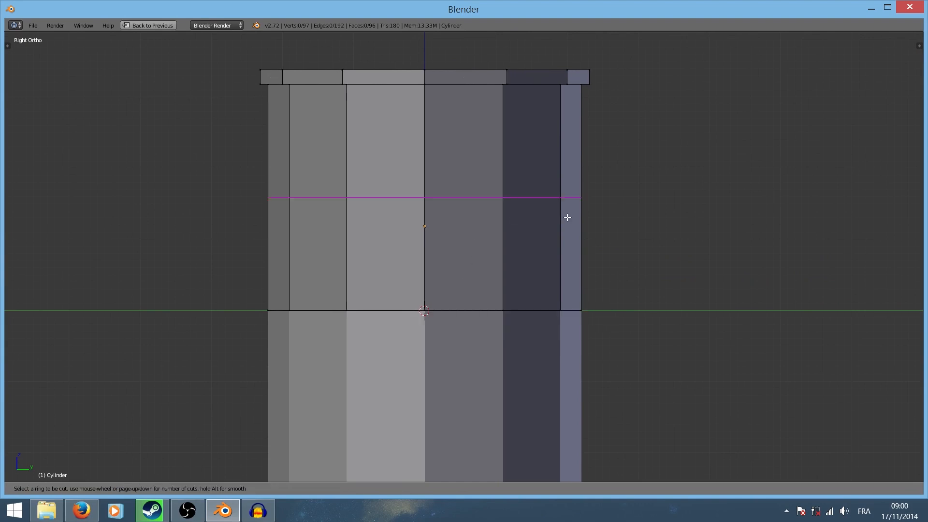
{"action": "left_click", "coordinate": [570, 217]}
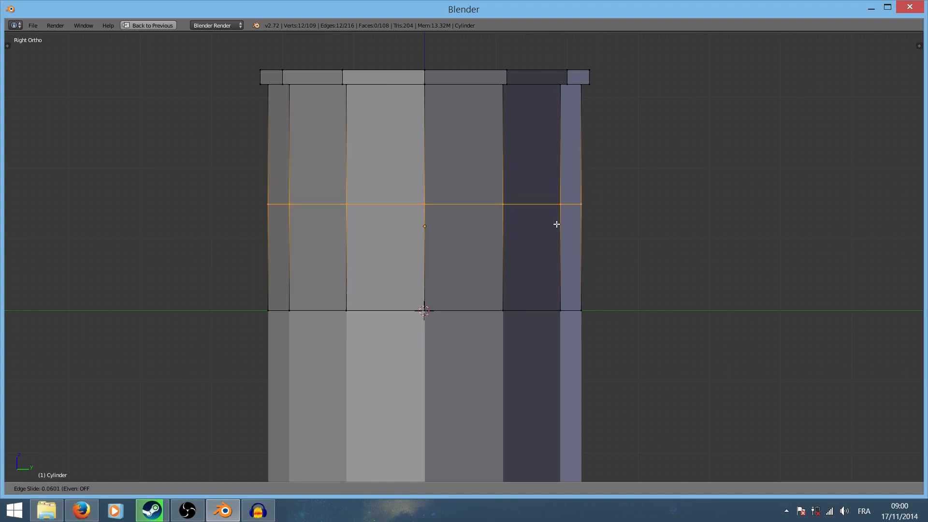
{"action": "left_click", "coordinate": [555, 197]}
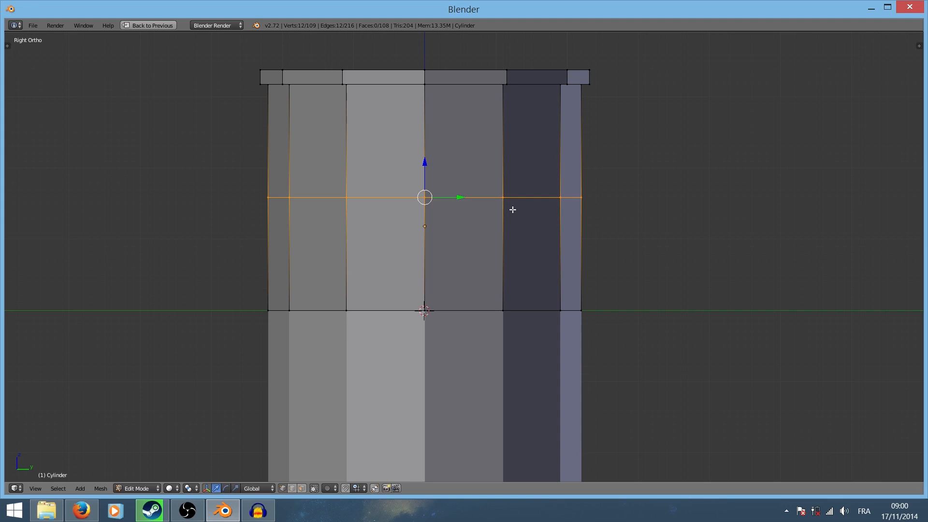
Step: Add a second horizontal loop cut below the middle one, slide it up by about 0.79, and deselect everything
{"action": "key", "text": "ctrl+r"}
{"action": "left_click", "coordinate": [493, 249]}
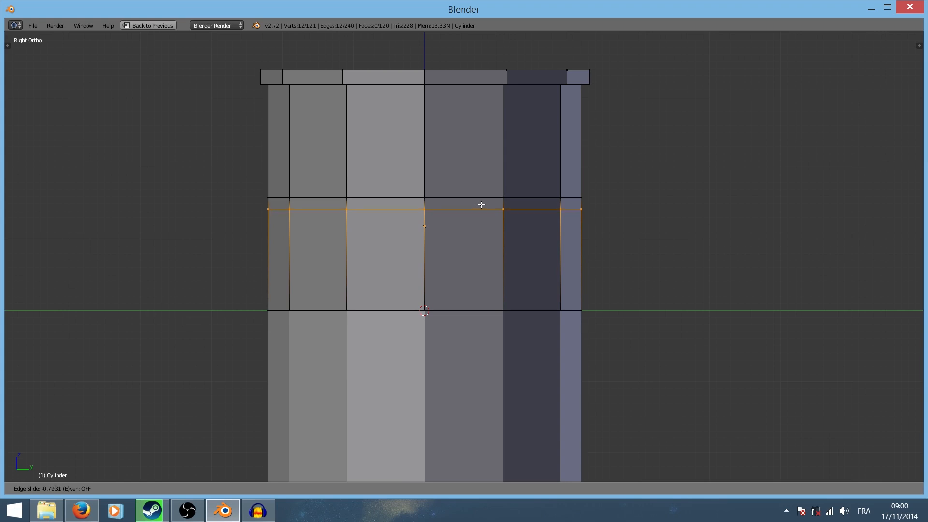
{"action": "left_click", "coordinate": [482, 204]}
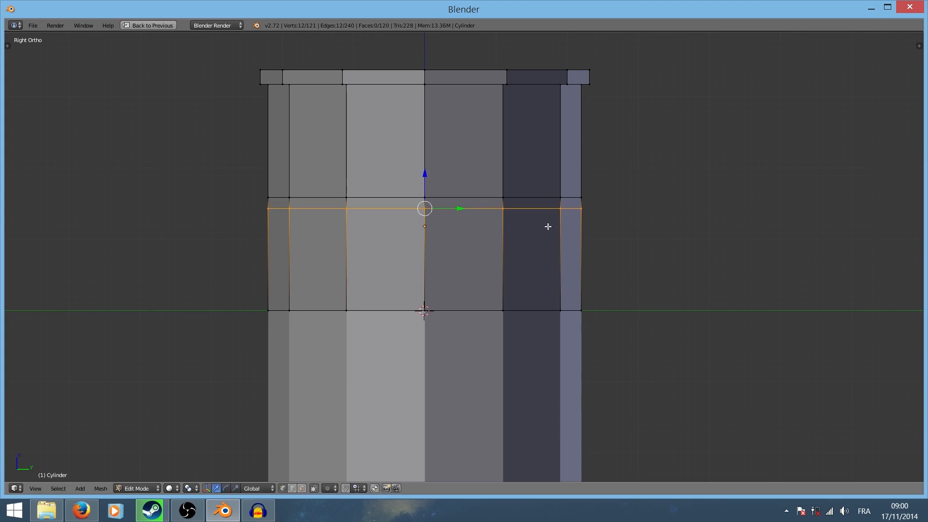
{"action": "key", "text": "a"}
Step: Set the mesh selection mode to Face and select the narrow face ring between the two new edge loops
{"action": "scroll", "coordinate": [547, 226], "scroll_direction": "up", "scroll_amount": 3}
{"action": "middle_click_drag", "start_coordinate": [514, 213], "coordinate": [483, 227]}
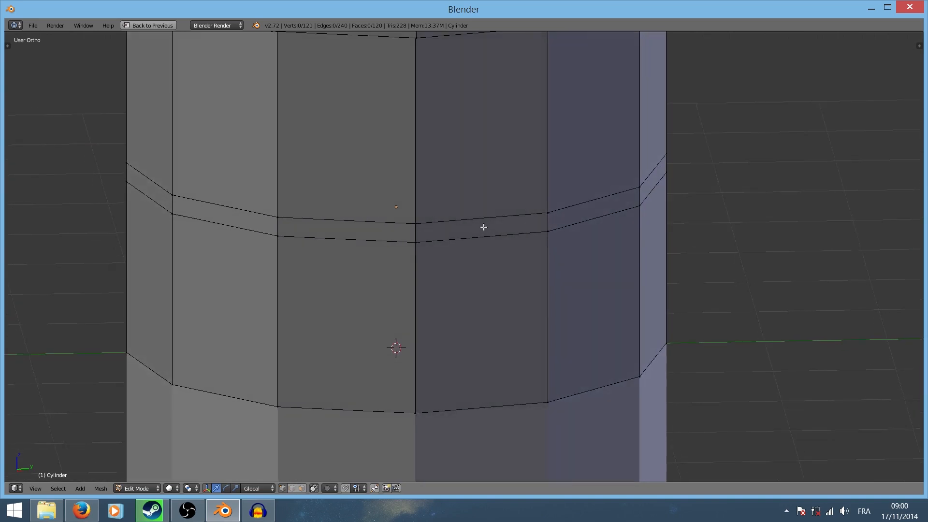
{"action": "key", "text": "ctrl+Tab"}
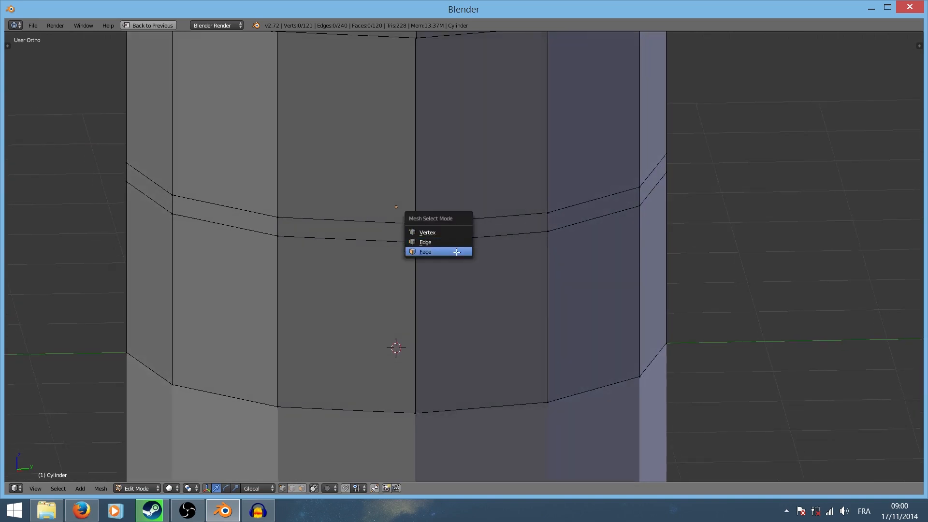
{"action": "left_click", "coordinate": [457, 252]}
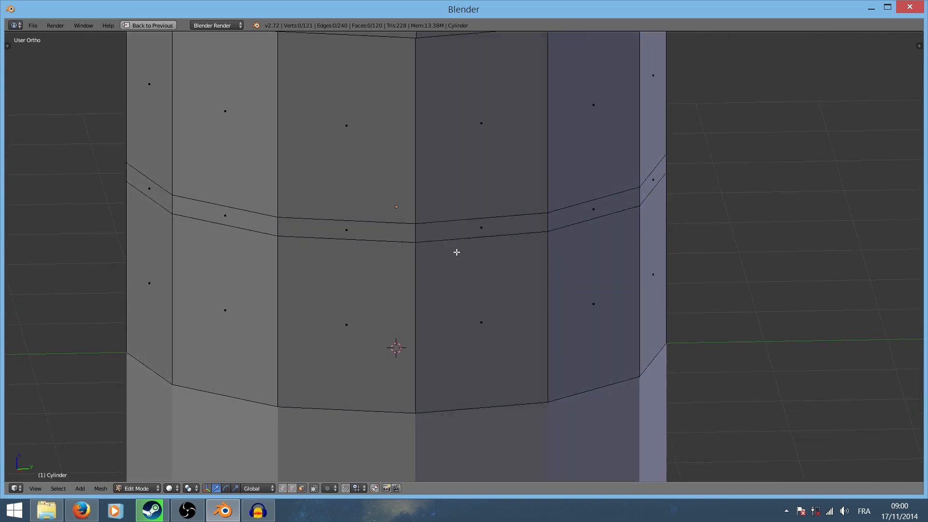
{"action": "right_click", "coordinate": [549, 224], "text": "alt"}
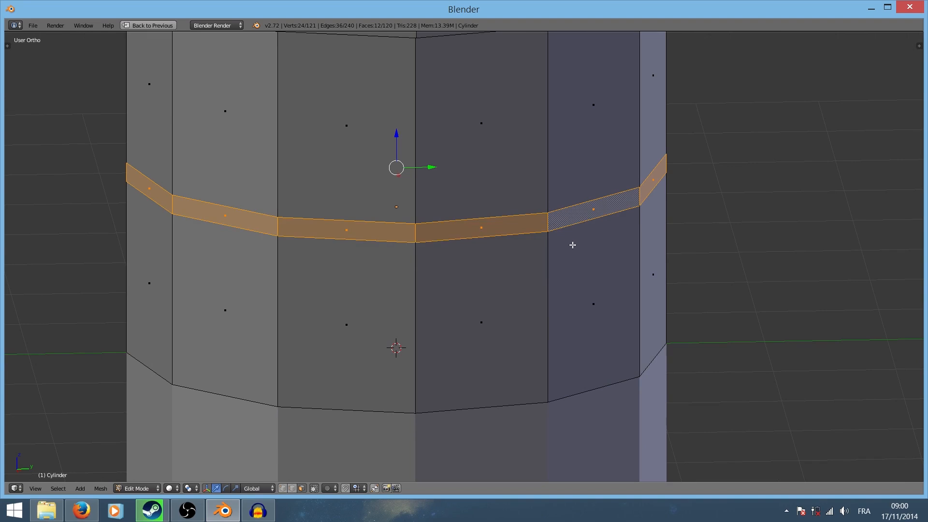
Step: Extrude the narrow middle ring, scale it outward by about 1.04 to form a raised band, and deselect everything
{"action": "key", "text": "e"}
{"action": "key", "text": "s"}
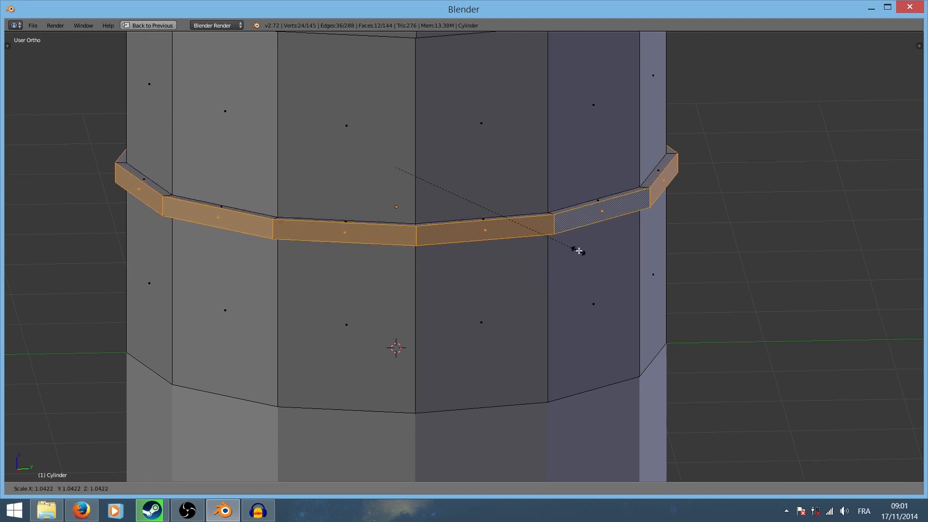
{"action": "left_click", "coordinate": [580, 251]}
{"action": "key", "text": "a"}
Step: Show the cylinder in top orthographic view with wireframe shading
{"action": "middle_click_drag", "start_coordinate": [607, 251], "coordinate": [555, 344]}
{"action": "scroll", "coordinate": [538, 243], "scroll_direction": "down", "scroll_amount": 8}
{"action": "key", "text": "KP_7"}
{"action": "scroll", "coordinate": [551, 336], "scroll_direction": "up", "scroll_amount": 7}
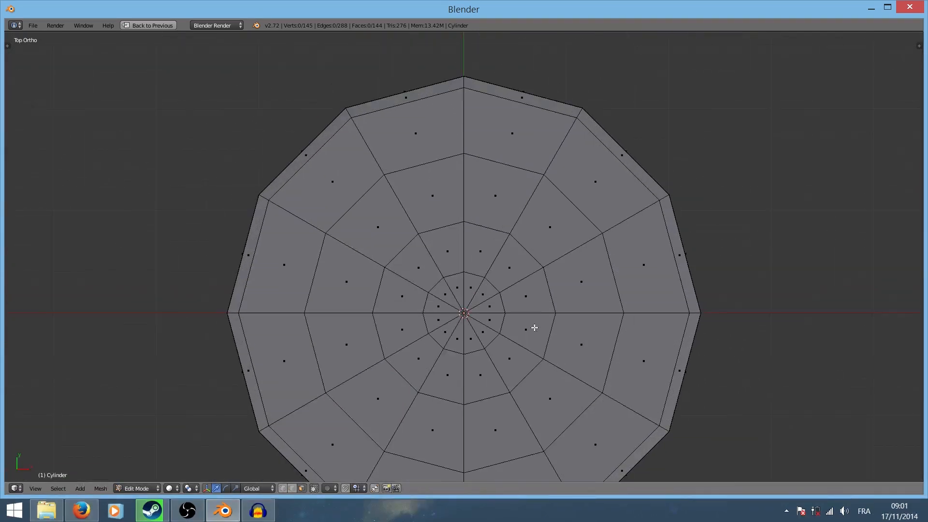
{"action": "key", "text": "z"}
{"action": "left_click", "coordinate": [614, 320]}
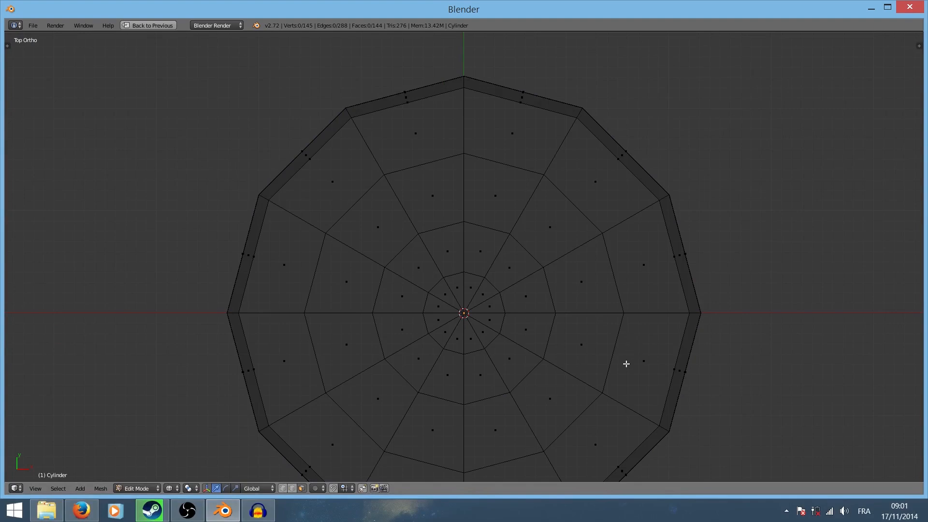
Step: Return to solid shading, scale the raised band's outer face ring inward to about 0.98, and deselect everything
{"action": "mouse_move", "coordinate": [625, 365]}
{"action": "middle_mouse_down"}
{"action": "mouse_move", "coordinate": [582, 290]}
{"action": "mouse_move", "coordinate": [621, 311]}
{"action": "middle_mouse_up"}
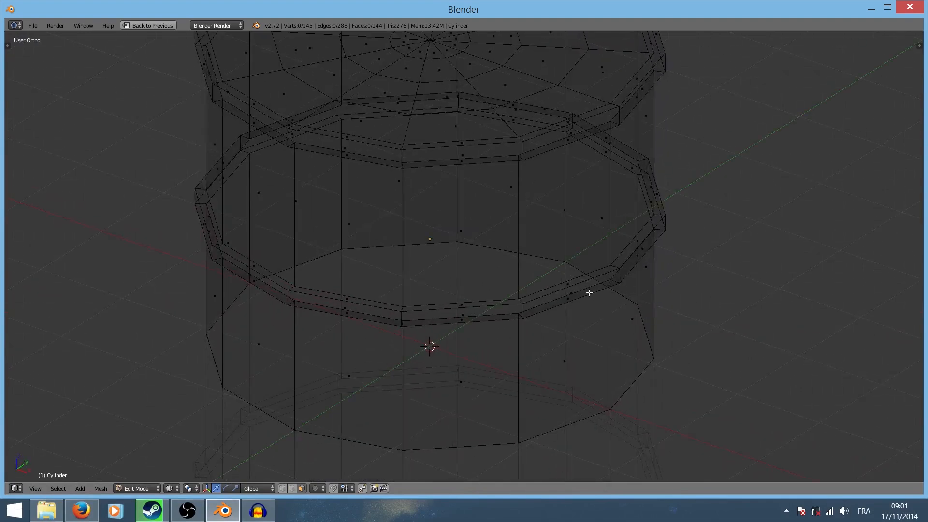
{"action": "key", "text": "z"}
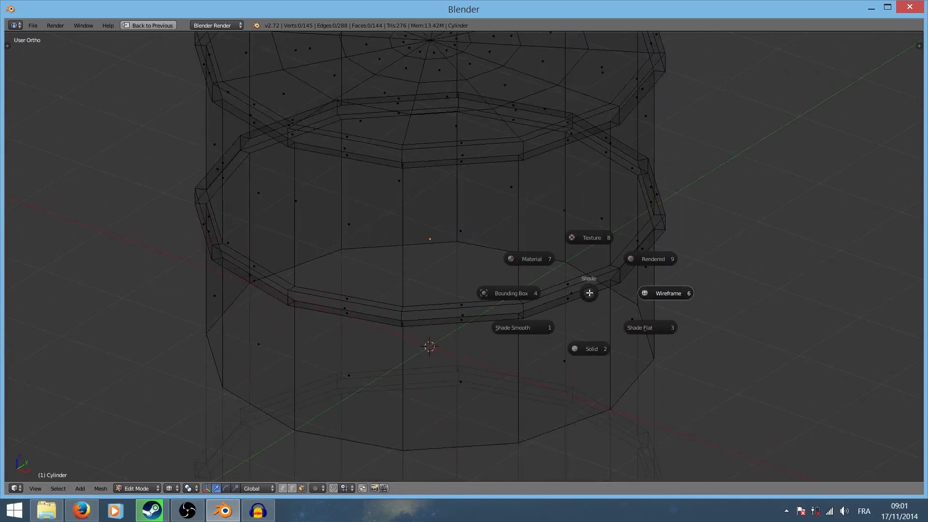
{"action": "left_click", "coordinate": [594, 351]}
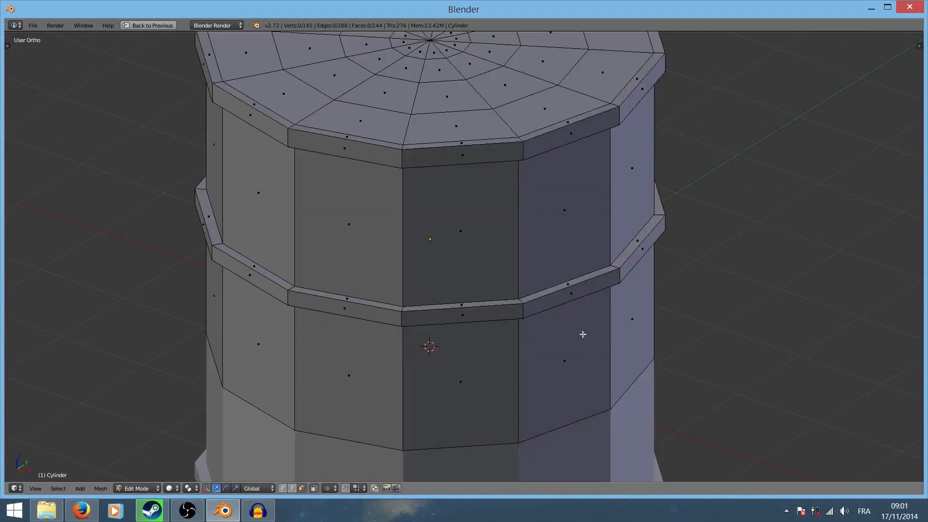
{"action": "right_click", "coordinate": [620, 276], "text": "alt"}
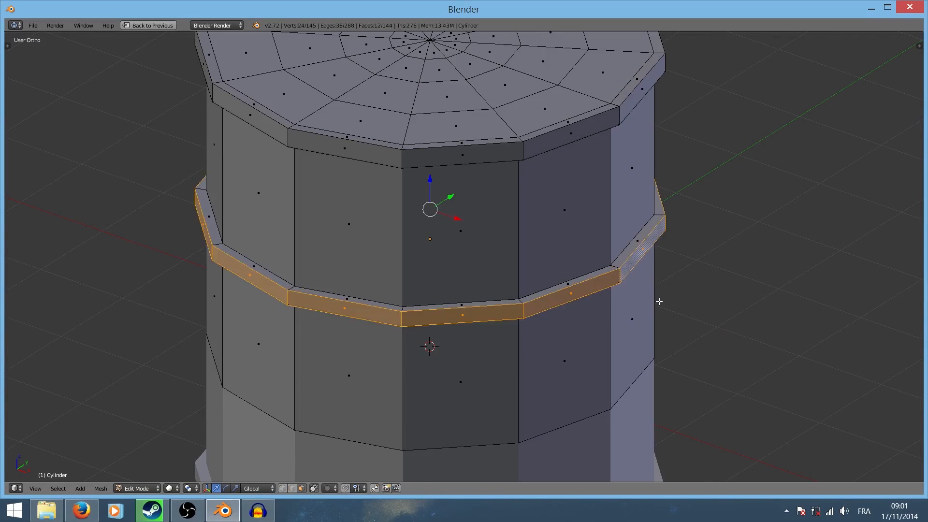
{"action": "key", "text": "s"}
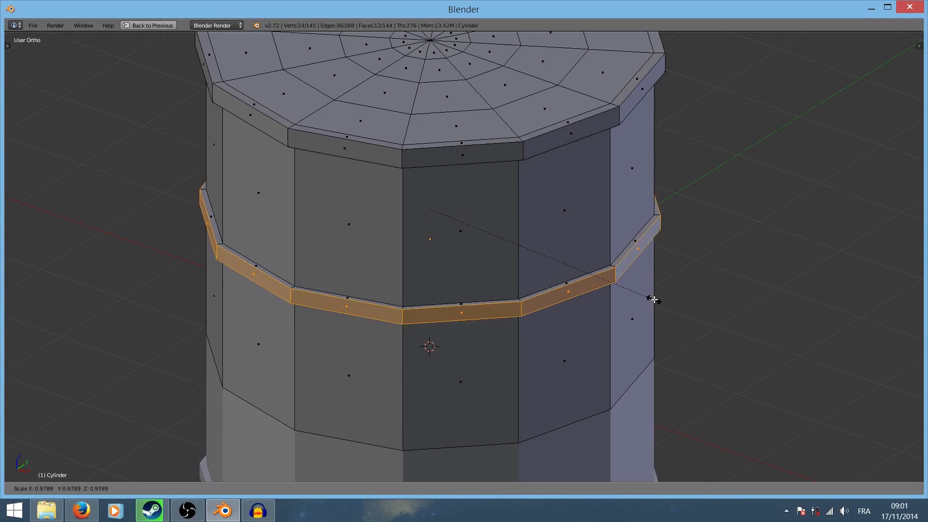
{"action": "left_click", "coordinate": [657, 301]}
{"action": "middle_click_drag", "start_coordinate": [701, 306], "coordinate": [514, 196]}
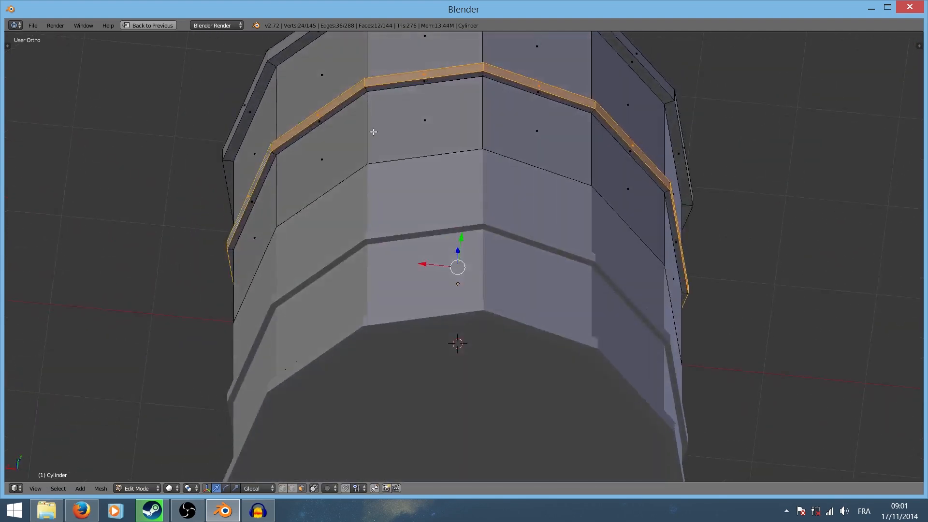
{"action": "scroll", "coordinate": [255, 114], "scroll_direction": "down", "scroll_amount": 5}
{"action": "middle_click_drag", "start_coordinate": [331, 201], "coordinate": [524, 289]}
{"action": "scroll", "coordinate": [493, 317], "scroll_direction": "up", "scroll_amount": 3}
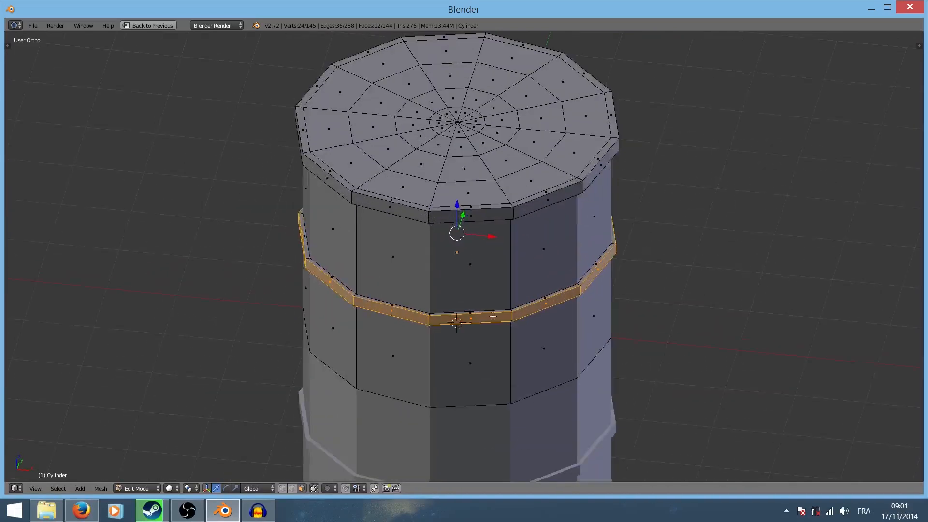
{"action": "middle_click_drag", "start_coordinate": [501, 336], "coordinate": [401, 323]}
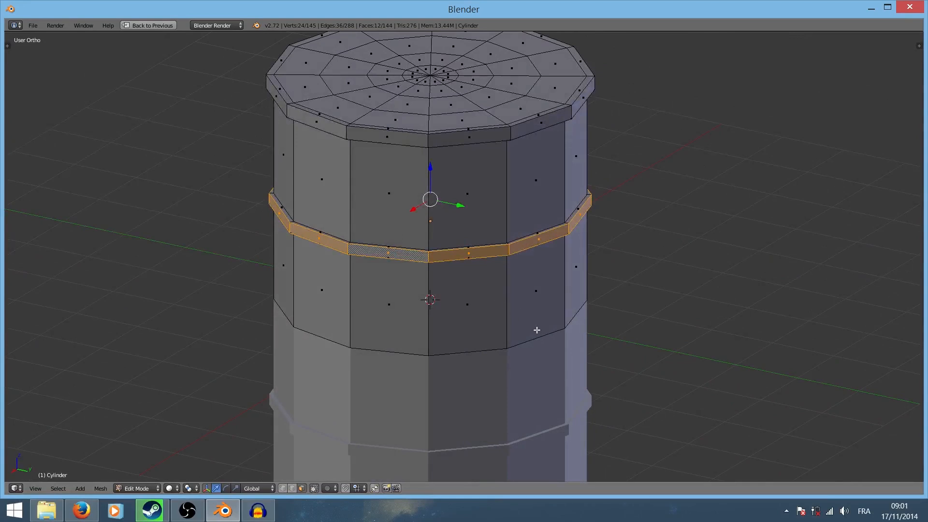
{"action": "key", "text": "a"}
Step: Examine the raised band up close in Edit Mode and the whole mirrored barrel in Object Mode
{"action": "scroll", "coordinate": [535, 320], "scroll_direction": "up", "scroll_amount": 3}
{"action": "middle_click_drag", "start_coordinate": [534, 321], "coordinate": [325, 306]}
{"action": "scroll", "coordinate": [314, 308], "scroll_direction": "up", "scroll_amount": 4}
{"action": "scroll", "coordinate": [350, 307], "scroll_direction": "up", "scroll_amount": 2}
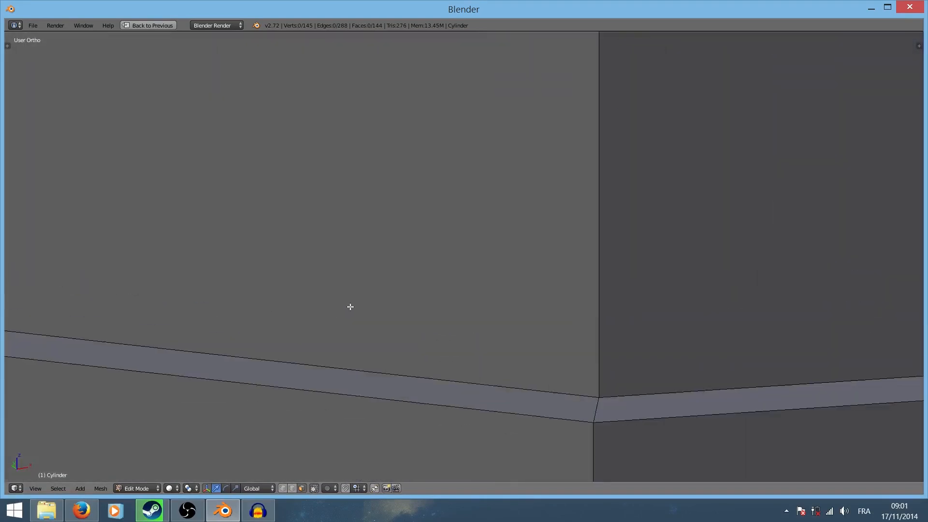
{"action": "scroll", "coordinate": [350, 306], "scroll_direction": "up", "scroll_amount": 3}
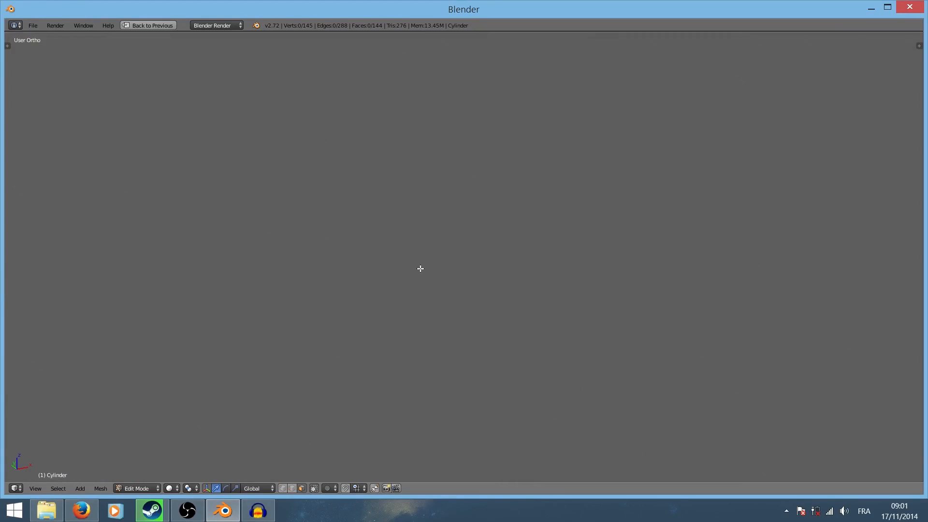
{"action": "scroll", "coordinate": [461, 302], "scroll_direction": "down", "scroll_amount": 6}
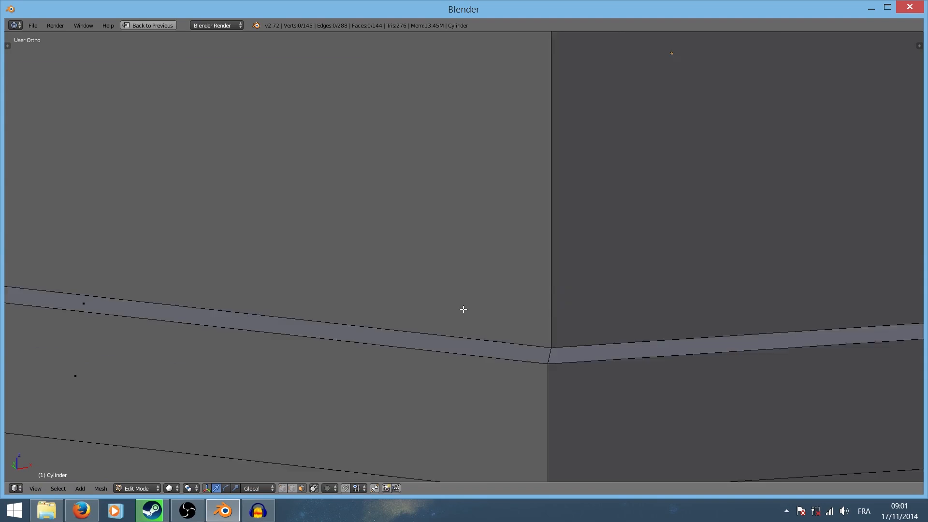
{"action": "middle_click_drag", "start_coordinate": [474, 309], "coordinate": [323, 269]}
{"action": "key", "text": "Tab"}
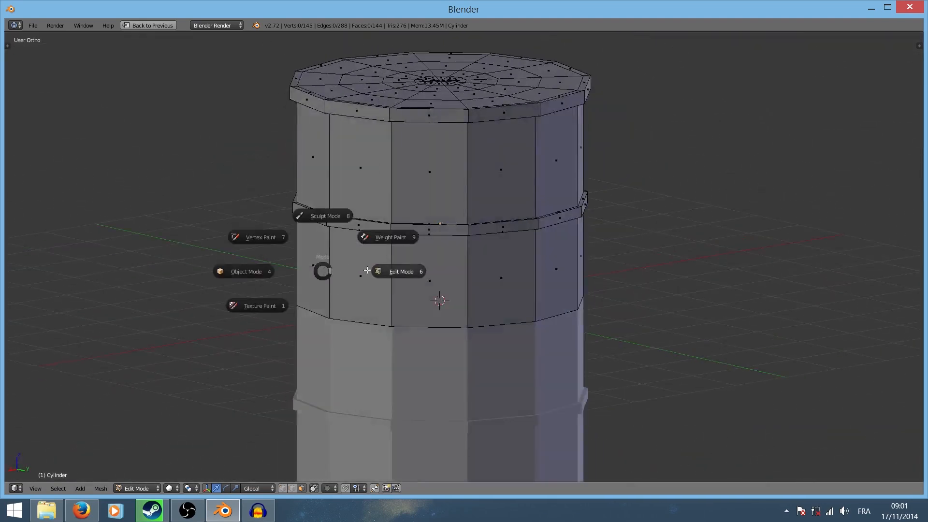
{"action": "left_click", "coordinate": [271, 271]}
{"action": "scroll", "coordinate": [337, 292], "scroll_direction": "down", "scroll_amount": 5}
{"action": "middle_click_drag", "start_coordinate": [336, 292], "coordinate": [549, 338]}
{"action": "scroll", "coordinate": [549, 338], "scroll_direction": "up", "scroll_amount": 6}
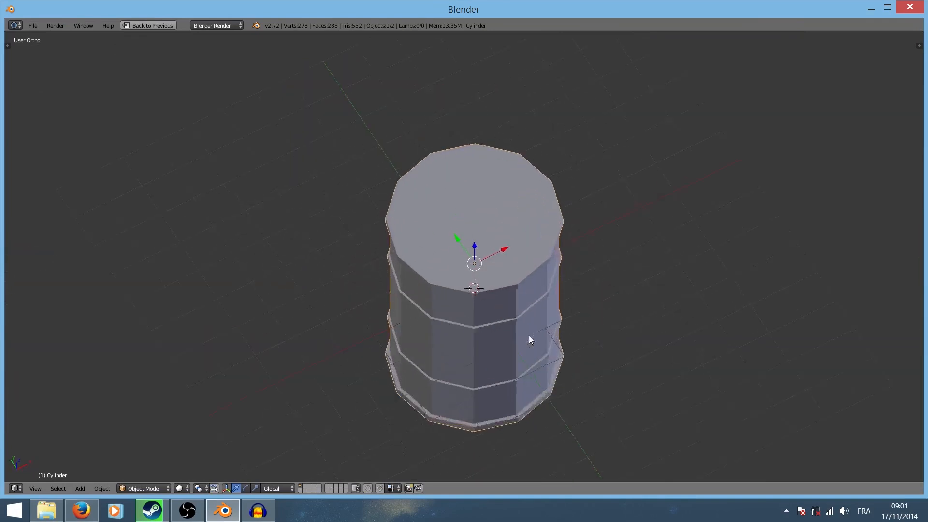
Step: In Edit Mode, select all the cap faces inside the barrel's top rim and delete them as Faces
{"action": "key", "text": "Tab"}
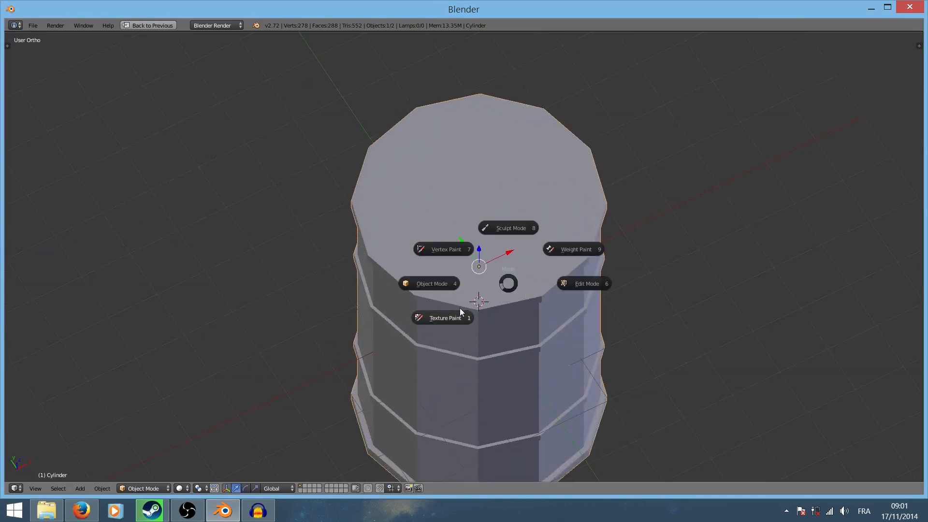
{"action": "left_click", "coordinate": [584, 282]}
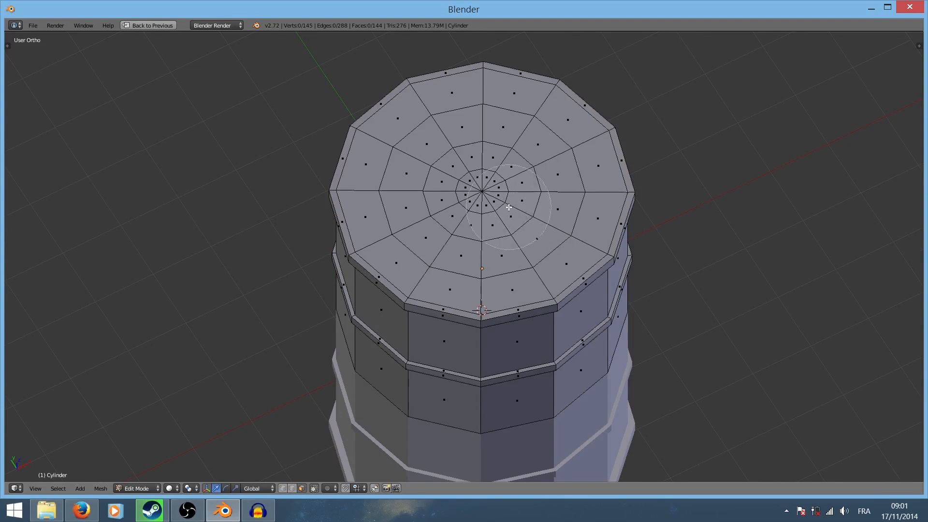
{"action": "key", "text": "c"}
{"action": "mouse_move", "coordinate": [497, 197]}
{"action": "left_mouse_down"}
{"action": "mouse_move", "coordinate": [527, 227]}
{"action": "mouse_move", "coordinate": [450, 116]}
{"action": "mouse_move", "coordinate": [382, 178]}
{"action": "mouse_move", "coordinate": [481, 232]}
{"action": "mouse_move", "coordinate": [535, 220]}
{"action": "mouse_move", "coordinate": [549, 155]}
{"action": "mouse_move", "coordinate": [550, 177]}
{"action": "left_mouse_up"}
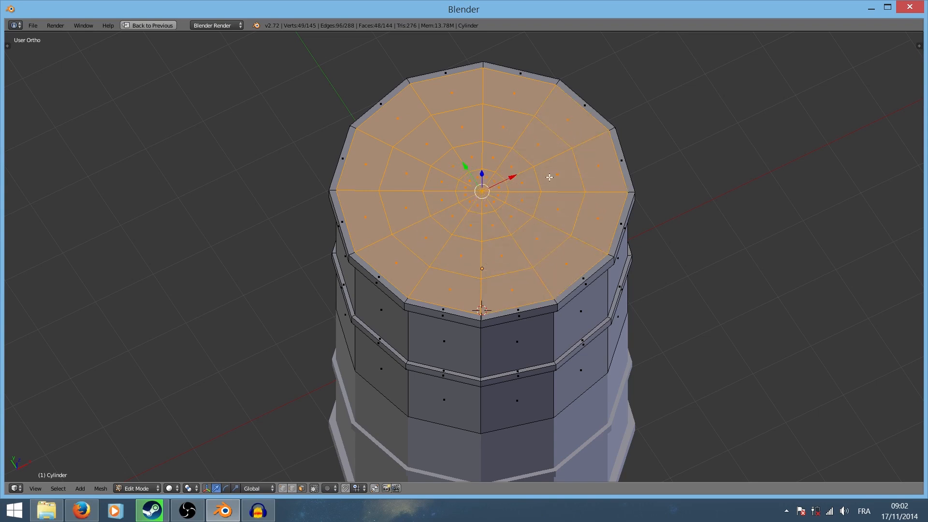
{"action": "key", "text": "x"}
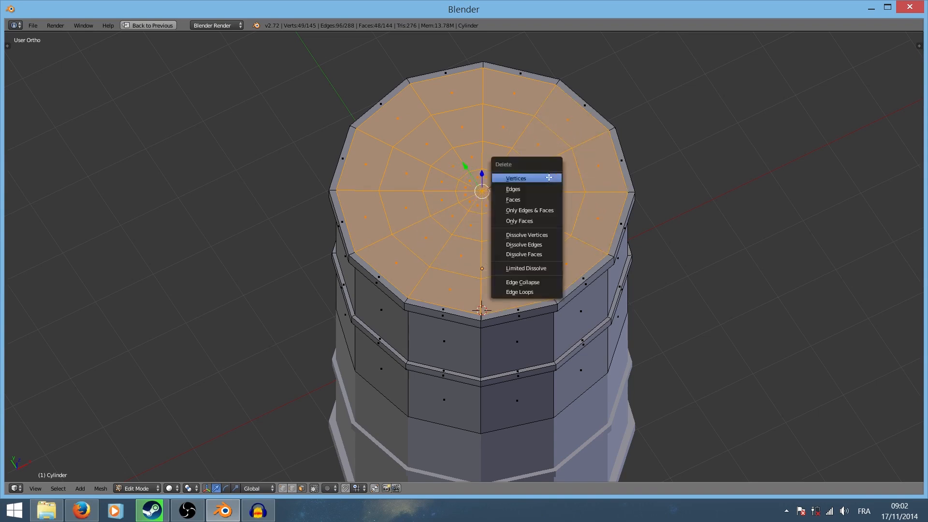
{"action": "left_click", "coordinate": [538, 200]}
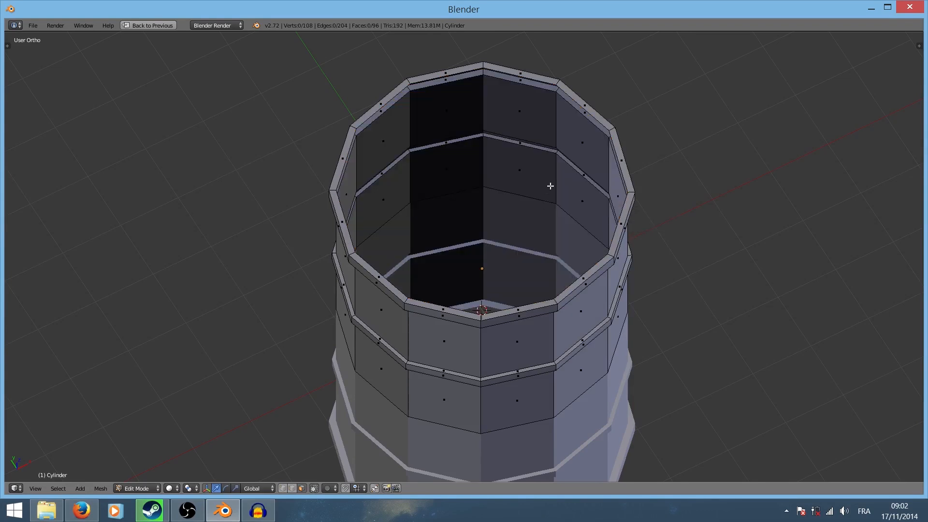
Step: Set the mesh selection mode to Edge and select the inner edge loop of the barrel's open top rim
{"action": "scroll", "coordinate": [548, 198], "scroll_direction": "down", "scroll_amount": 3}
{"action": "middle_click_drag", "start_coordinate": [550, 230], "coordinate": [568, 195]}
{"action": "scroll", "coordinate": [555, 234], "scroll_direction": "up", "scroll_amount": 7}
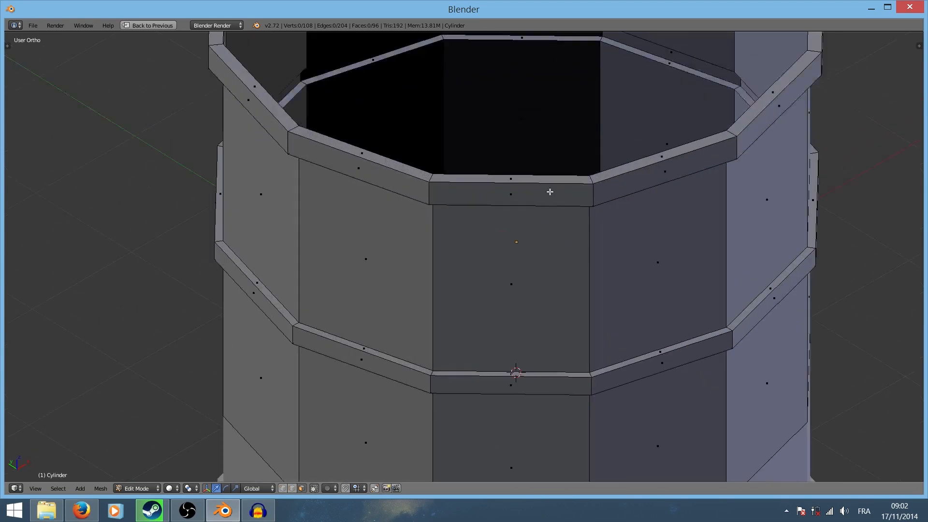
{"action": "scroll", "coordinate": [563, 167], "scroll_direction": "down", "scroll_amount": 3}
{"action": "key", "text": "ctrl+Tab"}
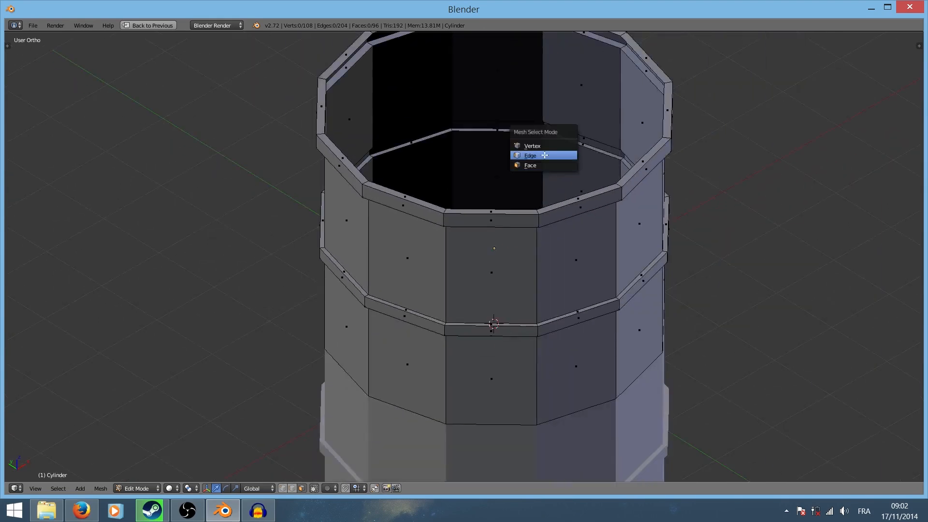
{"action": "left_click", "coordinate": [545, 156]}
{"action": "mouse_move", "coordinate": [555, 149]}
{"action": "middle_mouse_down"}
{"action": "mouse_move", "coordinate": [532, 276]}
{"action": "mouse_move", "coordinate": [557, 165]}
{"action": "middle_mouse_up"}
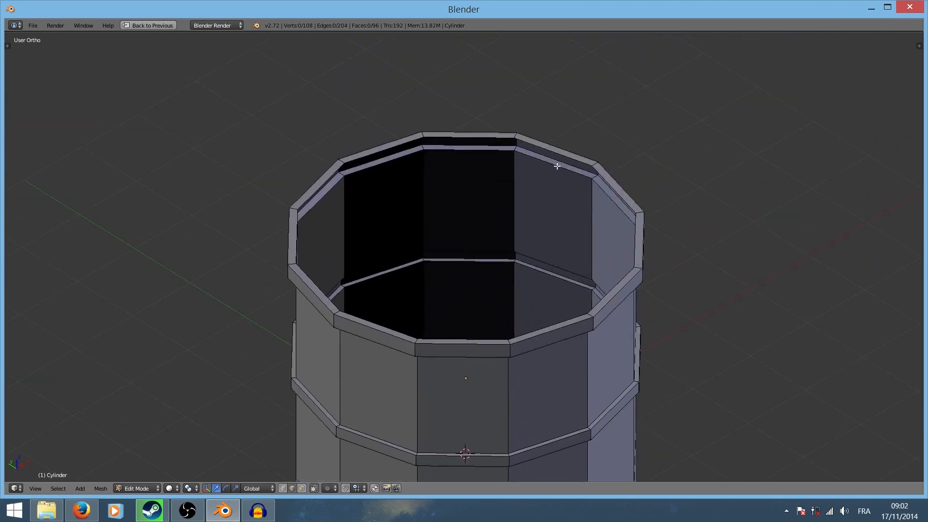
{"action": "left_click", "coordinate": [535, 144], "text": "alt"}
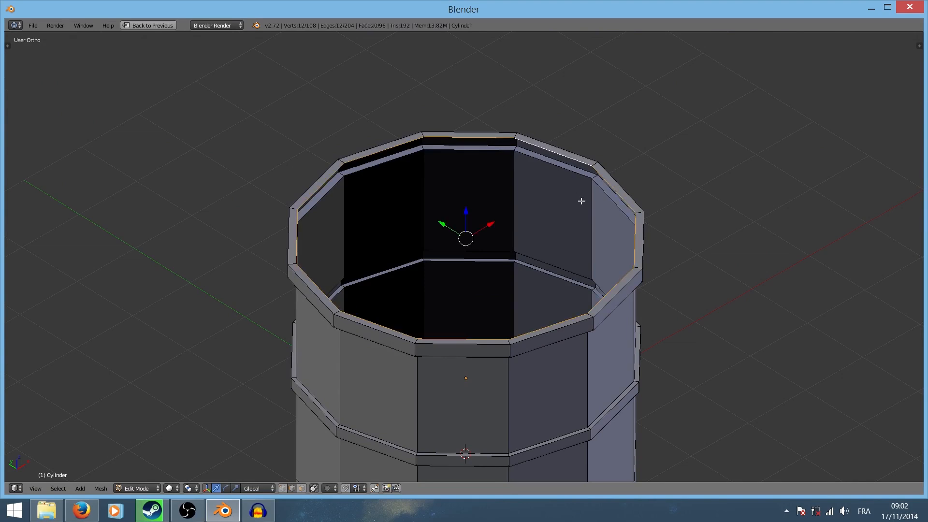
Step: In right orthographic wireframe view, extrude the rim's inner edge loop down along Z to just above the rim's lower edge
{"action": "scroll", "coordinate": [582, 201], "scroll_direction": "down", "scroll_amount": 2}
{"action": "middle_click_drag", "start_coordinate": [582, 206], "coordinate": [509, 227]}
{"action": "scroll", "coordinate": [515, 227], "scroll_direction": "up", "scroll_amount": 4}
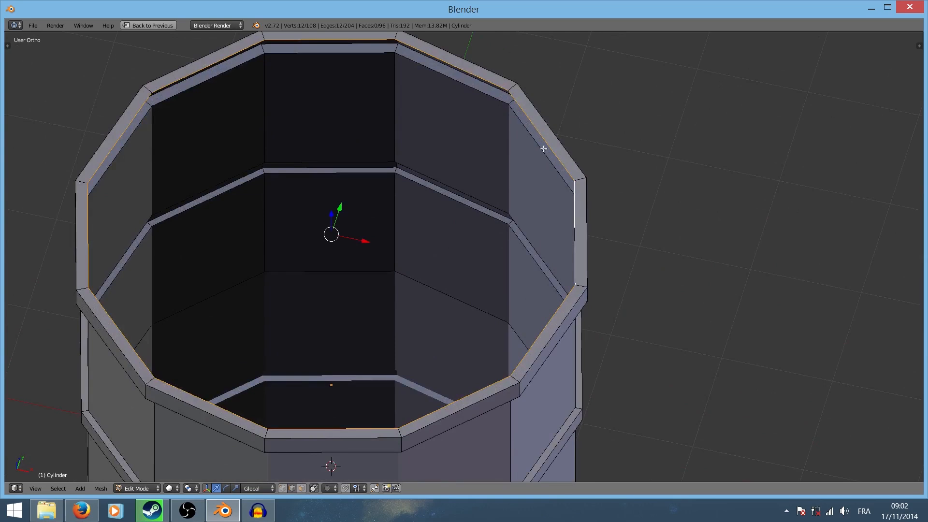
{"action": "key", "text": "KP_3"}
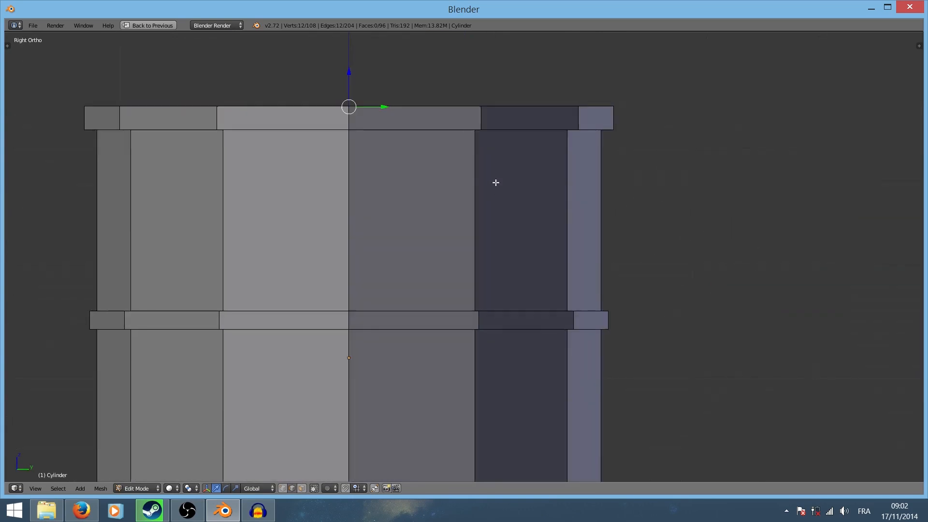
{"action": "key", "text": "z"}
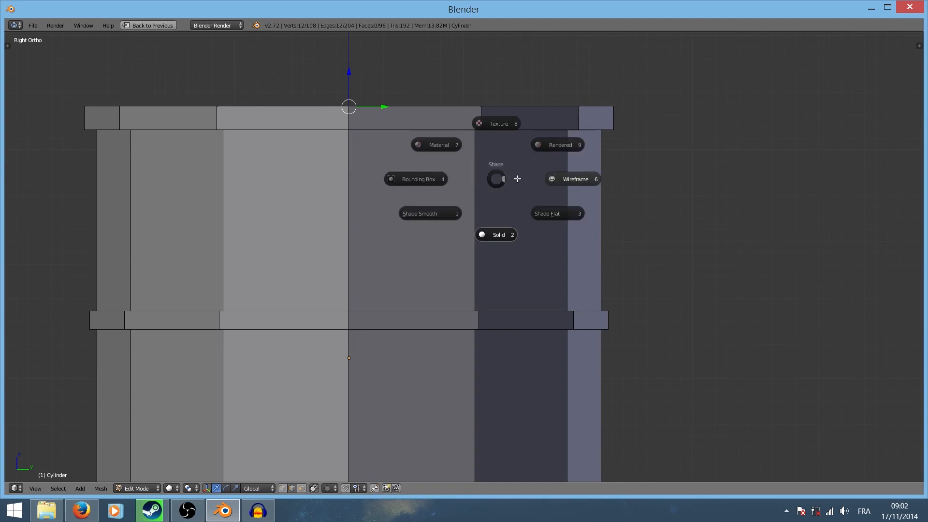
{"action": "left_click", "coordinate": [574, 180]}
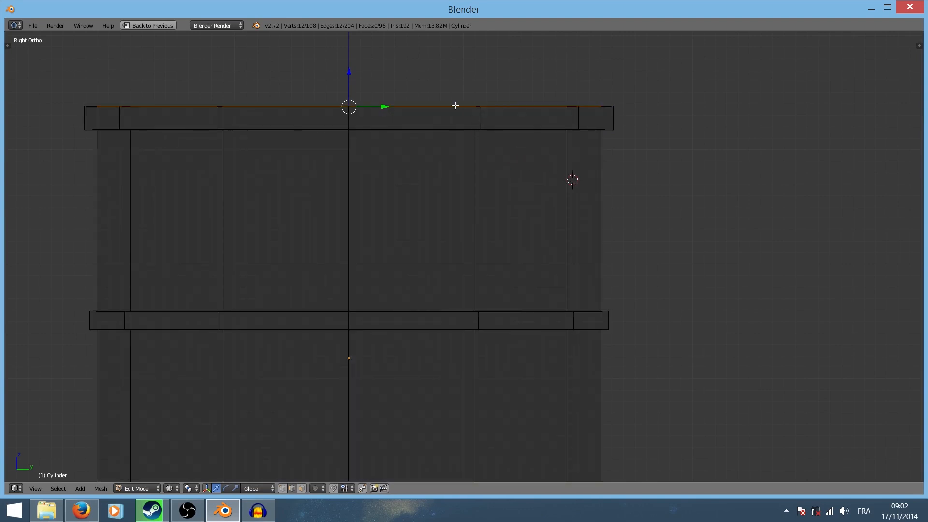
{"action": "key", "text": "e"}
{"action": "key", "text": "z"}
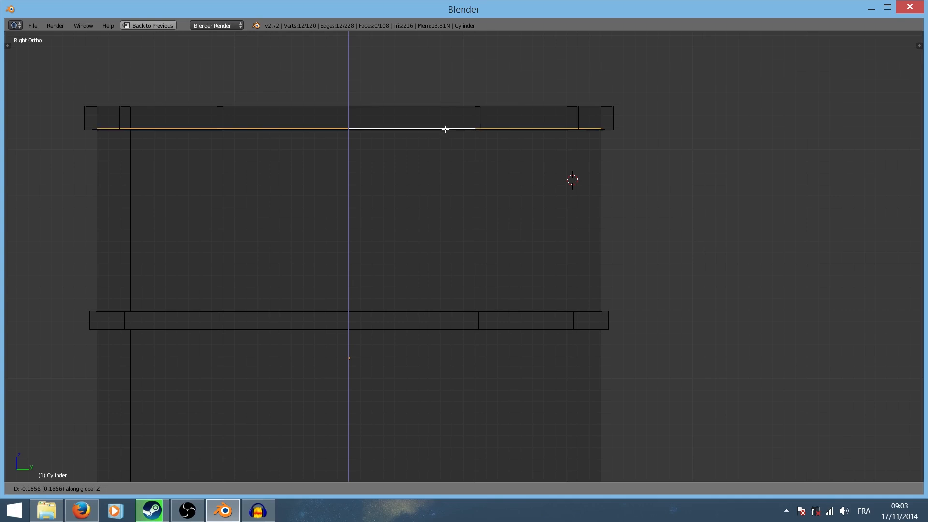
{"action": "left_click", "coordinate": [447, 126]}
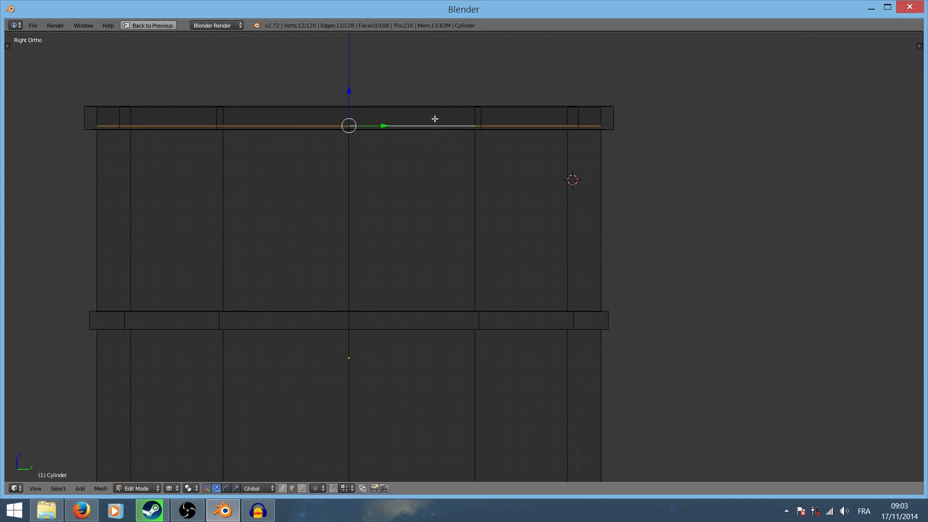
Step: Extrude the lowered edge loop and scale it inward four times, forming concentric rings that narrow to a small central loop
{"action": "middle_click_drag", "start_coordinate": [433, 118], "coordinate": [526, 179]}
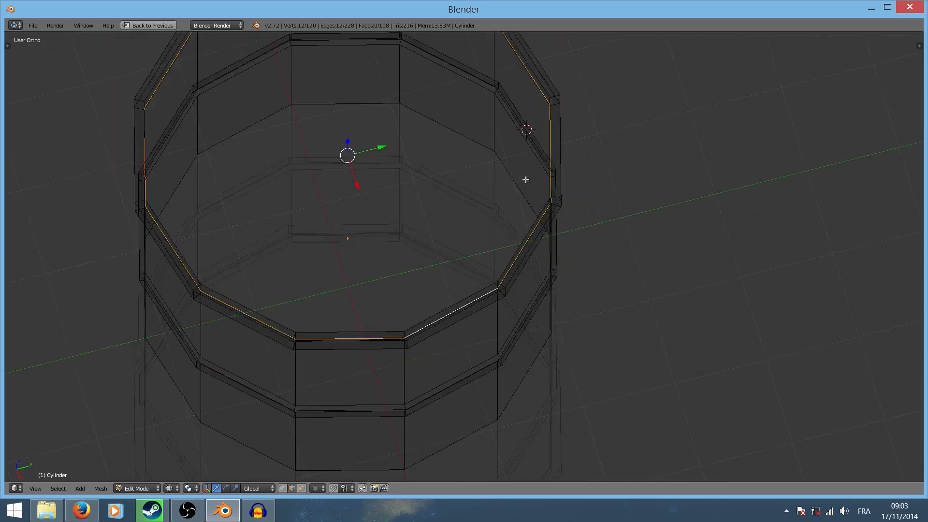
{"action": "key", "text": "e"}
{"action": "key", "text": "s"}
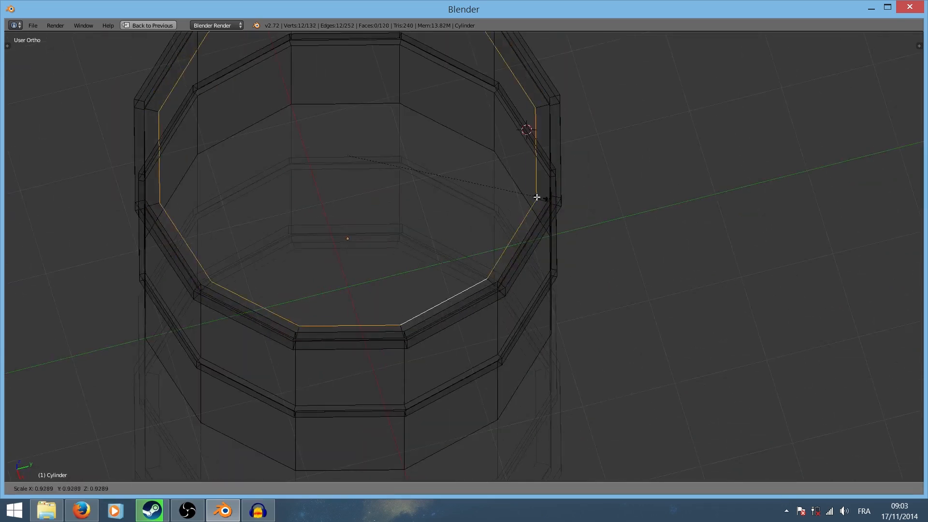
{"action": "left_click", "coordinate": [499, 190]}
{"action": "key", "text": "e"}
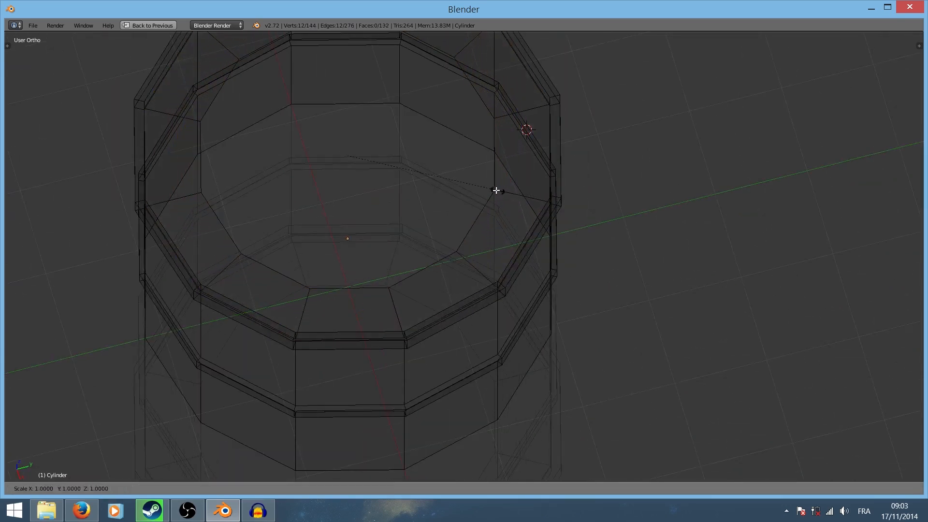
{"action": "key", "text": "s"}
{"action": "left_click", "coordinate": [435, 178]}
{"action": "key", "text": "e"}
{"action": "key", "text": "s"}
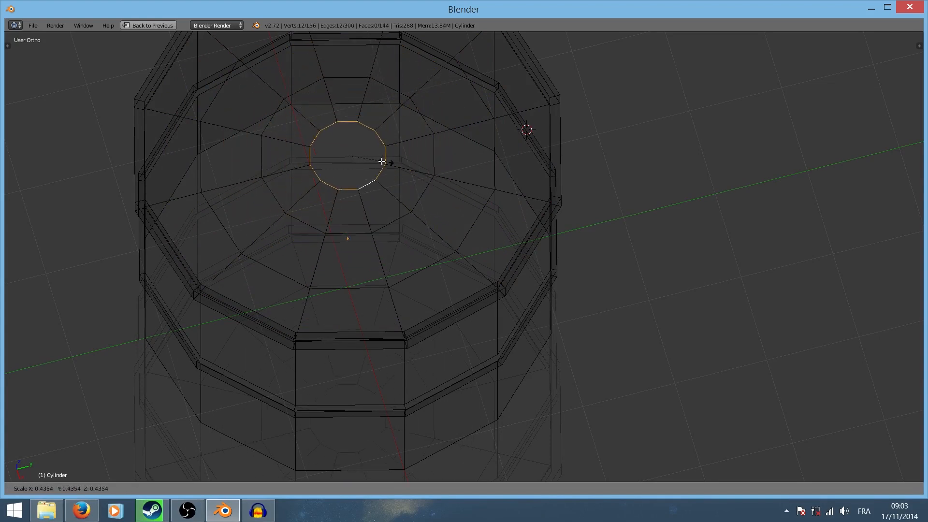
{"action": "left_click", "coordinate": [389, 167]}
{"action": "key", "text": "e"}
{"action": "key", "text": "s"}
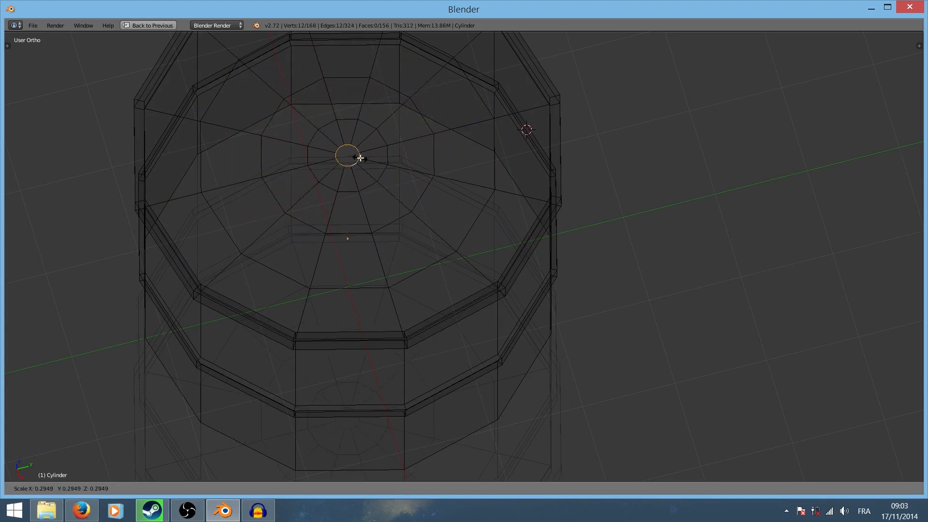
{"action": "left_click", "coordinate": [362, 159]}
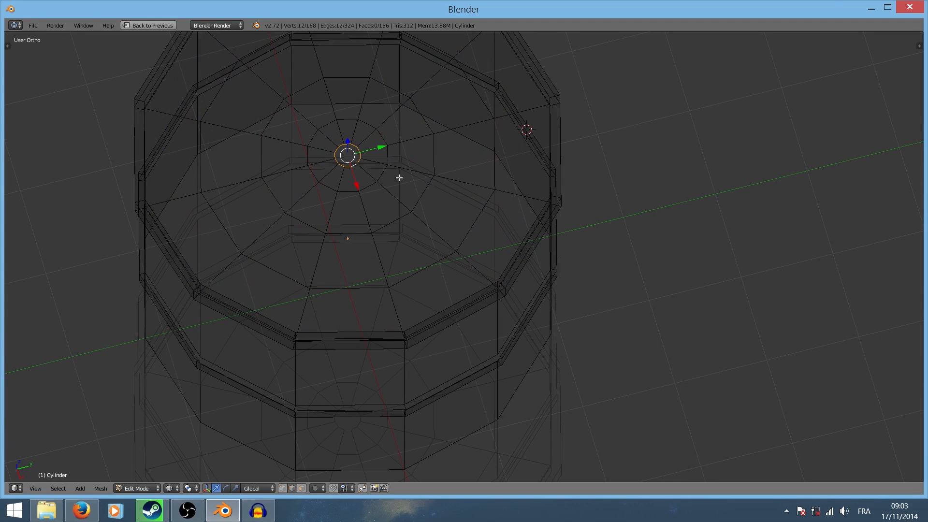
Step: Merge the vertices of the small central loop at their center to close the barrel's recessed top
{"action": "key", "text": "alt+m"}
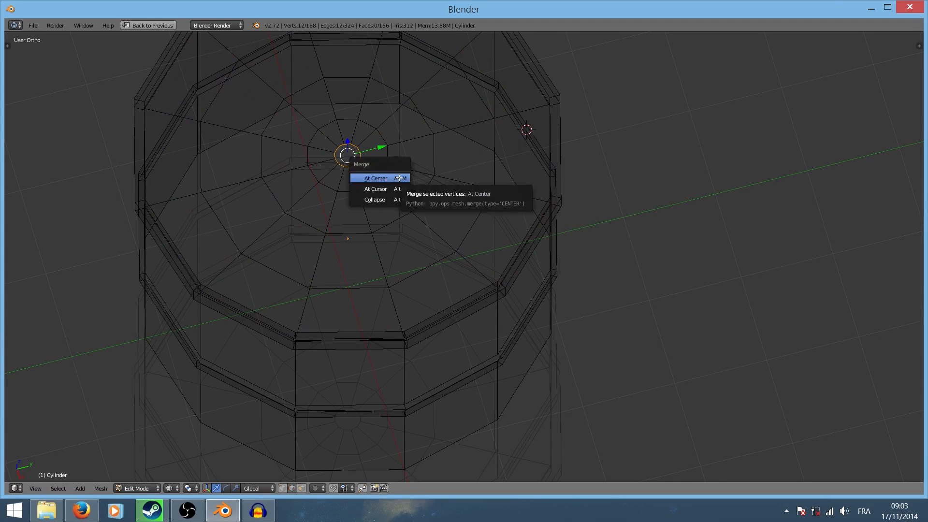
{"action": "left_click", "coordinate": [376, 178]}
{"action": "scroll", "coordinate": [398, 178], "scroll_direction": "down", "scroll_amount": 3}
{"action": "middle_click_drag", "start_coordinate": [362, 170], "coordinate": [393, 194]}
Step: Stay in Edit Mode and switch the viewport shading from wireframe to Solid
{"action": "key", "text": "Tab"}
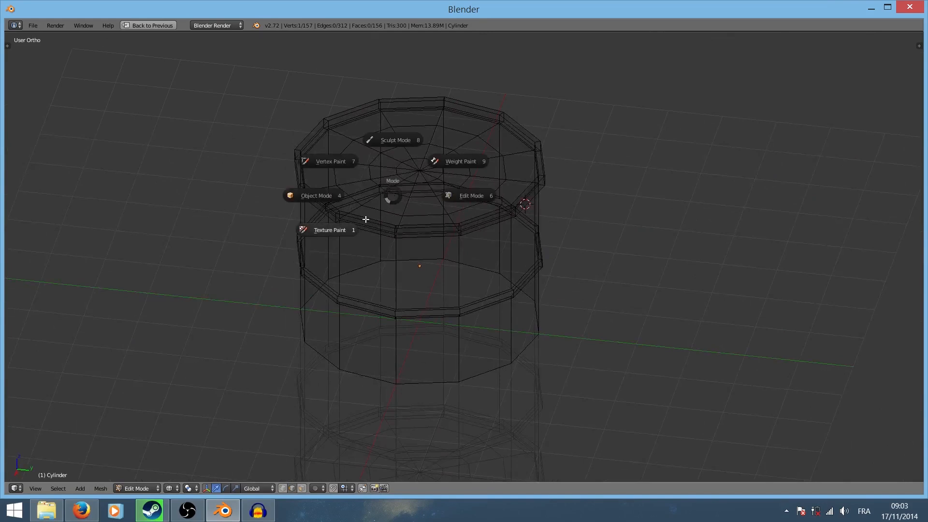
{"action": "left_click", "coordinate": [454, 193]}
{"action": "key", "text": "z"}
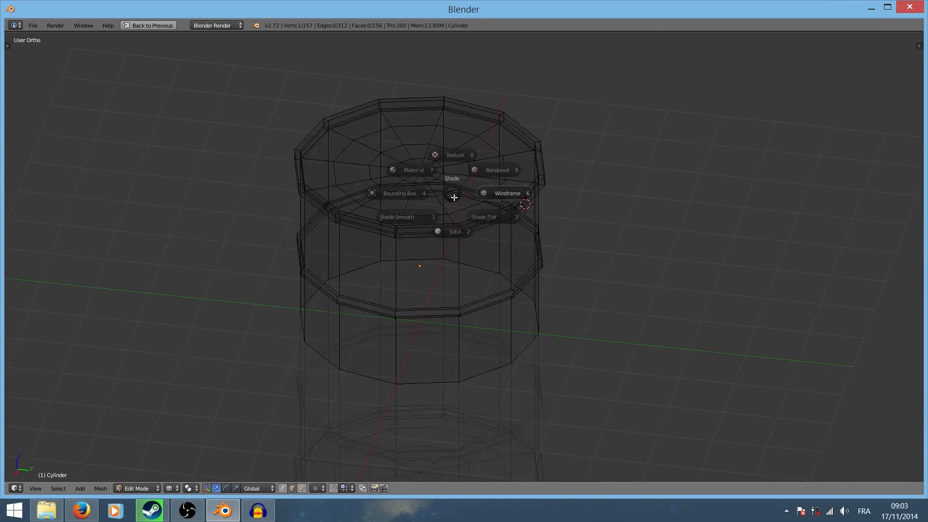
{"action": "left_click", "coordinate": [454, 251]}
Step: In Face select mode, select all four rings of top cap faces, raise them slightly along Z and deselect everything
{"action": "middle_click_drag", "start_coordinate": [459, 207], "coordinate": [372, 217]}
{"action": "scroll", "coordinate": [412, 203], "scroll_direction": "up", "scroll_amount": 5}
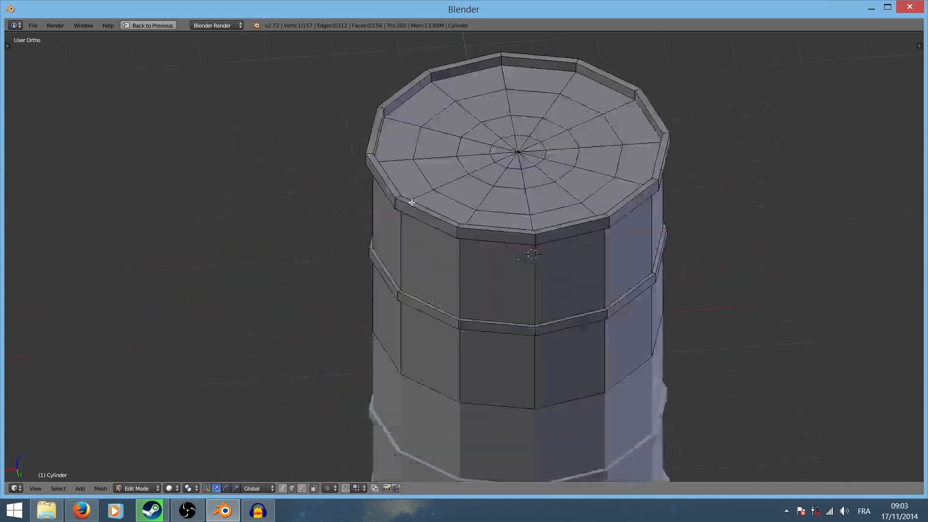
{"action": "mouse_move", "coordinate": [508, 200]}
{"action": "middle_mouse_down"}
{"action": "mouse_move", "coordinate": [455, 176]}
{"action": "mouse_move", "coordinate": [477, 193]}
{"action": "mouse_move", "coordinate": [542, 145]}
{"action": "mouse_move", "coordinate": [555, 191]}
{"action": "mouse_move", "coordinate": [383, 182]}
{"action": "mouse_move", "coordinate": [338, 168]}
{"action": "mouse_move", "coordinate": [414, 193]}
{"action": "mouse_move", "coordinate": [509, 181]}
{"action": "middle_mouse_up"}
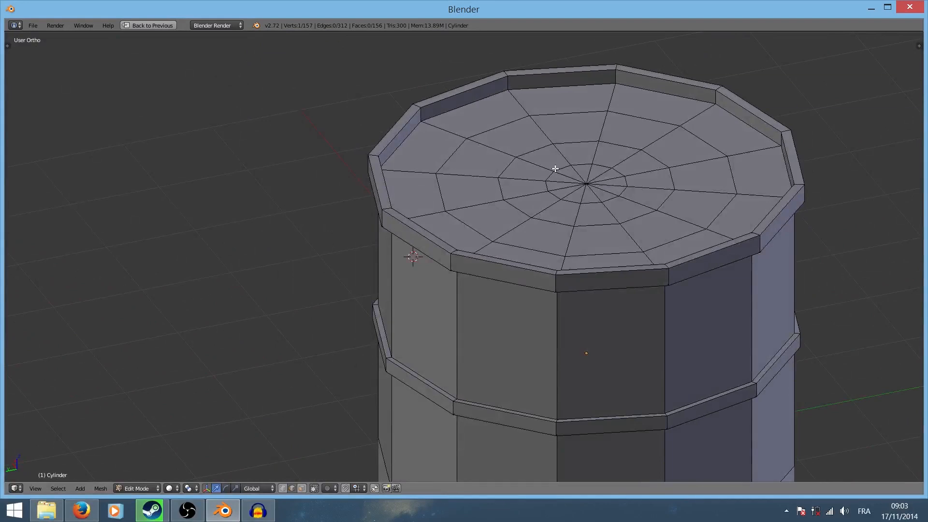
{"action": "key", "text": "ctrl+Tab"}
{"action": "left_click", "coordinate": [528, 155]}
{"action": "left_click", "coordinate": [457, 135], "text": "alt"}
{"action": "left_click", "coordinate": [478, 137], "text": "alt+shift"}
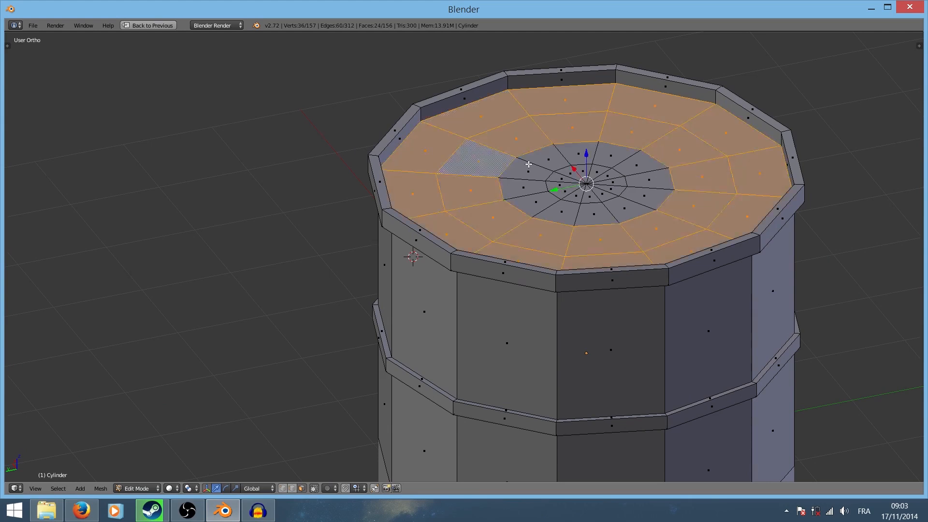
{"action": "left_click", "coordinate": [560, 178], "text": "alt+shift"}
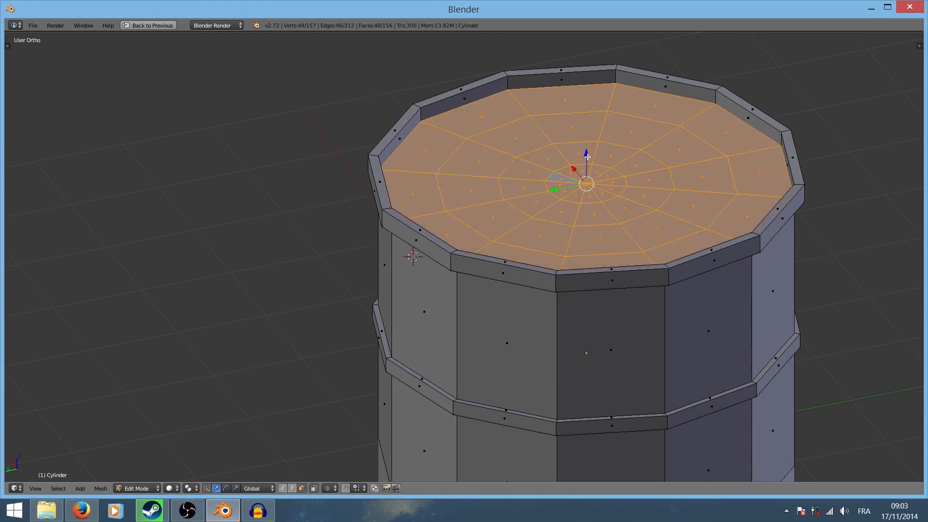
{"action": "left_click_drag", "start_coordinate": [587, 156], "coordinate": [584, 154]}
{"action": "key", "text": "Tab"}
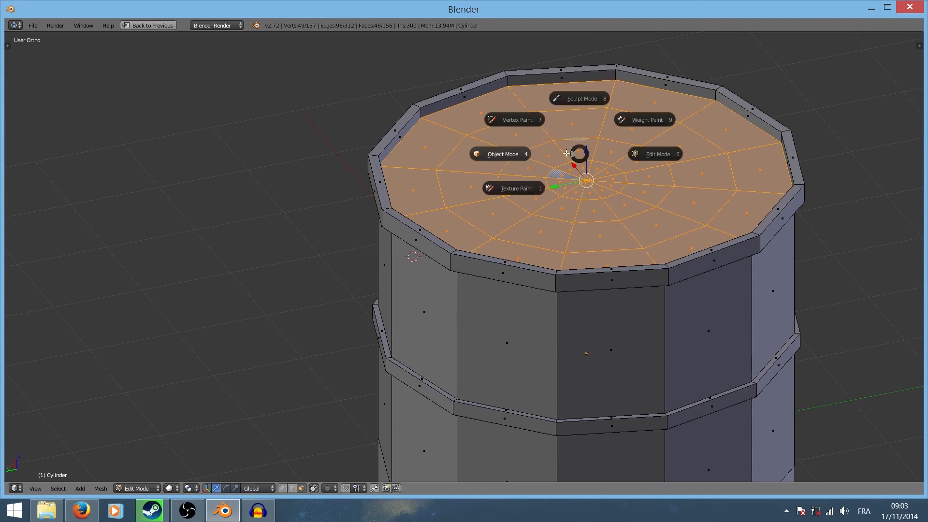
{"action": "key", "text": "a"}
Step: Return to Object Mode, restore the full screen layout and apply the cylinder's Mirror modifier
{"action": "middle_click_drag", "start_coordinate": [638, 149], "coordinate": [687, 205]}
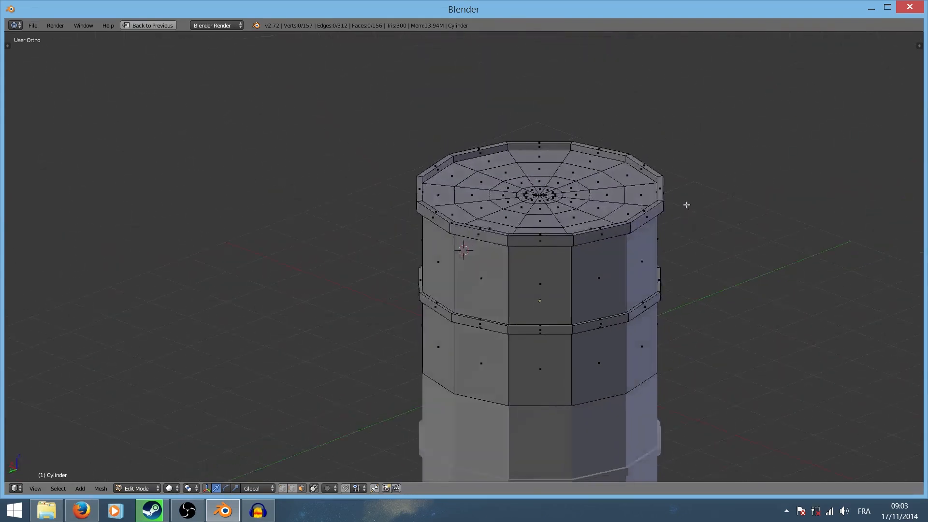
{"action": "scroll", "coordinate": [687, 205], "scroll_direction": "down", "scroll_amount": 6}
{"action": "scroll", "coordinate": [667, 216], "scroll_direction": "up", "scroll_amount": 6}
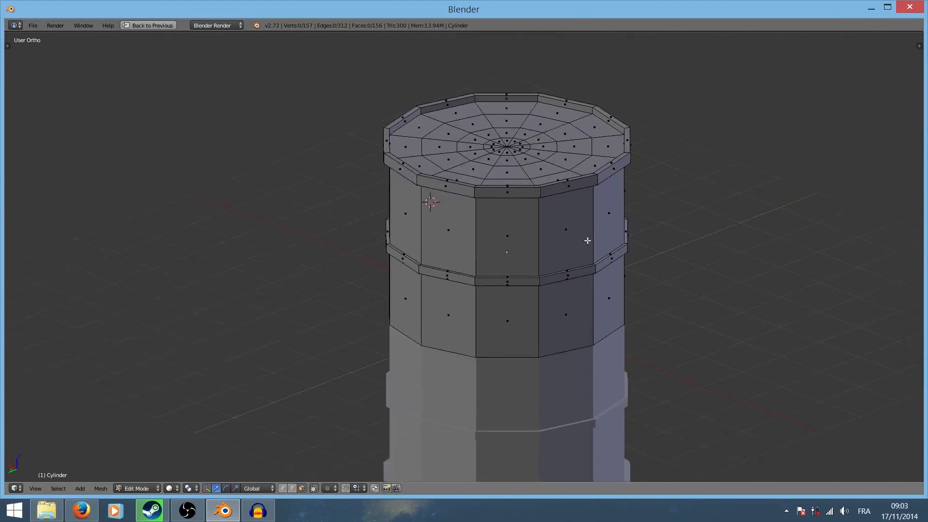
{"action": "middle_click_drag", "start_coordinate": [587, 240], "coordinate": [556, 211], "text": "shift"}
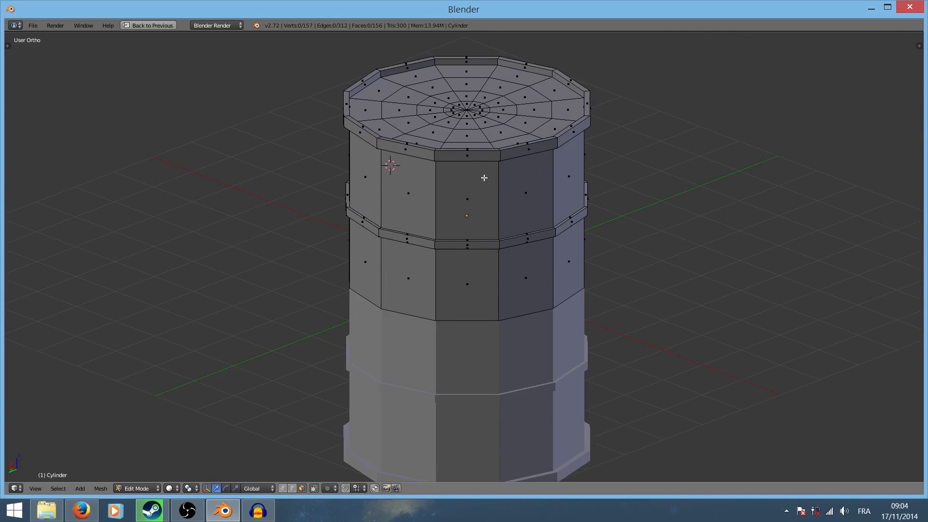
{"action": "middle_click_drag", "start_coordinate": [496, 138], "coordinate": [519, 245]}
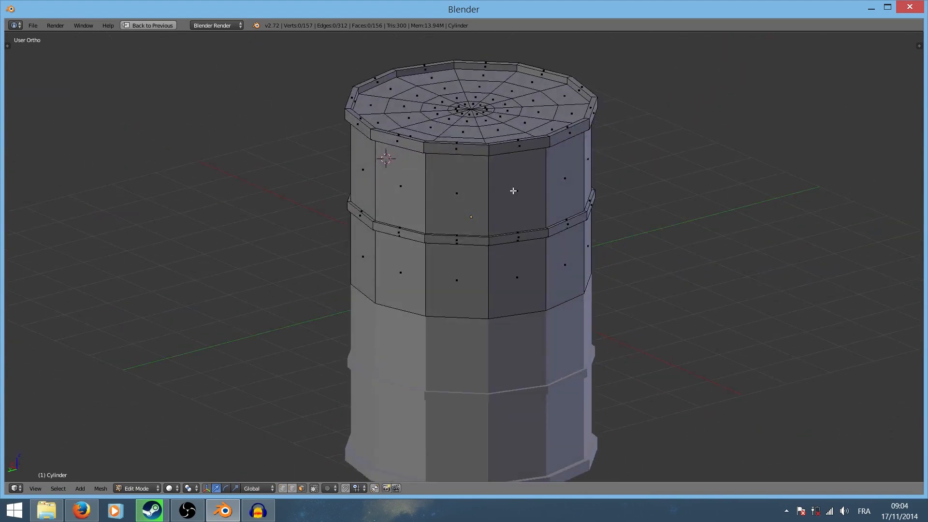
{"action": "key", "text": "Tab"}
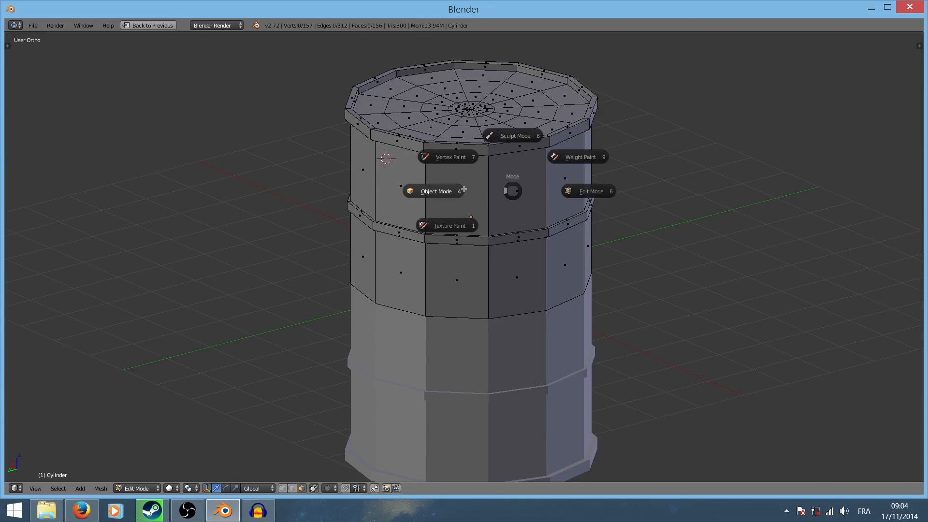
{"action": "left_click", "coordinate": [437, 190]}
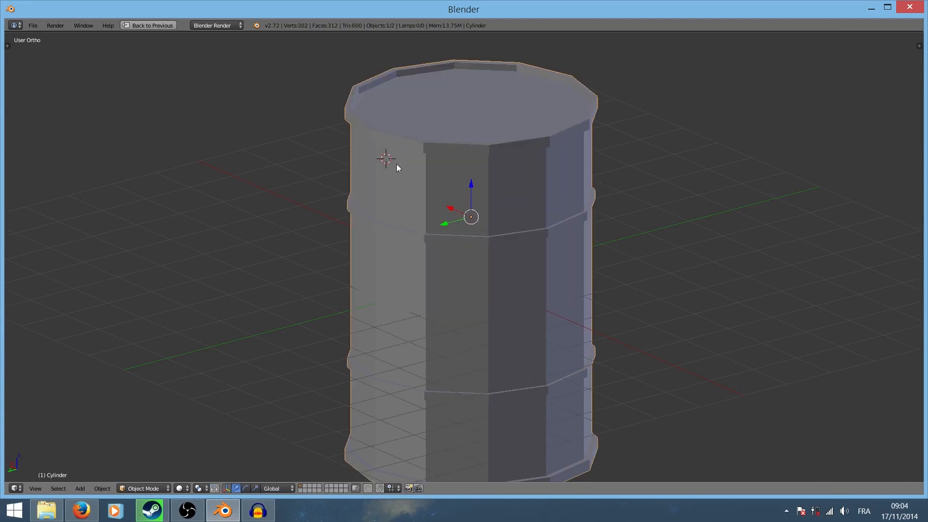
{"action": "left_click", "coordinate": [151, 26]}
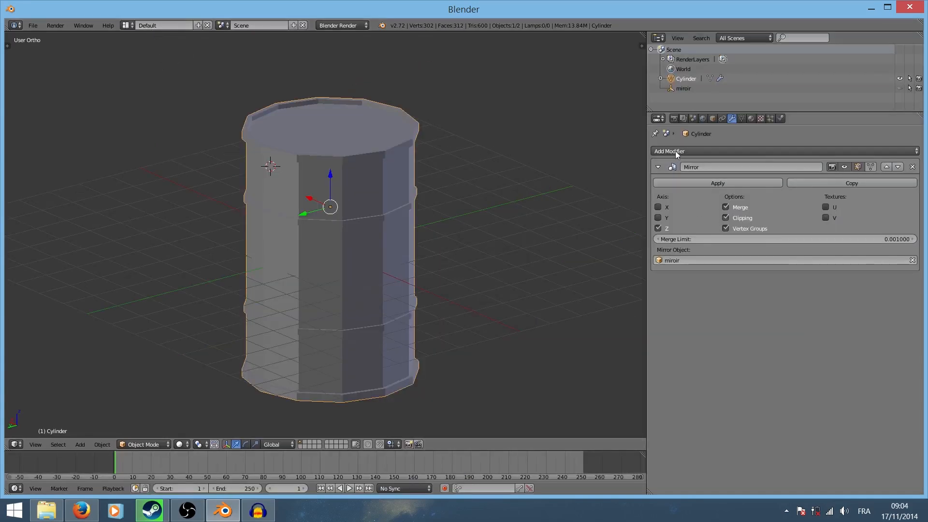
{"action": "left_click", "coordinate": [745, 182]}
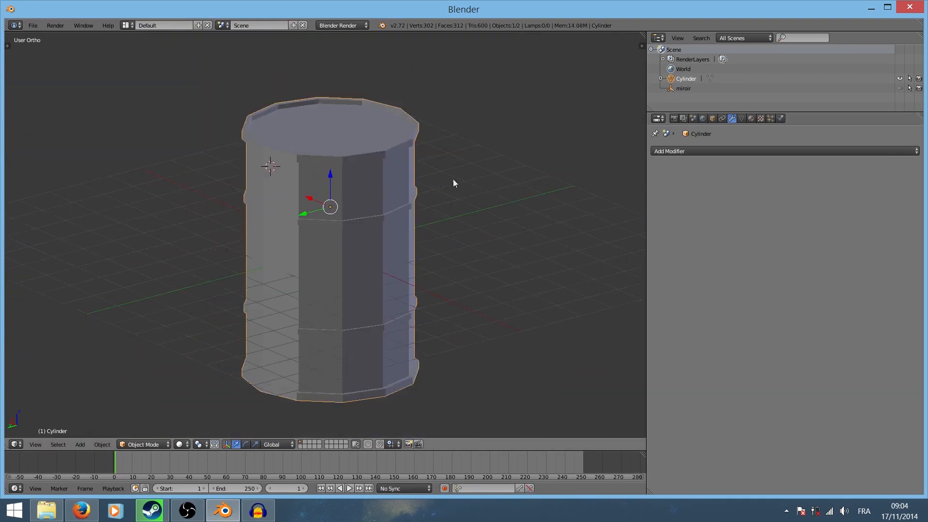
Step: Put the full barrel mesh into Edit Mode
{"action": "middle_click_drag", "start_coordinate": [454, 182], "coordinate": [425, 172]}
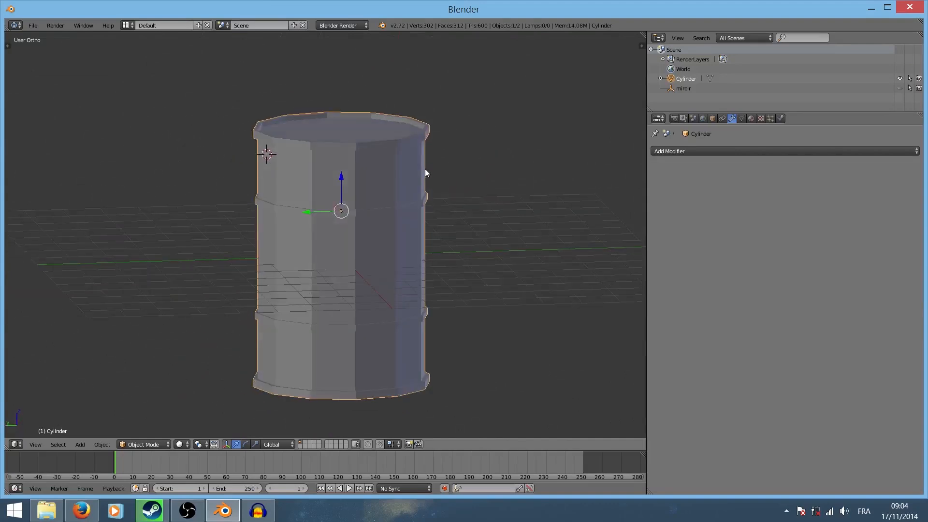
{"action": "key", "text": "Tab"}
{"action": "left_click", "coordinate": [491, 171]}
{"action": "scroll", "coordinate": [522, 201], "scroll_direction": "up", "scroll_amount": 5}
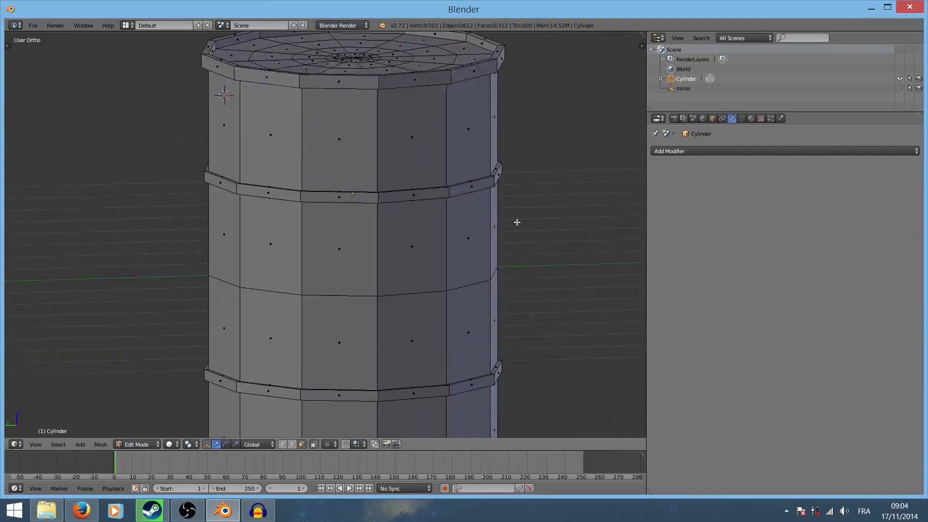
{"action": "middle_click_drag", "start_coordinate": [491, 187], "coordinate": [519, 303]}
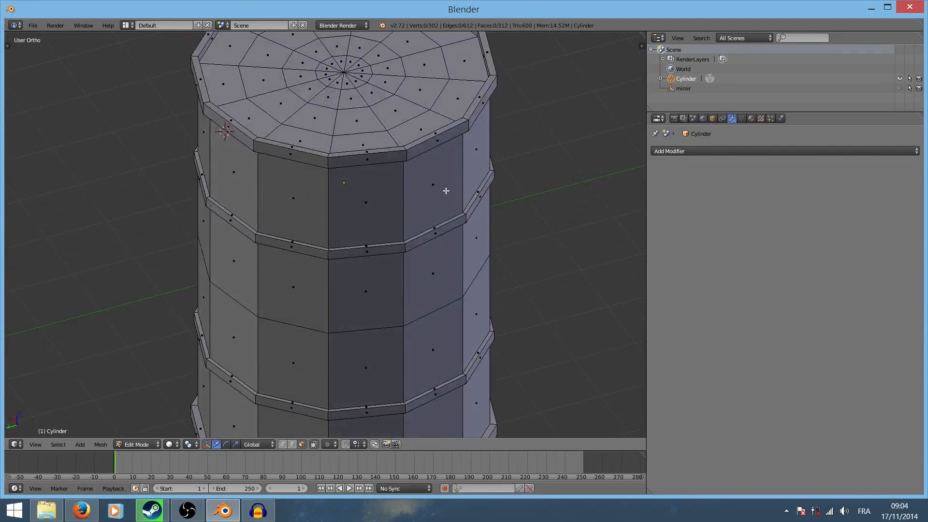
Step: In top orthographic view, place the 3D cursor on the cap's +Y radial edge, midway across the second face ring from the rim
{"action": "key", "text": "KP_7"}
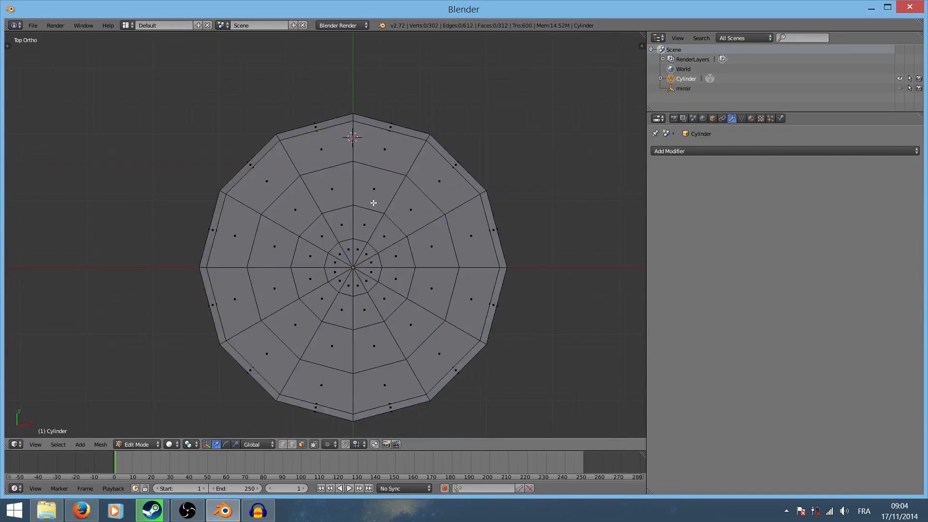
{"action": "scroll", "coordinate": [373, 201], "scroll_direction": "up", "scroll_amount": 2}
{"action": "scroll", "coordinate": [372, 200], "scroll_direction": "up", "scroll_amount": 2}
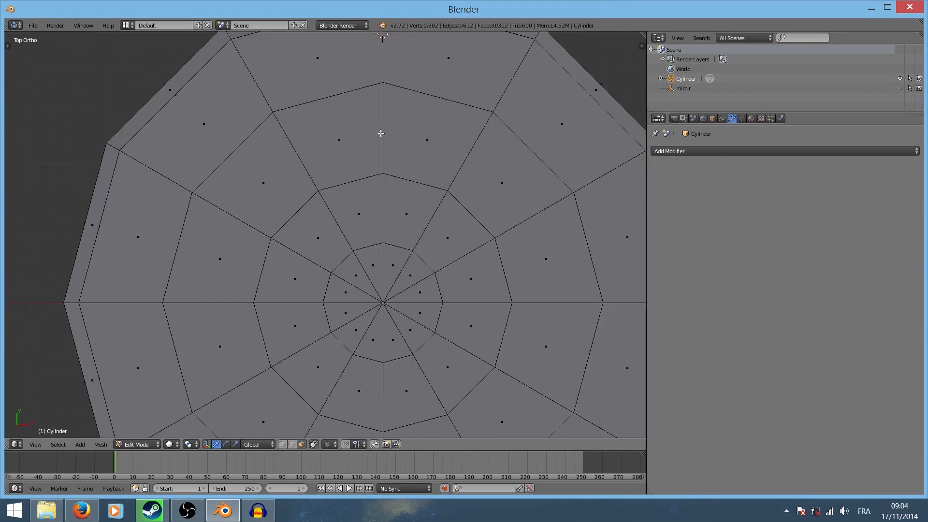
{"action": "scroll", "coordinate": [393, 133], "scroll_direction": "down", "scroll_amount": 3}
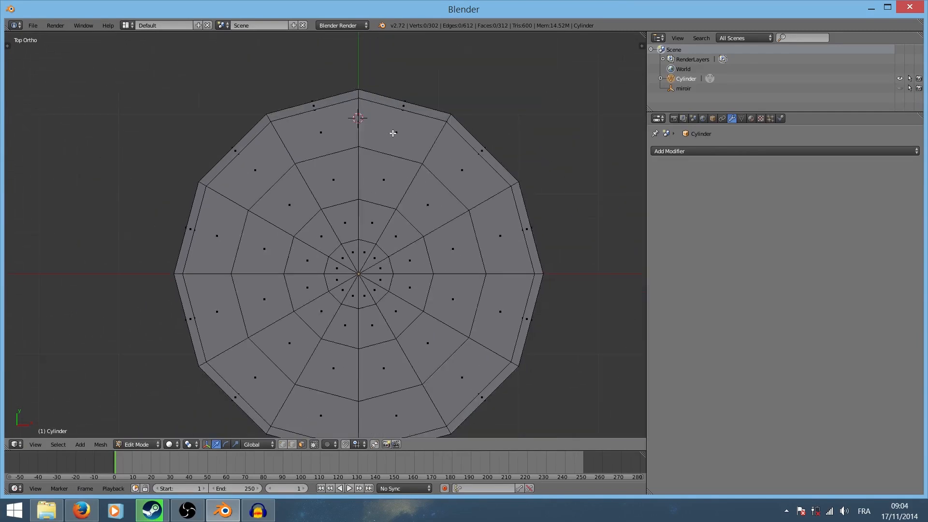
{"action": "left_click", "coordinate": [357, 174]}
{"action": "scroll", "coordinate": [382, 188], "scroll_direction": "up", "scroll_amount": 2}
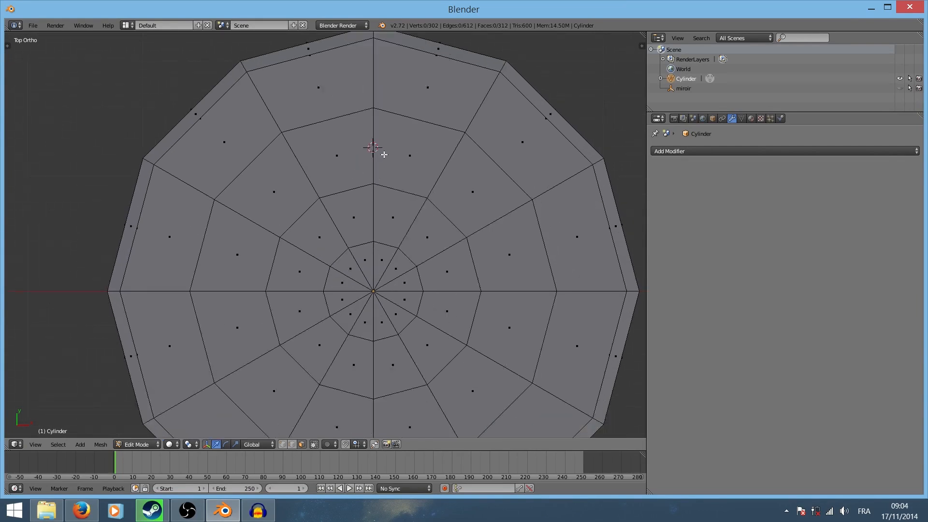
Step: Add a mesh circle at the 3D cursor and set its vertex count to 8
{"action": "key", "text": "shift+a"}
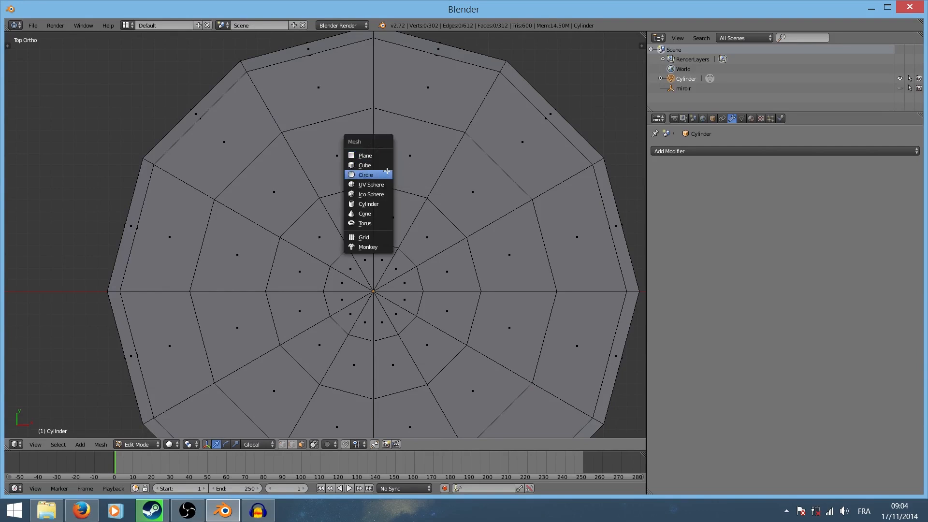
{"action": "left_click", "coordinate": [387, 173]}
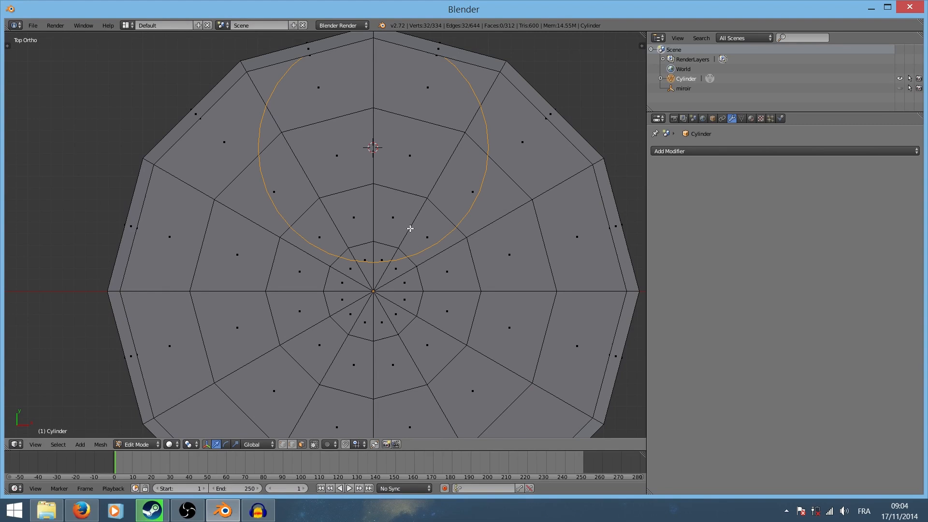
{"action": "key", "text": "F6"}
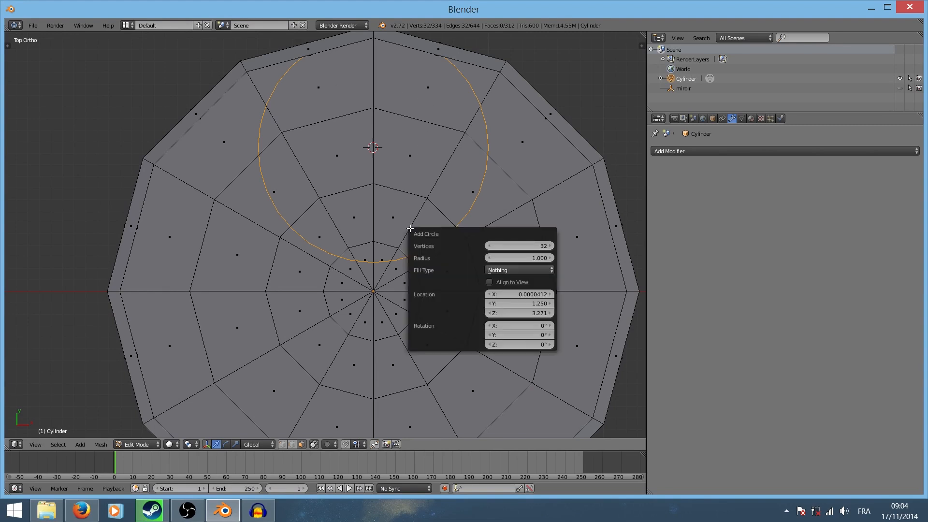
{"action": "left_click", "coordinate": [544, 247]}
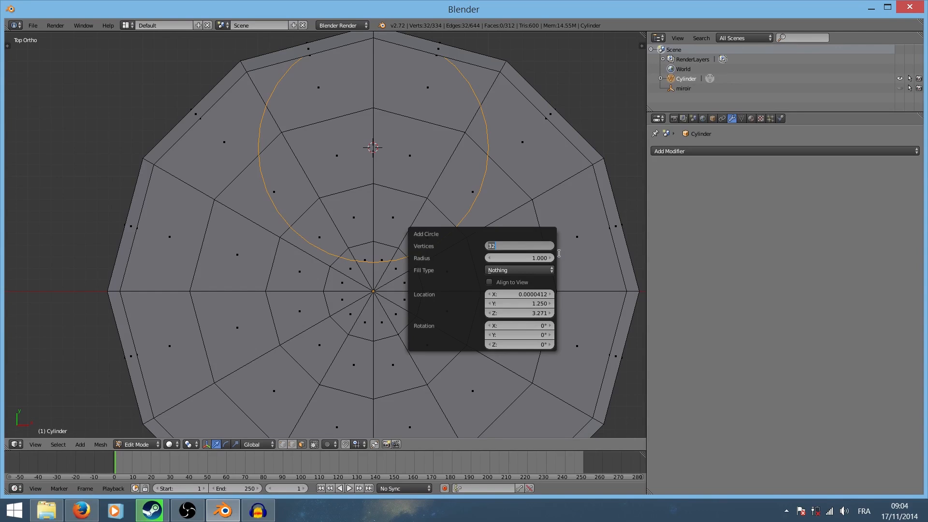
{"action": "type", "text": "8"}
{"action": "key", "text": "Return"}
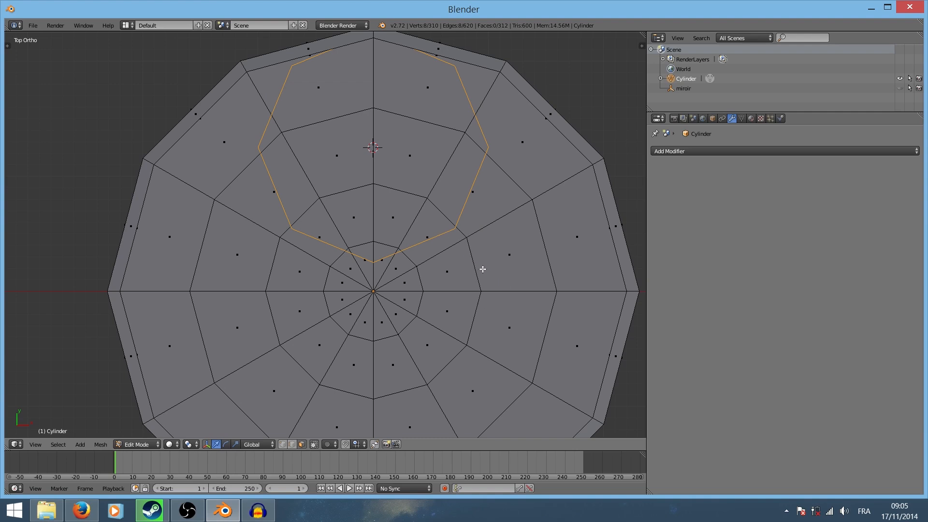
Step: Deselect the whole mesh in Edit Mode and set the mesh selection mode to Vertex
{"action": "key", "text": "Tab"}
{"action": "left_click", "coordinate": [538, 265]}
{"action": "key", "text": "a"}
{"action": "key", "text": "a"}
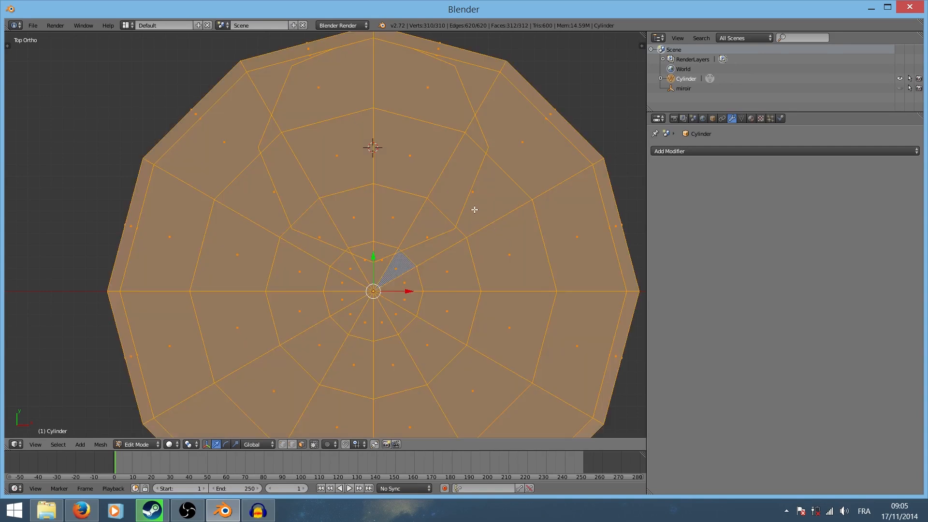
{"action": "key", "text": "a"}
{"action": "key", "text": "ctrl+Tab"}
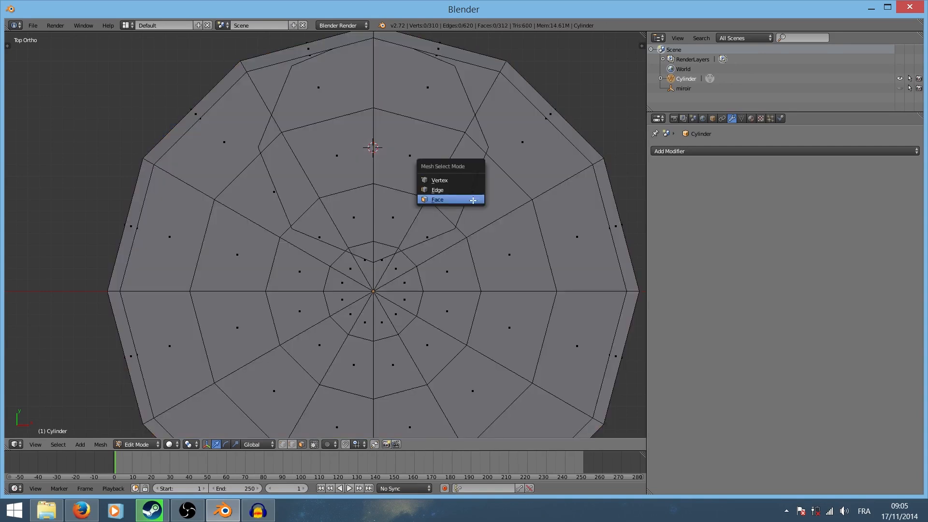
{"action": "left_click", "coordinate": [468, 180]}
Step: In top orthographic view, select the full loop of the eight-sided circle on the barrel's cap
{"action": "scroll", "coordinate": [495, 274], "scroll_direction": "down", "scroll_amount": 3}
{"action": "middle_click_drag", "start_coordinate": [495, 274], "coordinate": [452, 231]}
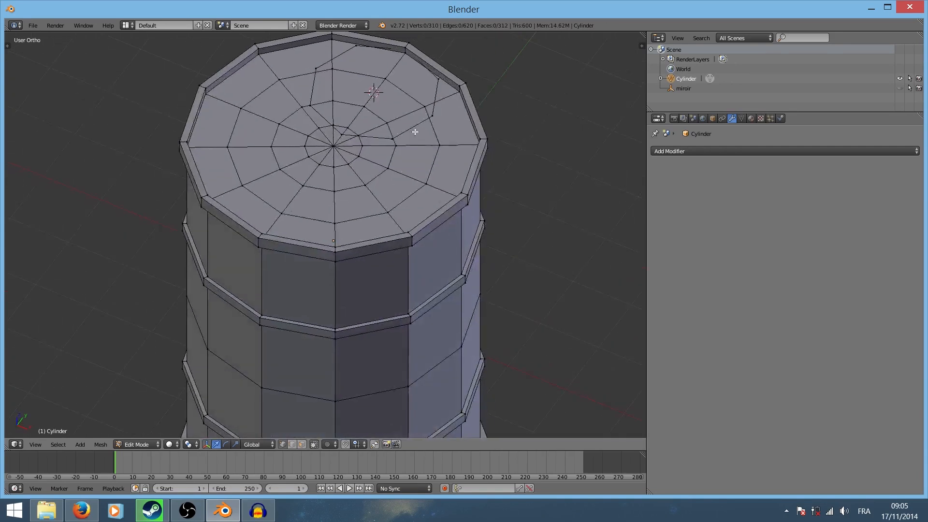
{"action": "right_click", "coordinate": [434, 115]}
{"action": "key", "text": "a"}
{"action": "scroll", "coordinate": [419, 187], "scroll_direction": "down", "scroll_amount": 5}
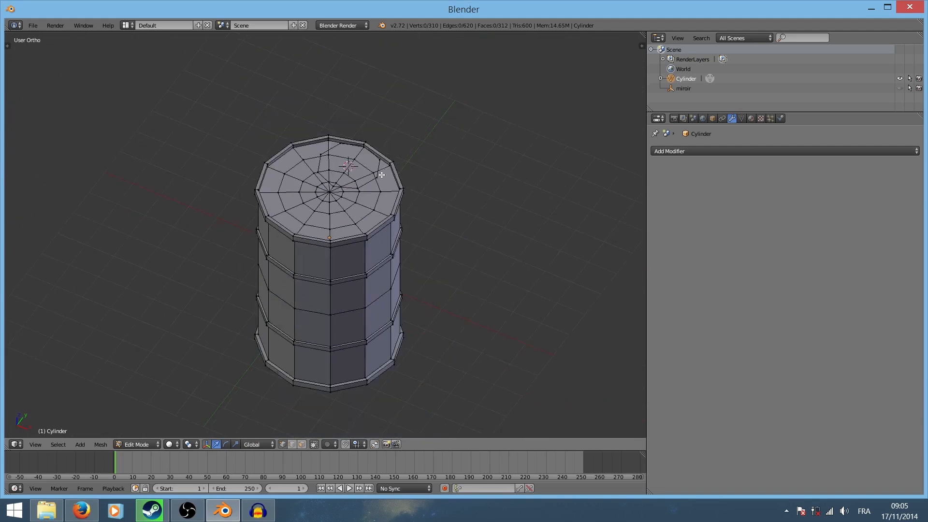
{"action": "middle_click_drag", "start_coordinate": [382, 175], "coordinate": [411, 209]}
{"action": "scroll", "coordinate": [382, 211], "scroll_direction": "up", "scroll_amount": 5}
{"action": "key", "text": "KP_7"}
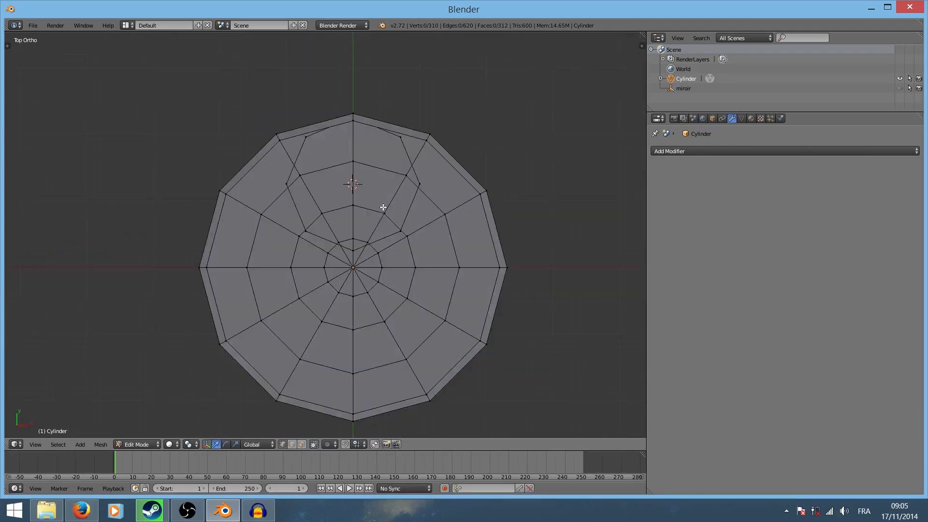
{"action": "scroll", "coordinate": [425, 207], "scroll_direction": "up", "scroll_amount": 3}
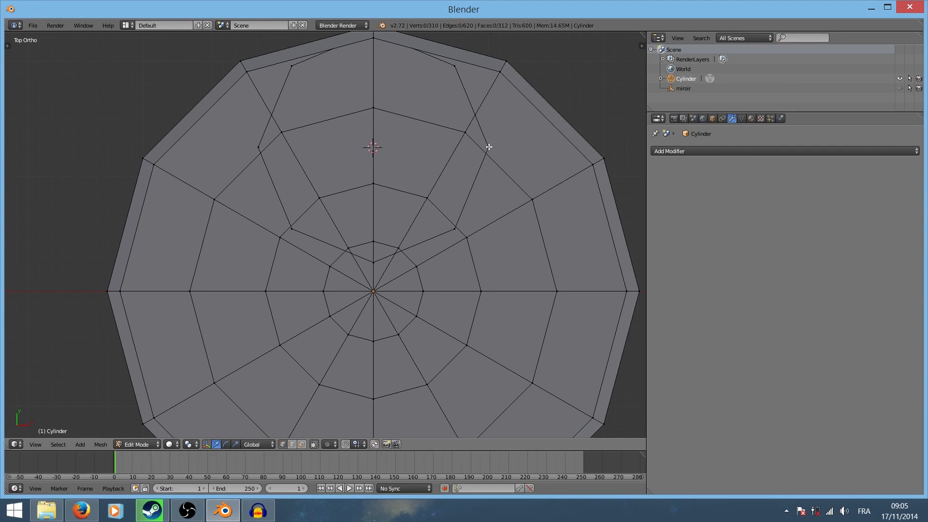
{"action": "right_click", "coordinate": [488, 146], "text": "alt"}
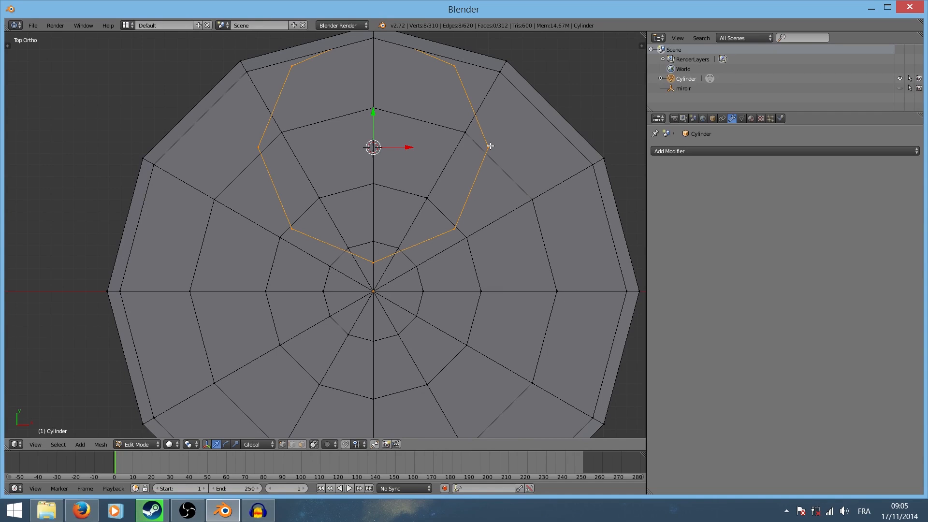
Step: Scale the selected eight-sided circle on the cap down to about 0.26 of its size
{"action": "key", "text": "s"}
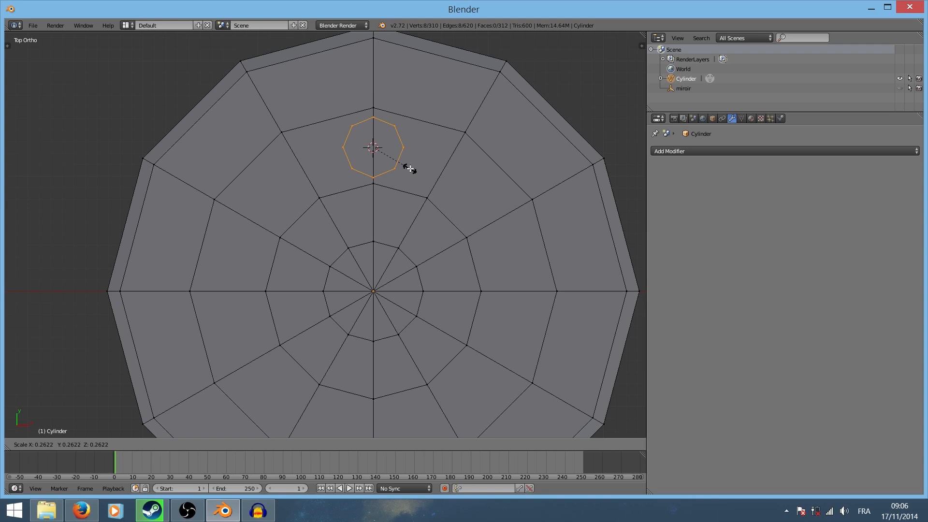
{"action": "left_click", "coordinate": [410, 168]}
{"action": "scroll", "coordinate": [437, 208], "scroll_direction": "up", "scroll_amount": 2}
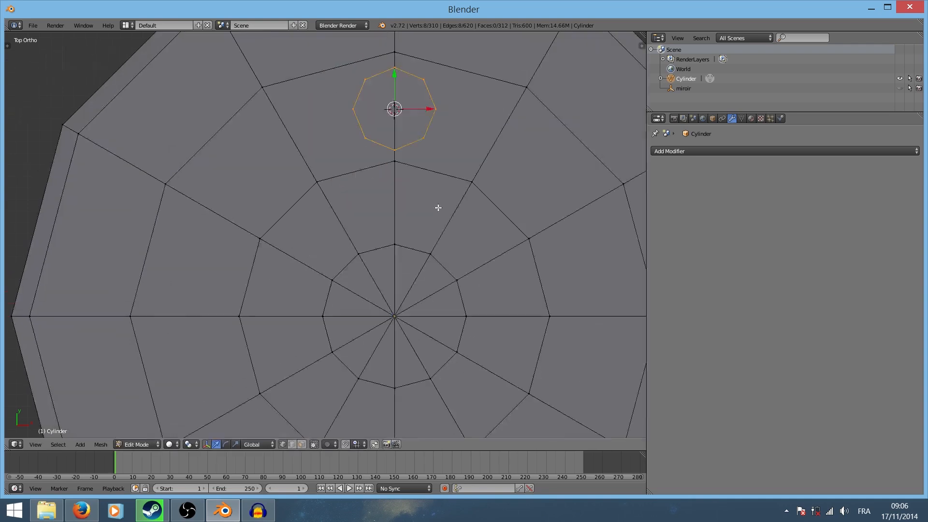
Step: In right orthographic wireframe view, lower the circle slightly along Z onto the recessed cap's surface
{"action": "middle_click_drag", "start_coordinate": [438, 208], "coordinate": [398, 160]}
{"action": "key", "text": "KP_3"}
{"action": "scroll", "coordinate": [421, 148], "scroll_direction": "down", "scroll_amount": 8}
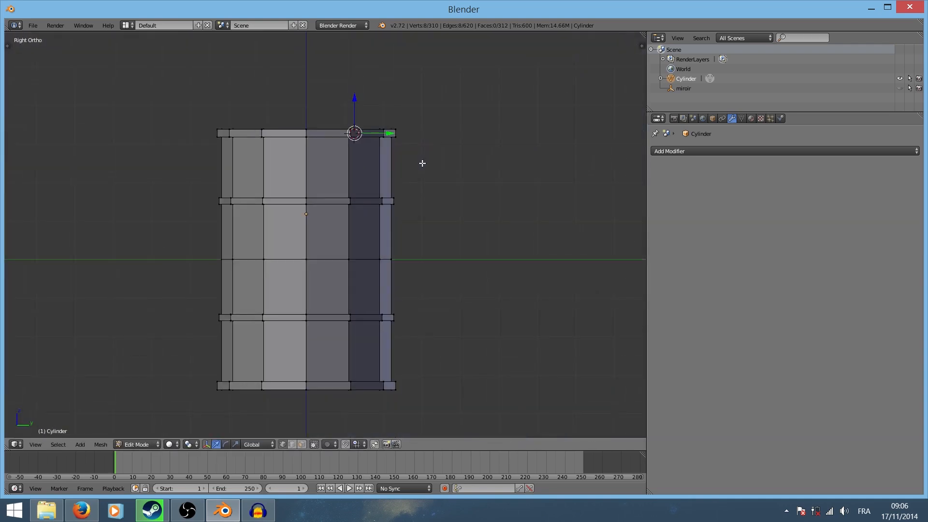
{"action": "key", "text": "z"}
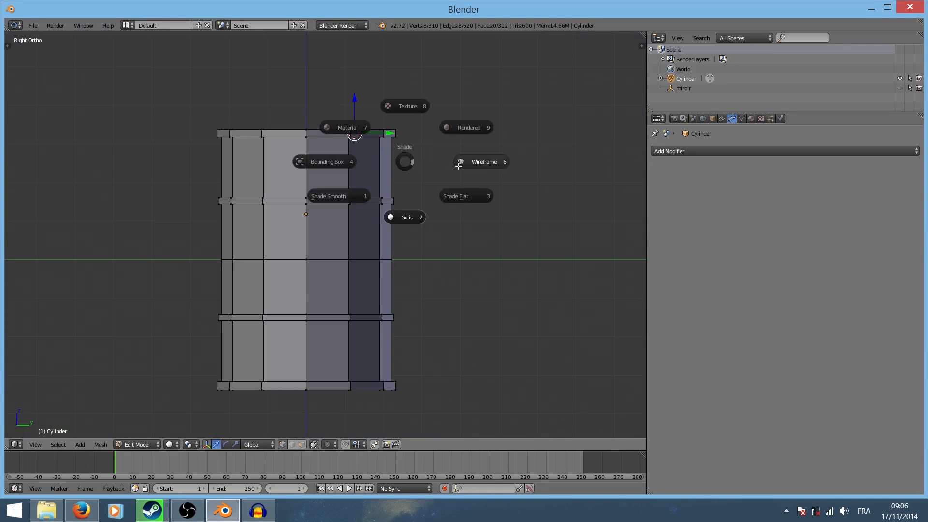
{"action": "left_click", "coordinate": [465, 162]}
{"action": "scroll", "coordinate": [428, 159], "scroll_direction": "up", "scroll_amount": 7}
{"action": "middle_click_drag", "start_coordinate": [392, 162], "coordinate": [365, 422], "text": "shift"}
{"action": "scroll", "coordinate": [408, 226], "scroll_direction": "up", "scroll_amount": 3}
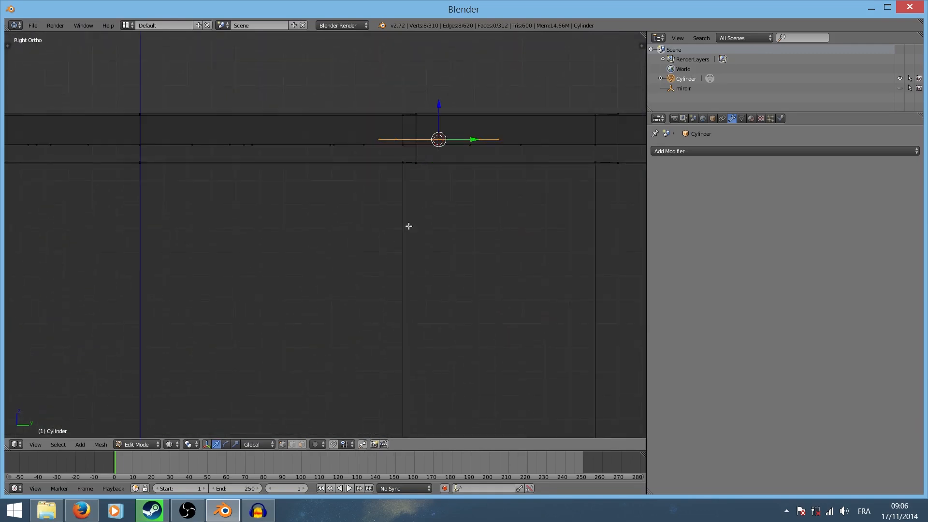
{"action": "middle_click_drag", "start_coordinate": [444, 191], "coordinate": [347, 199], "text": "shift"}
{"action": "scroll", "coordinate": [350, 317], "scroll_direction": "up", "scroll_amount": 4}
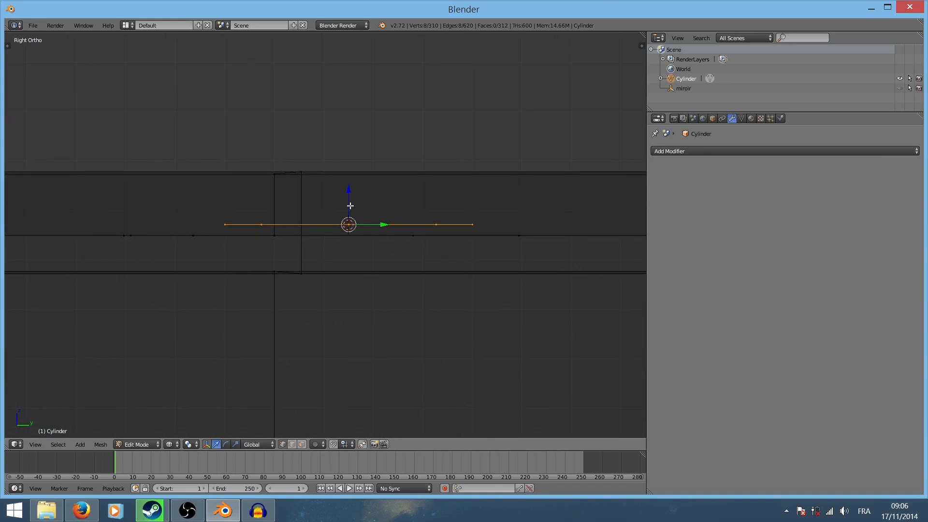
{"action": "left_click_drag", "start_coordinate": [348, 193], "coordinate": [349, 202]}
Step: View the cap at an angle from above and return the viewport to Solid shading
{"action": "scroll", "coordinate": [342, 211], "scroll_direction": "down", "scroll_amount": 5}
{"action": "middle_click_drag", "start_coordinate": [330, 231], "coordinate": [400, 289]}
{"action": "scroll", "coordinate": [417, 269], "scroll_direction": "up", "scroll_amount": 1}
{"action": "scroll", "coordinate": [416, 269], "scroll_direction": "down", "scroll_amount": 1}
{"action": "key", "text": "z"}
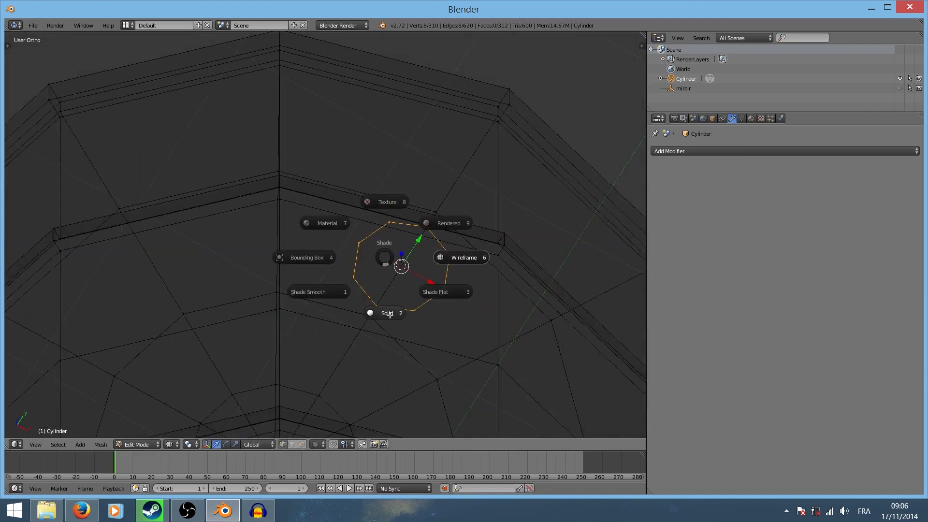
{"action": "left_click", "coordinate": [389, 313]}
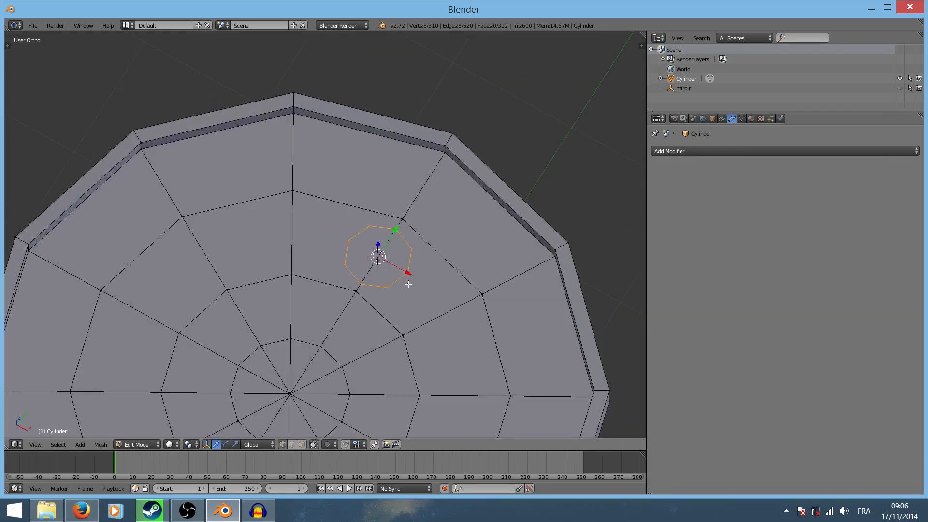
Step: In Face selection mode, delete the two adjacent cap faces beneath the eight-sided circle
{"action": "key", "text": "ctrl+Tab"}
{"action": "left_click", "coordinate": [416, 302]}
{"action": "right_click", "coordinate": [414, 288]}
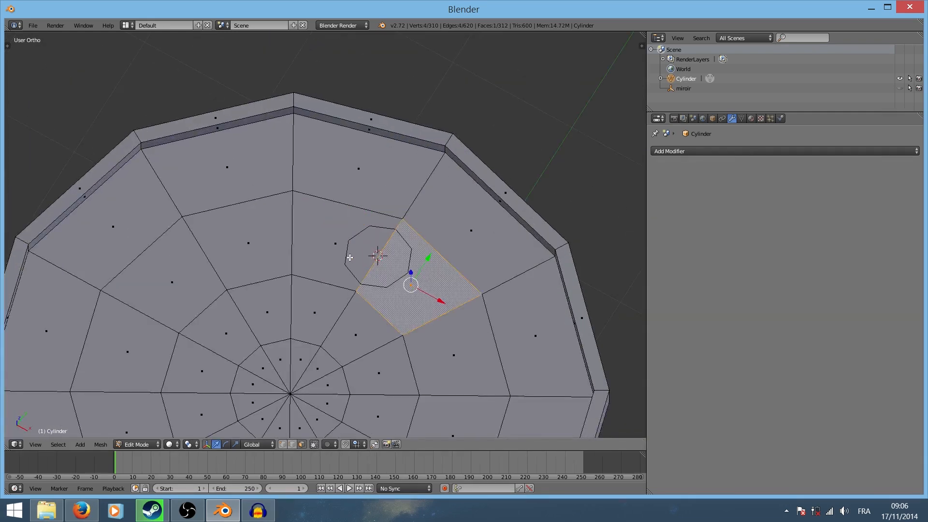
{"action": "right_click", "coordinate": [327, 242], "text": "shift"}
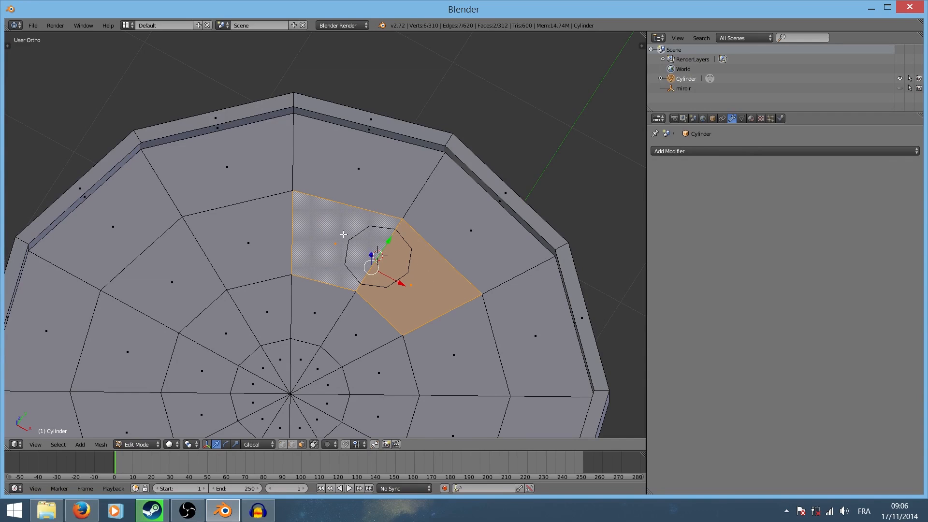
{"action": "key", "text": "x"}
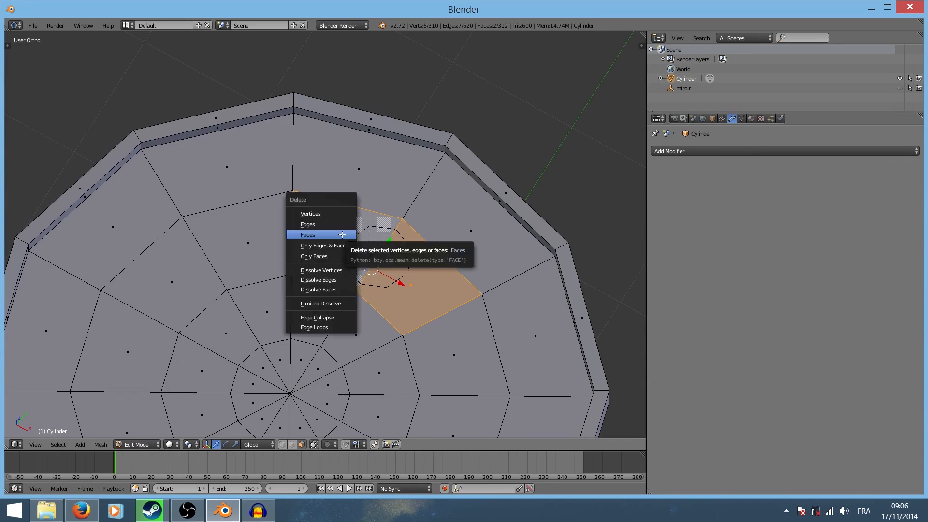
{"action": "left_click", "coordinate": [343, 235]}
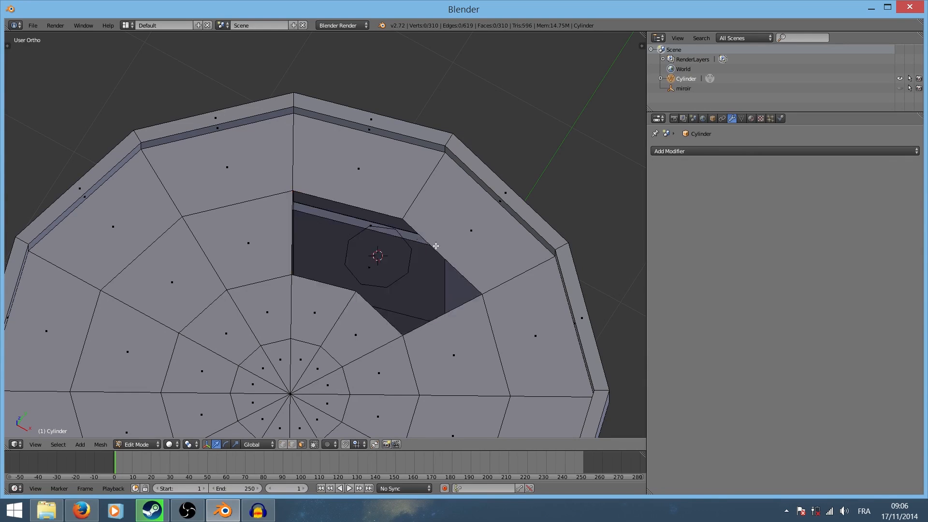
Step: Set the mesh selection mode to Vertex and frame the hole around the circle
{"action": "scroll", "coordinate": [435, 246], "scroll_direction": "down", "scroll_amount": 3}
{"action": "middle_click_drag", "start_coordinate": [435, 259], "coordinate": [467, 222]}
{"action": "key", "text": "ctrl+Tab"}
{"action": "left_click", "coordinate": [355, 200]}
{"action": "scroll", "coordinate": [359, 222], "scroll_direction": "up", "scroll_amount": 5}
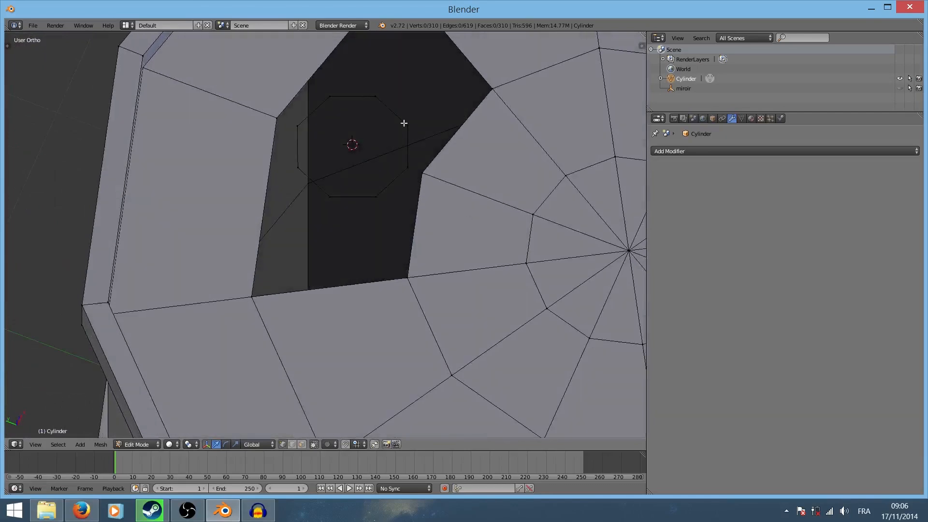
{"action": "scroll", "coordinate": [426, 149], "scroll_direction": "down", "scroll_amount": 5}
{"action": "scroll", "coordinate": [393, 112], "scroll_direction": "up", "scroll_amount": 5}
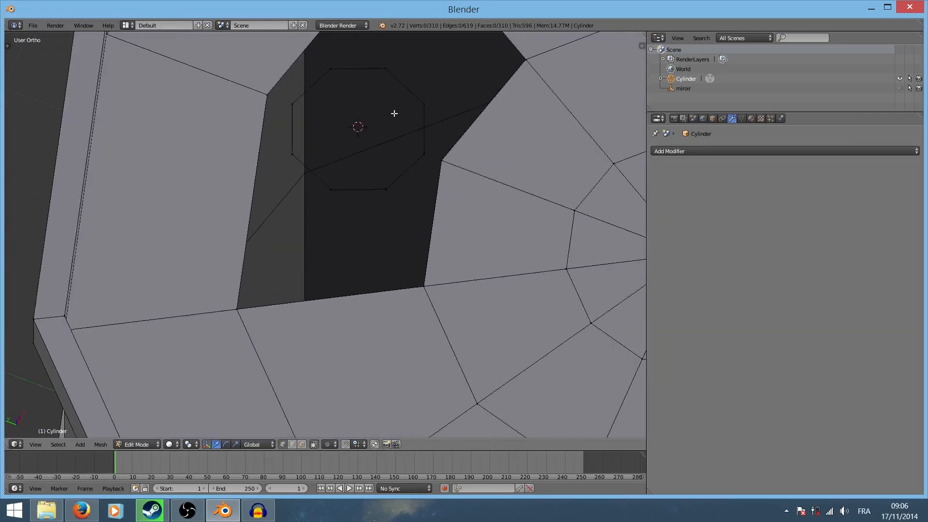
Step: Subdivide the hole's rim-side edge on the +X side once
{"action": "right_click", "coordinate": [264, 98]}
{"action": "right_click", "coordinate": [239, 305], "text": "shift"}
{"action": "middle_click_drag", "start_coordinate": [270, 267], "coordinate": [228, 392], "text": "shift"}
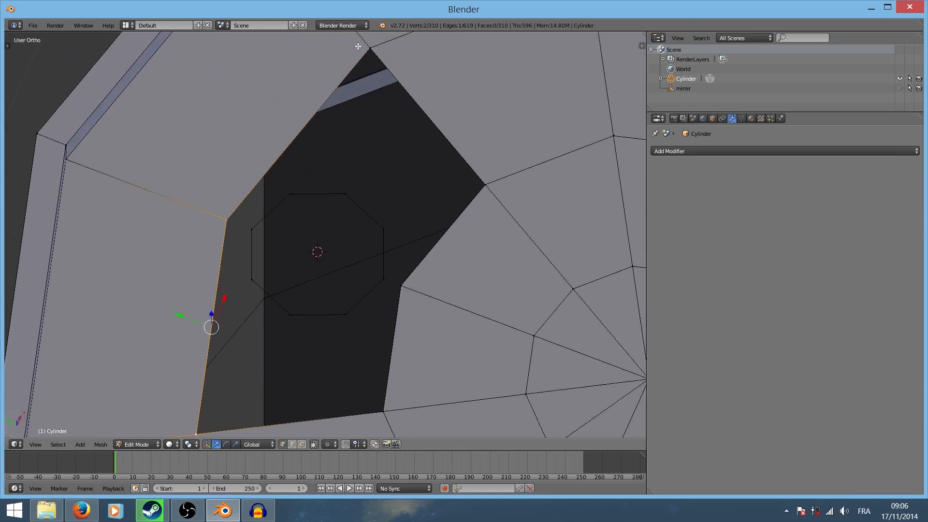
{"action": "right_click", "coordinate": [368, 50]}
{"action": "right_click", "coordinate": [223, 220], "text": "shift"}
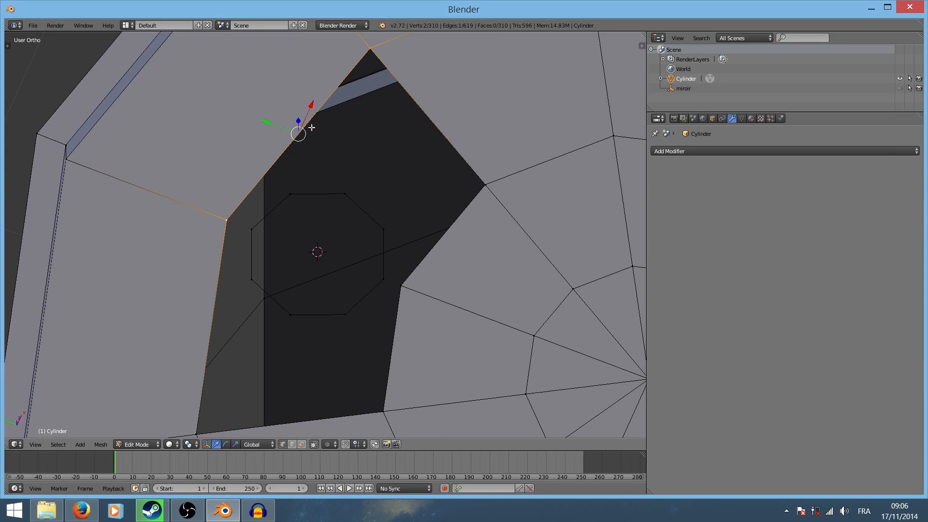
{"action": "key", "text": "w"}
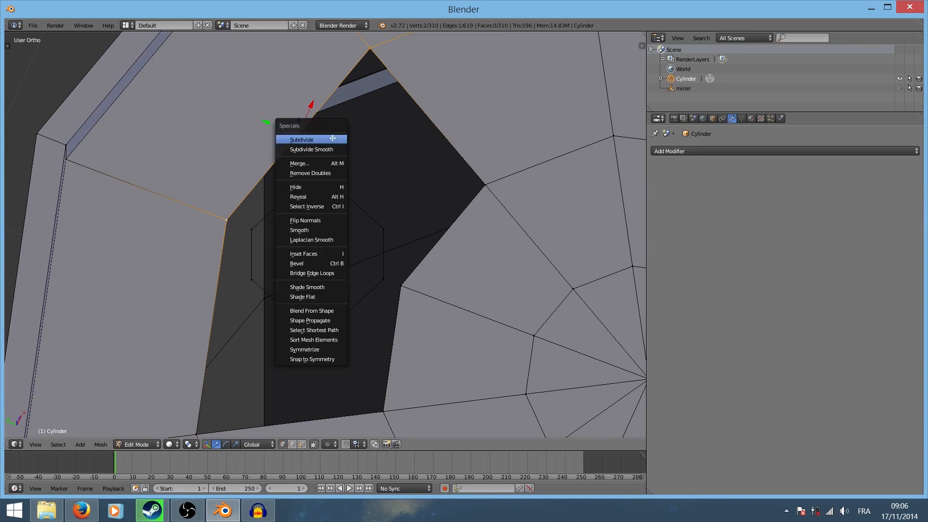
{"action": "left_click", "coordinate": [332, 139]}
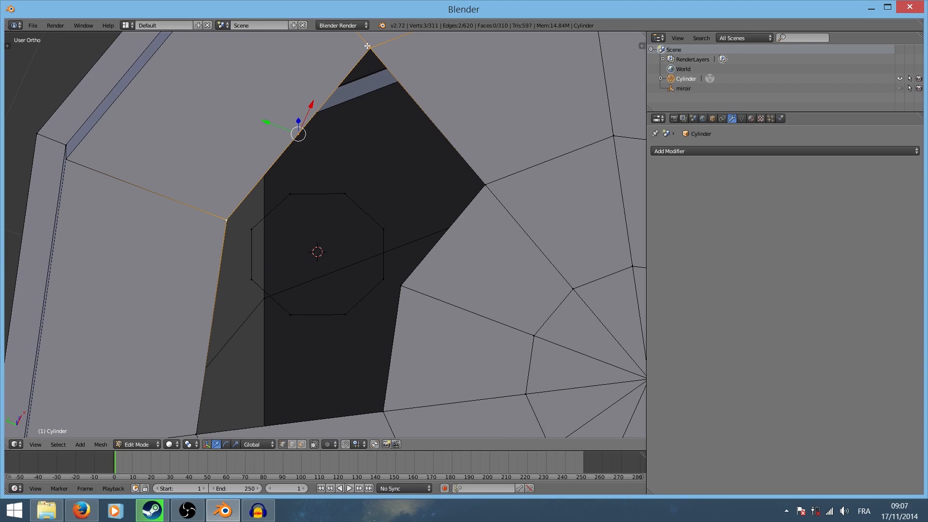
Step: Fill a face between the subdivided edge's midpoint, the hole's middle rim-side corner and the two nearest circle vertices
{"action": "right_click", "coordinate": [298, 132]}
{"action": "right_click", "coordinate": [286, 192], "text": "shift"}
{"action": "right_click", "coordinate": [252, 225], "text": "shift"}
{"action": "right_click", "coordinate": [227, 213], "text": "shift"}
{"action": "key", "text": "f"}
{"action": "key", "text": "a"}
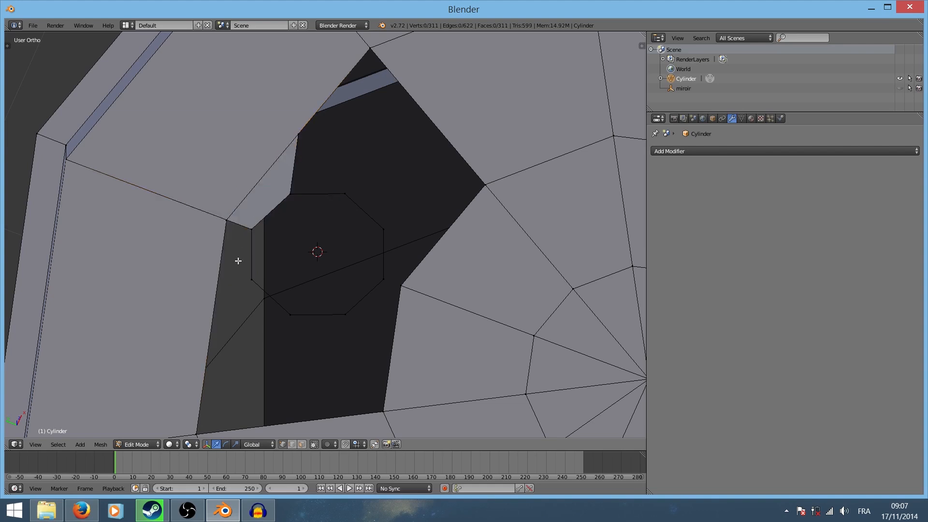
Step: Fill a face joining the hole's +X rim-side corner and the subdivided edge's midpoint to the circle's +X edge
{"action": "middle_click_drag", "start_coordinate": [239, 261], "coordinate": [262, 223]}
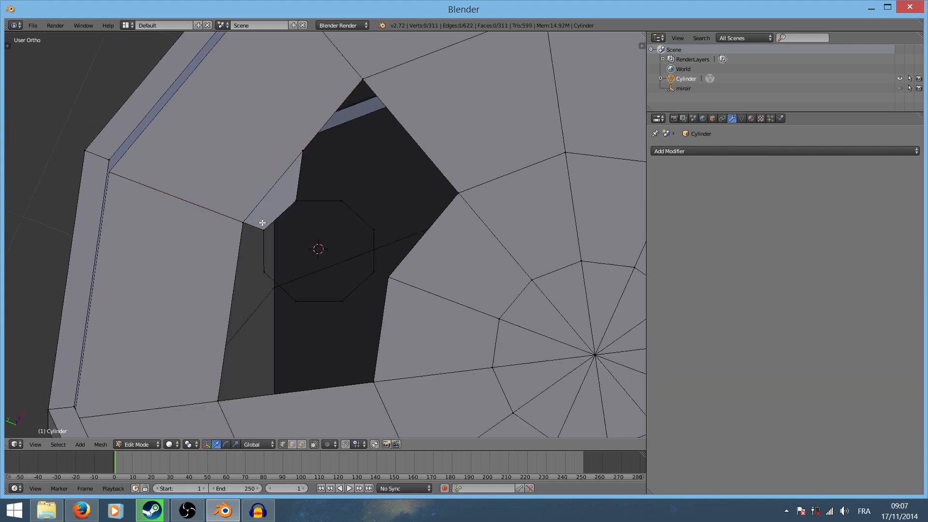
{"action": "right_click", "coordinate": [340, 200]}
{"action": "right_click", "coordinate": [364, 100]}
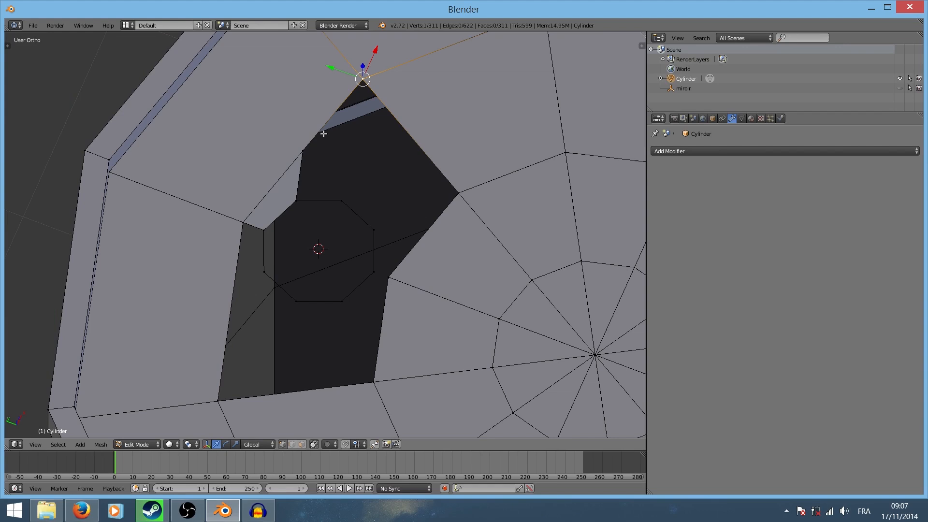
{"action": "right_click", "coordinate": [297, 155], "text": "shift"}
{"action": "right_click", "coordinate": [309, 203], "text": "shift"}
{"action": "right_click", "coordinate": [348, 194], "text": "shift"}
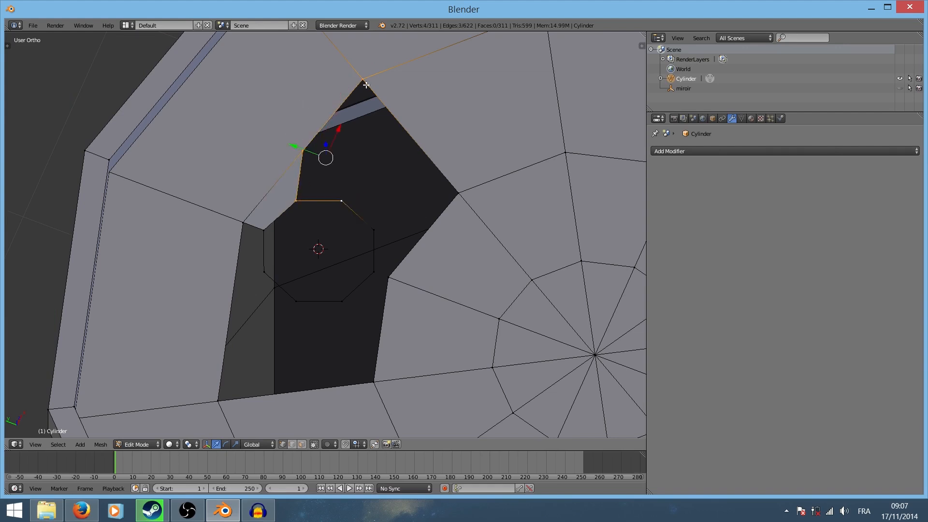
{"action": "key", "text": "f"}
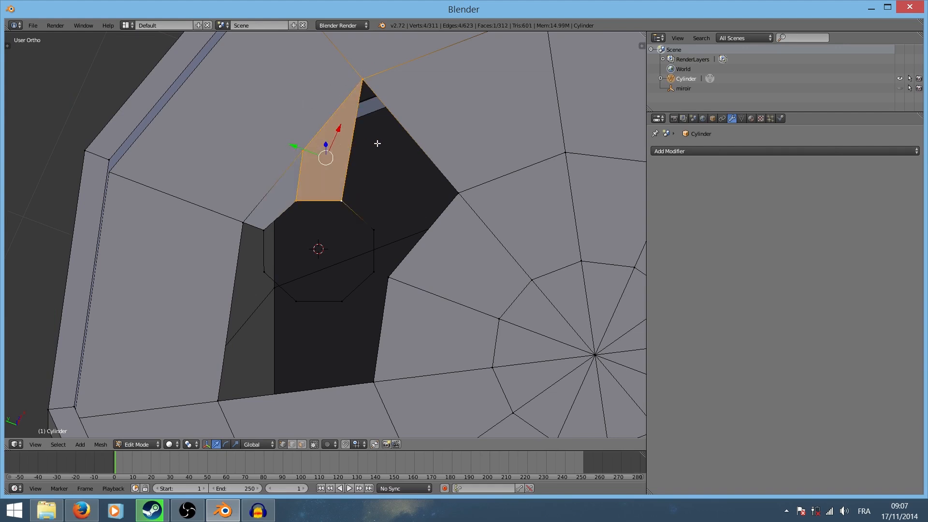
{"action": "key", "text": "a"}
Step: Fill a face between the hole's +X radial edge and the neighbouring diagonal edge of the circle
{"action": "right_click", "coordinate": [372, 226]}
{"action": "right_click", "coordinate": [454, 191], "text": "shift"}
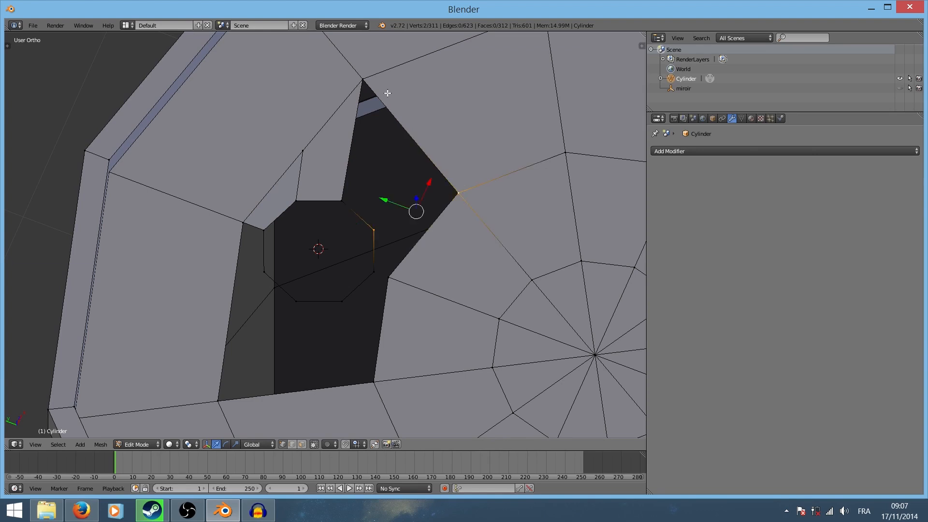
{"action": "right_click", "coordinate": [365, 88], "text": "shift"}
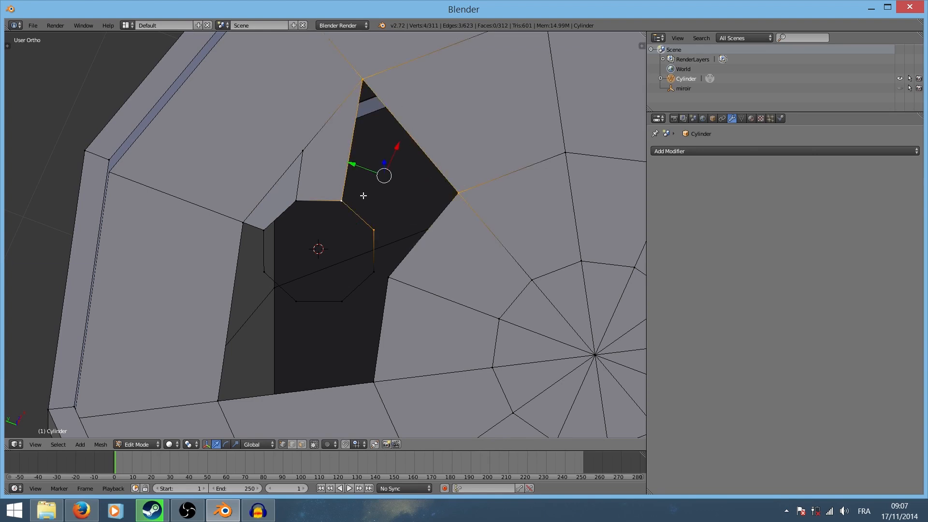
{"action": "key", "text": "f"}
{"action": "key", "text": "a"}
Step: Fill a face between the hole's centre-side edge on the +X side and the circle edge facing the cap's centre
{"action": "right_click", "coordinate": [374, 231]}
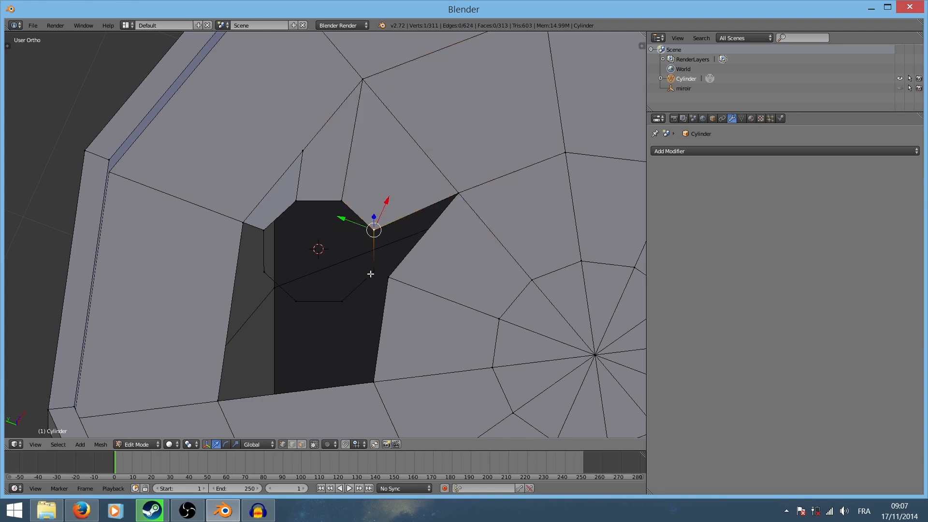
{"action": "right_click", "coordinate": [375, 272], "text": "shift"}
{"action": "right_click", "coordinate": [388, 278], "text": "shift"}
{"action": "right_click", "coordinate": [453, 194], "text": "shift"}
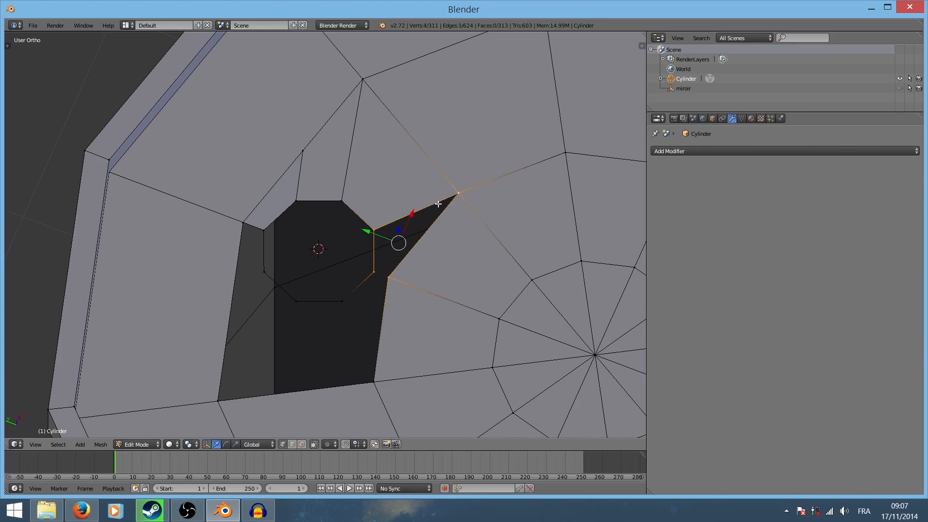
{"action": "key", "text": "f"}
Step: Fill a face between the hole's centre-side edge on the -X side and the circle's adjacent diagonal edge
{"action": "middle_click_drag", "start_coordinate": [421, 295], "coordinate": [463, 224], "text": "shift"}
{"action": "right_click", "coordinate": [388, 230]}
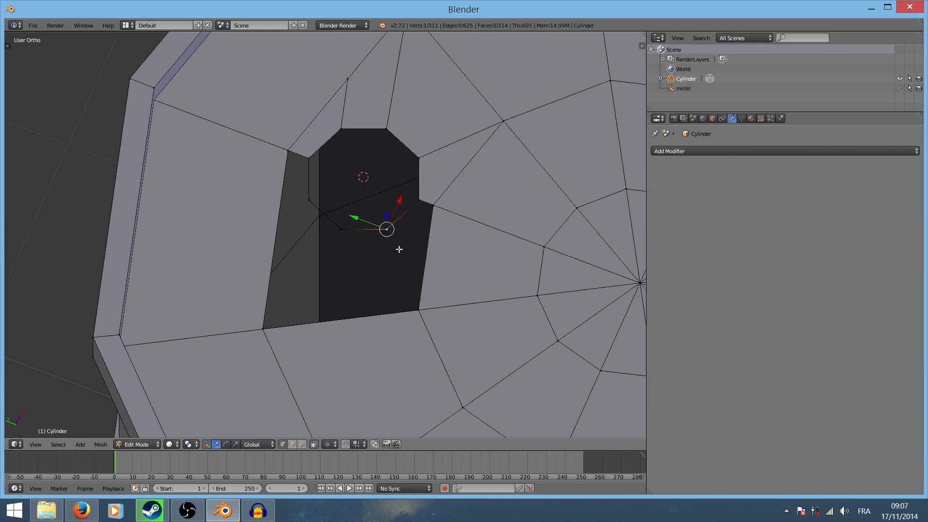
{"action": "right_click", "coordinate": [415, 306], "text": "shift"}
{"action": "right_click", "coordinate": [433, 215], "text": "shift"}
{"action": "right_click", "coordinate": [420, 199], "text": "shift"}
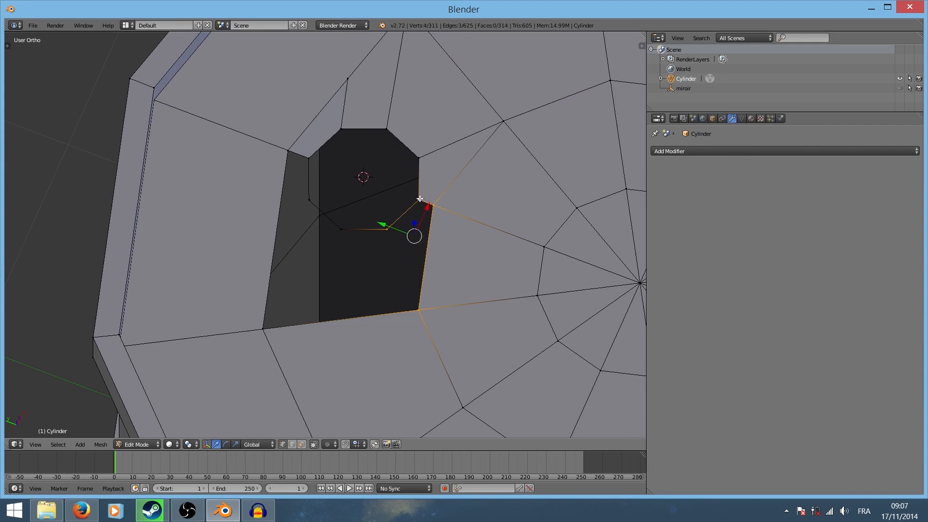
{"action": "key", "text": "f"}
{"action": "key", "text": "a"}
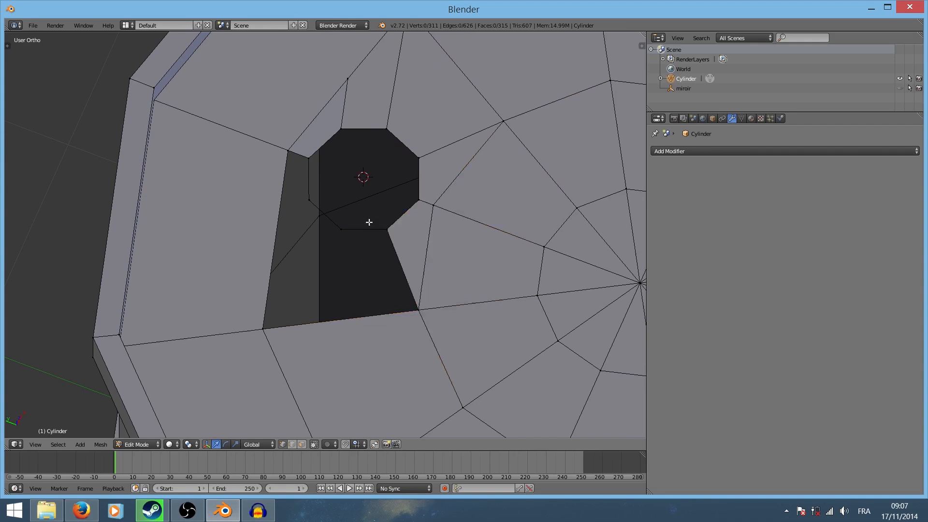
Step: Fill a face between the hole's -X radial edge and the circle's -X edge
{"action": "right_click", "coordinate": [343, 231]}
{"action": "right_click", "coordinate": [268, 329], "text": "shift"}
{"action": "right_click", "coordinate": [417, 309], "text": "shift"}
{"action": "right_click", "coordinate": [383, 230], "text": "shift"}
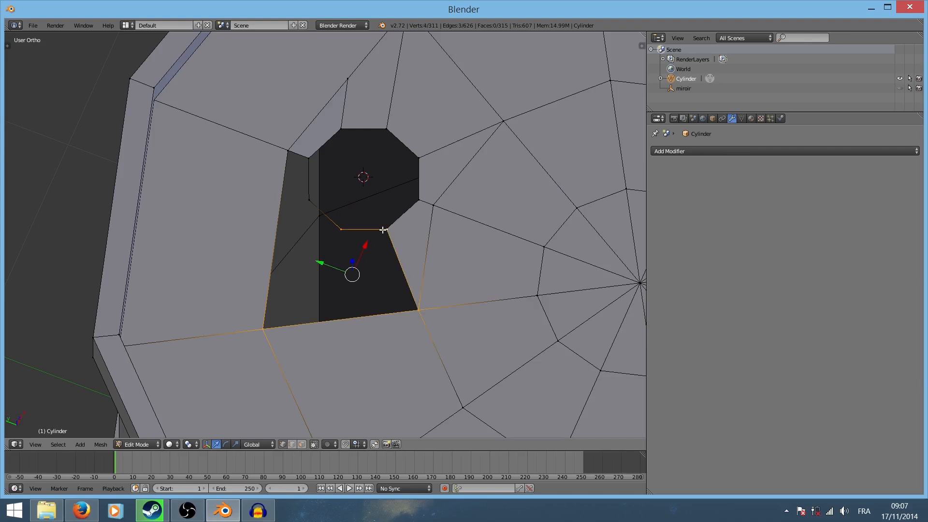
{"action": "key", "text": "f"}
{"action": "key", "text": "a"}
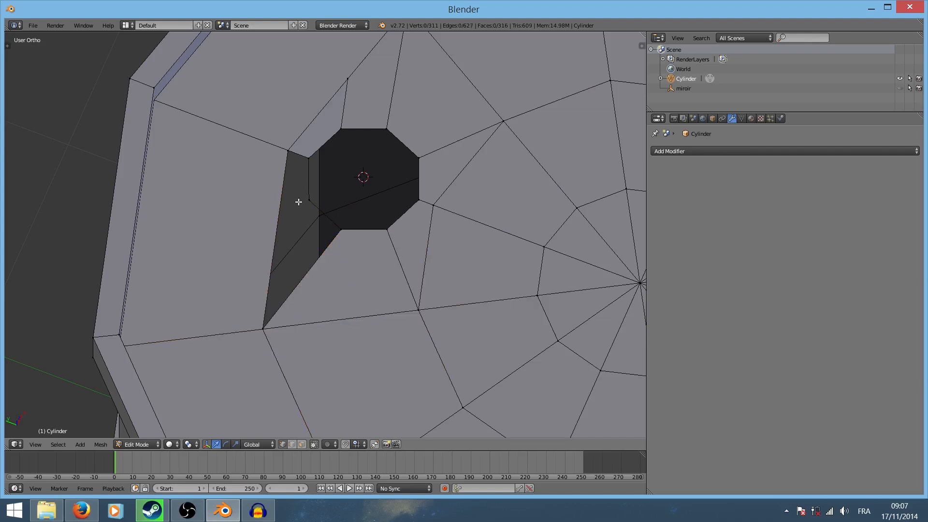
Step: Subdivide the hole's rim-side edge on the -X side once
{"action": "right_click", "coordinate": [288, 152]}
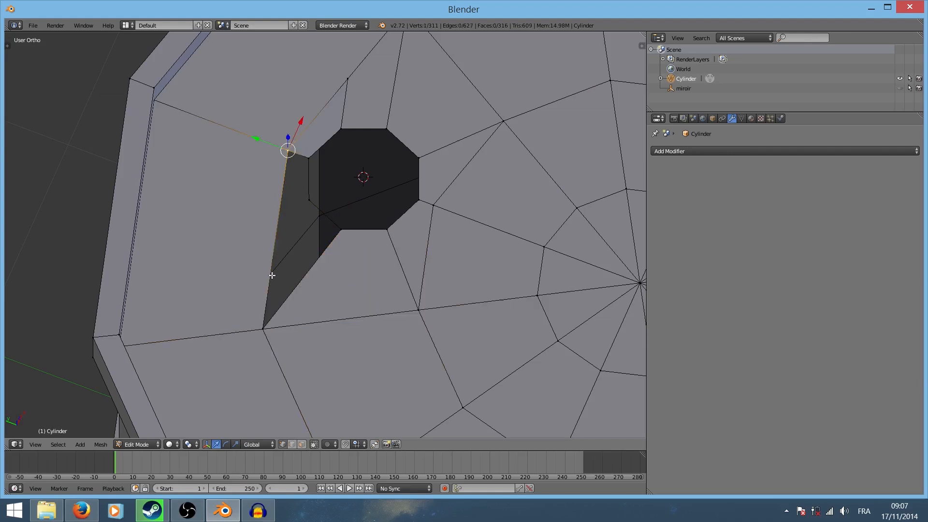
{"action": "right_click", "coordinate": [261, 327], "text": "shift"}
{"action": "key", "text": "w"}
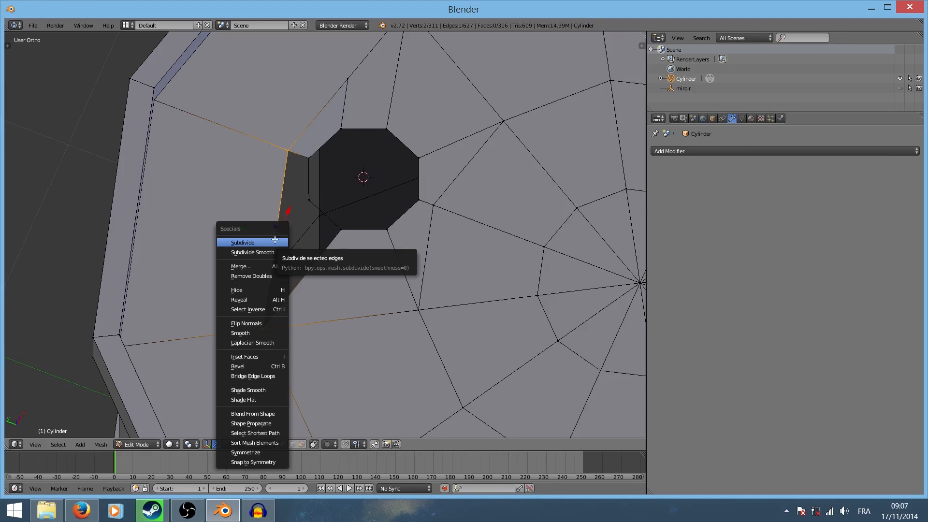
{"action": "left_click", "coordinate": [275, 241]}
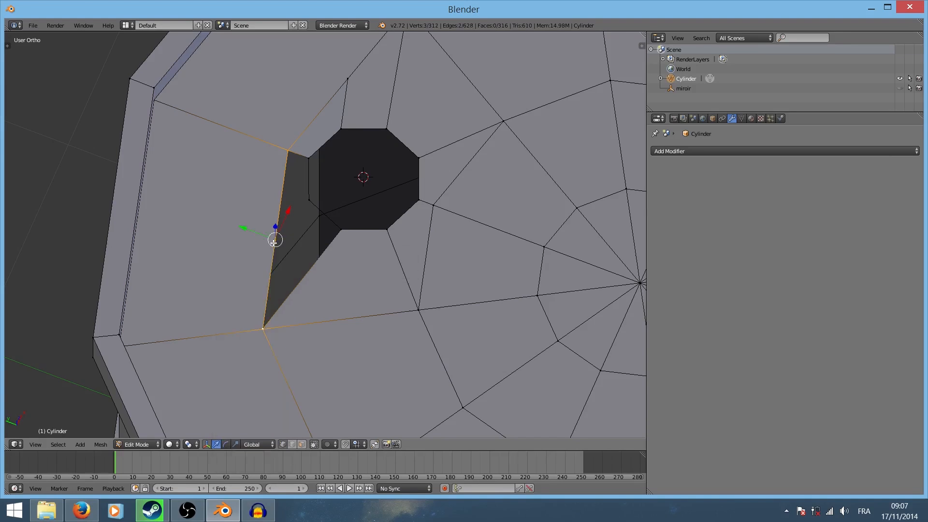
Step: Fill a face between the +X half of the subdivided rim-side edge and the circle's edge facing the rim
{"action": "key", "text": "a"}
{"action": "right_click", "coordinate": [289, 152]}
{"action": "right_click", "coordinate": [308, 157], "text": "shift"}
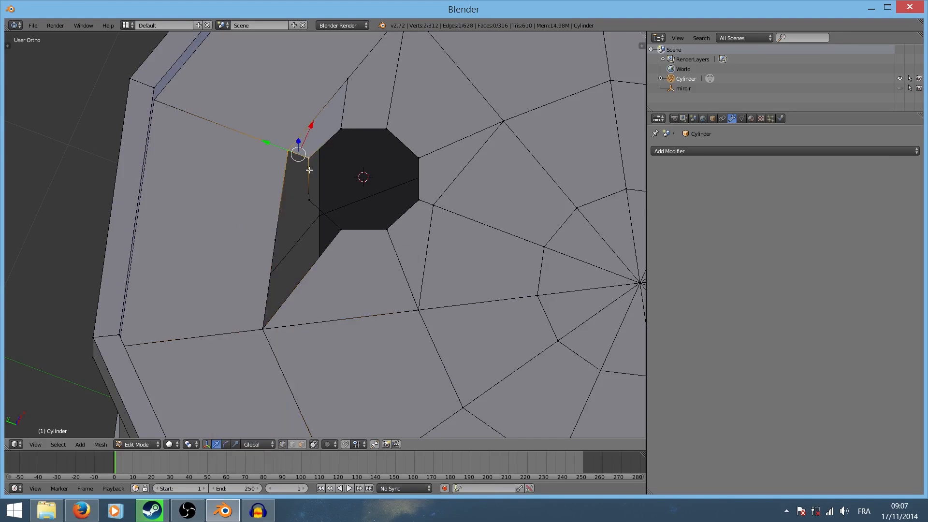
{"action": "right_click", "coordinate": [309, 199], "text": "shift"}
{"action": "right_click", "coordinate": [275, 240], "text": "shift"}
{"action": "key", "text": "f"}
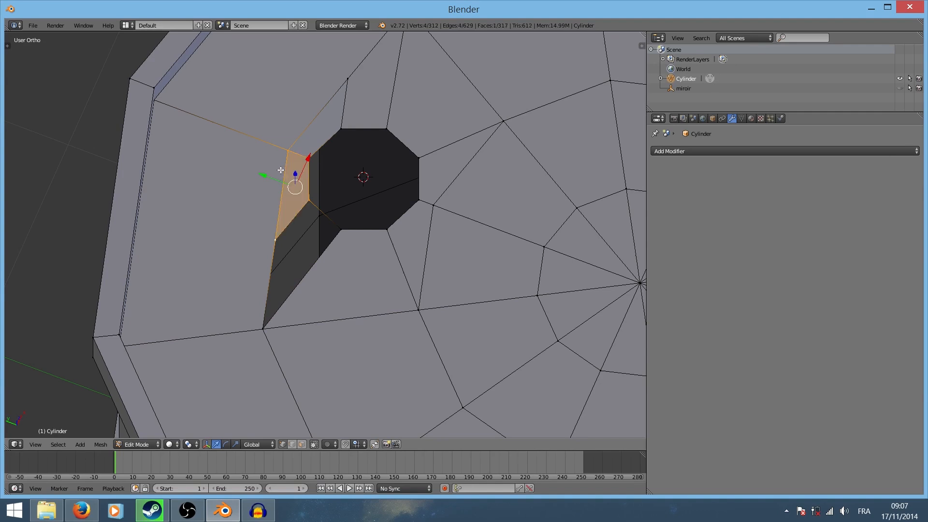
Step: Fill the last gap with a face between the -X half of the subdivided rim-side edge and the circle's adjacent diagonal edge
{"action": "key", "text": "a"}
{"action": "right_click", "coordinate": [275, 240]}
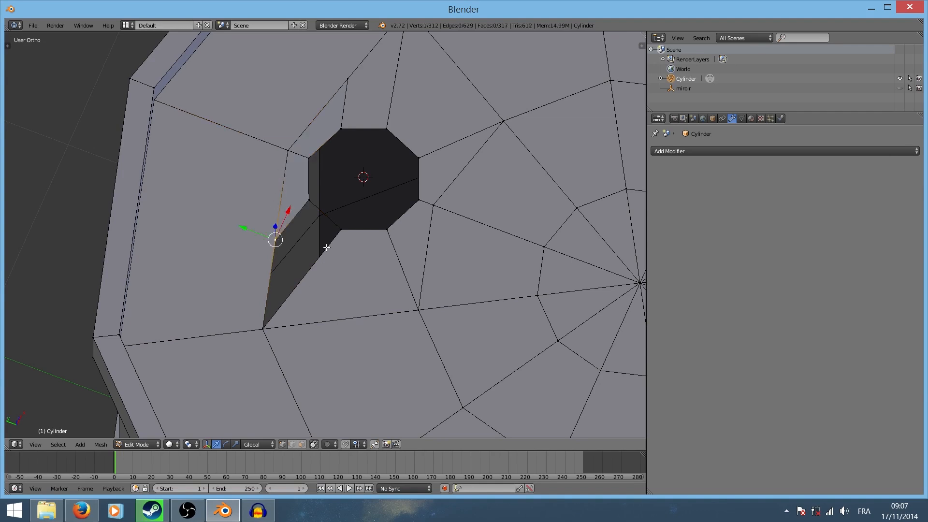
{"action": "right_click", "coordinate": [264, 325], "text": "shift"}
{"action": "right_click", "coordinate": [340, 229], "text": "shift"}
{"action": "right_click", "coordinate": [310, 201], "text": "shift"}
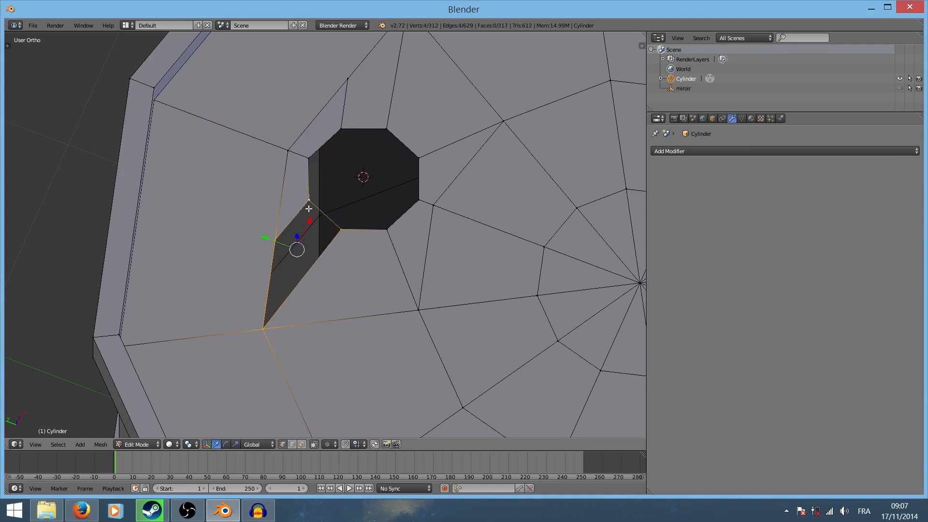
{"action": "key", "text": "f"}
{"action": "key", "text": "a"}
Step: Examine the barrel's cap and the faces around its eight-sided opening from several angles
{"action": "scroll", "coordinate": [357, 203], "scroll_direction": "down", "scroll_amount": 5}
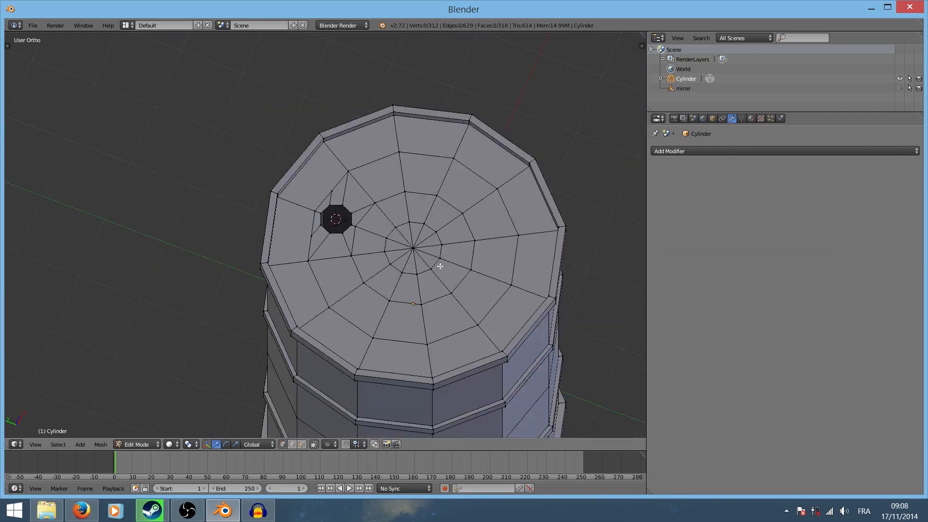
{"action": "middle_click_drag", "start_coordinate": [439, 263], "coordinate": [181, 277]}
{"action": "scroll", "coordinate": [277, 254], "scroll_direction": "up", "scroll_amount": 6}
{"action": "middle_click_drag", "start_coordinate": [328, 299], "coordinate": [297, 273]}
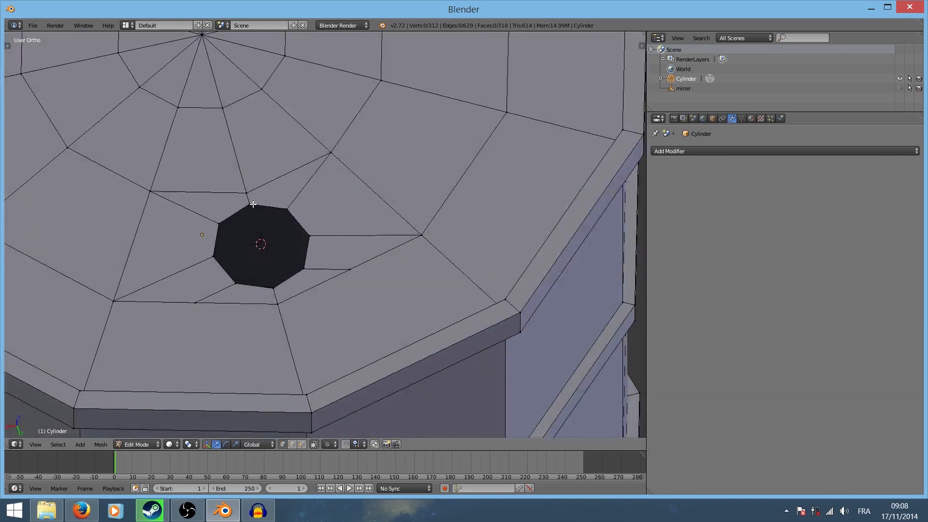
{"action": "scroll", "coordinate": [286, 239], "scroll_direction": "down", "scroll_amount": 8}
{"action": "middle_click_drag", "start_coordinate": [311, 239], "coordinate": [389, 136]}
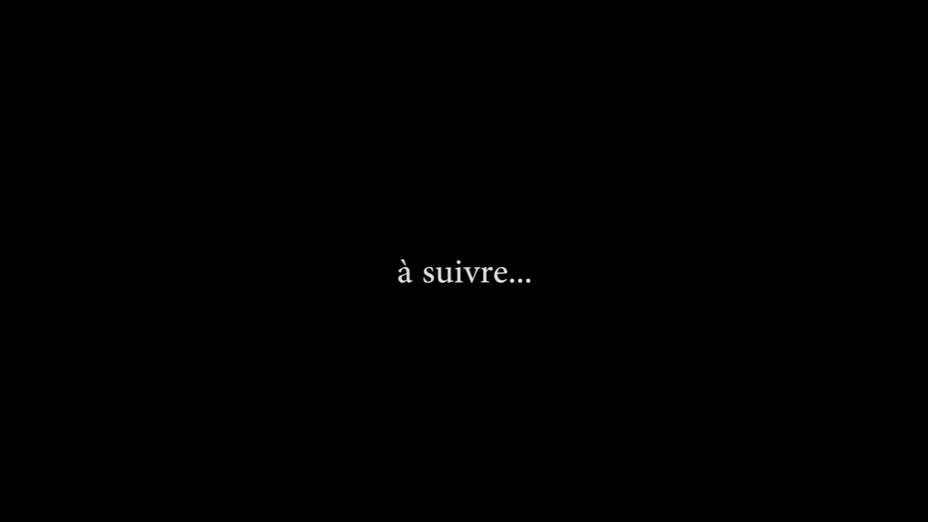